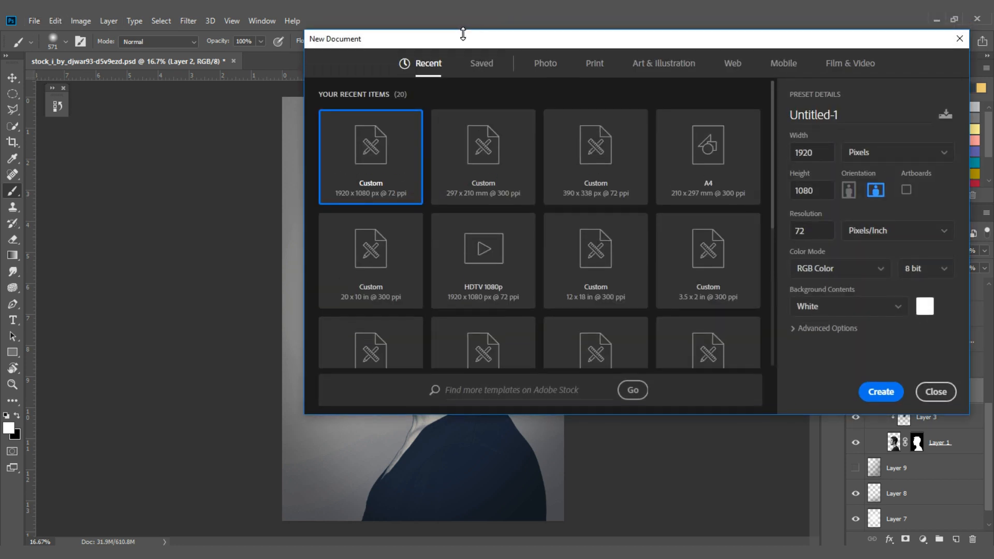
Create a new document from the 1920 x 1080 px, 72 ppi preset in portrait orientation.
left_click_drag(463, 34, 353, 27)
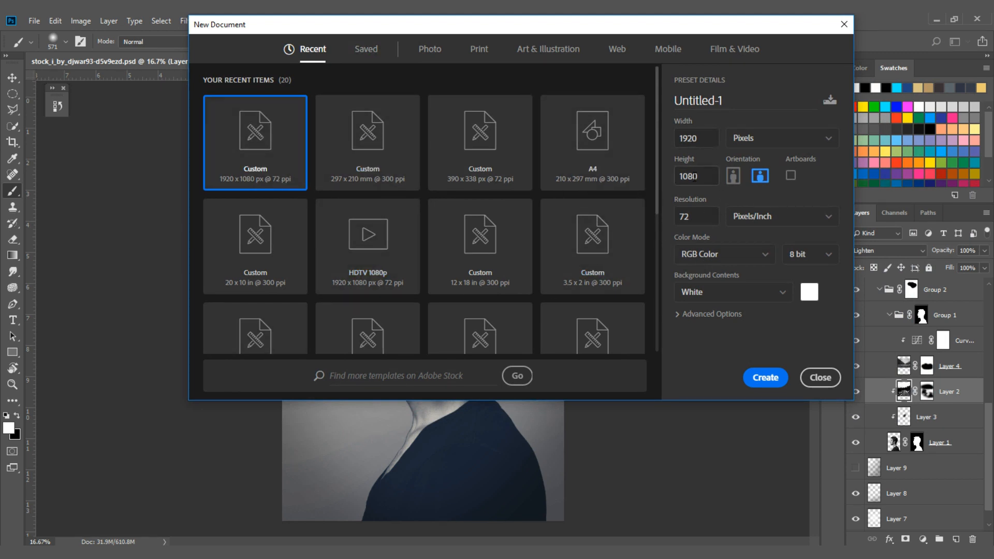
left_click(734, 176)
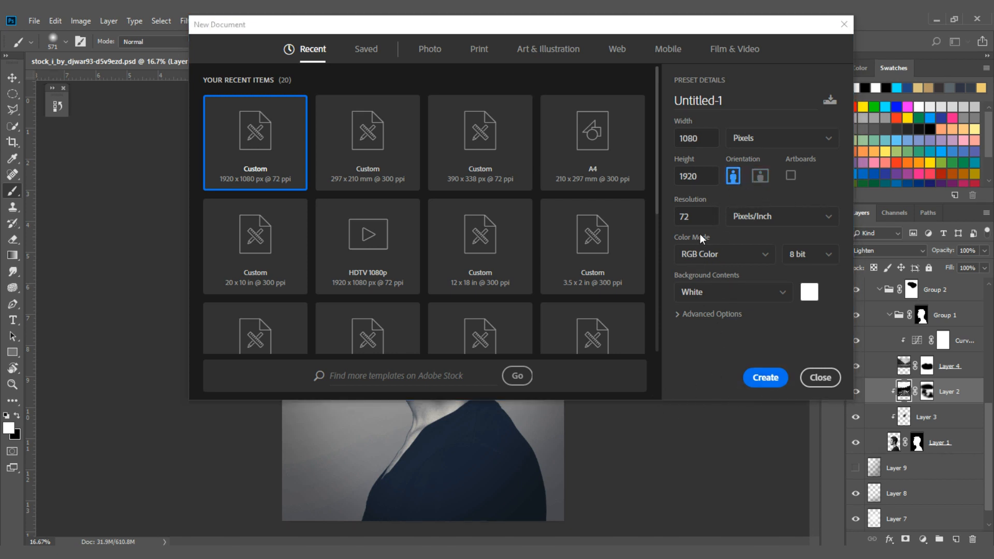
left_click(761, 381)
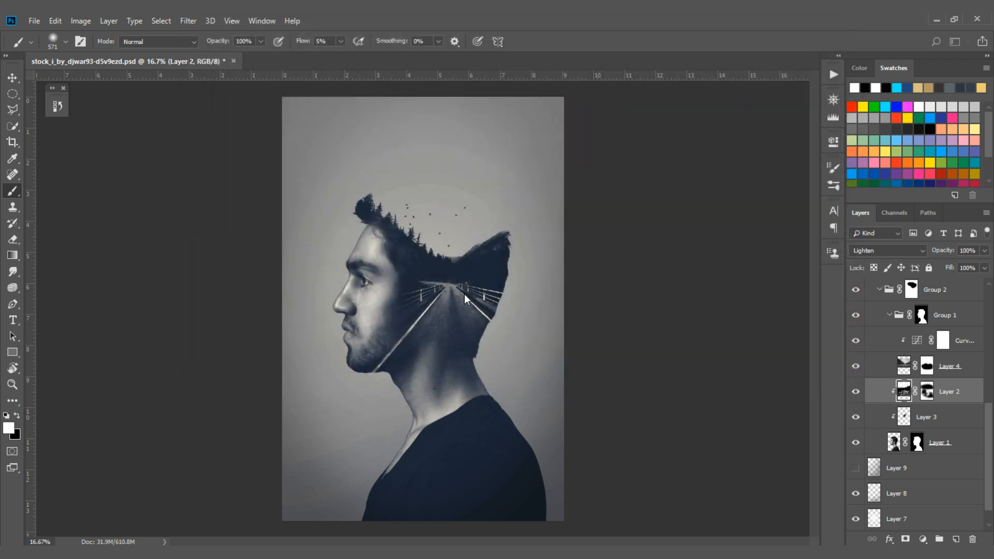
In the finished portrait document, show only Layer 1 with the masked man and copy that layer into Untitled-1.
left_click(208, 62)
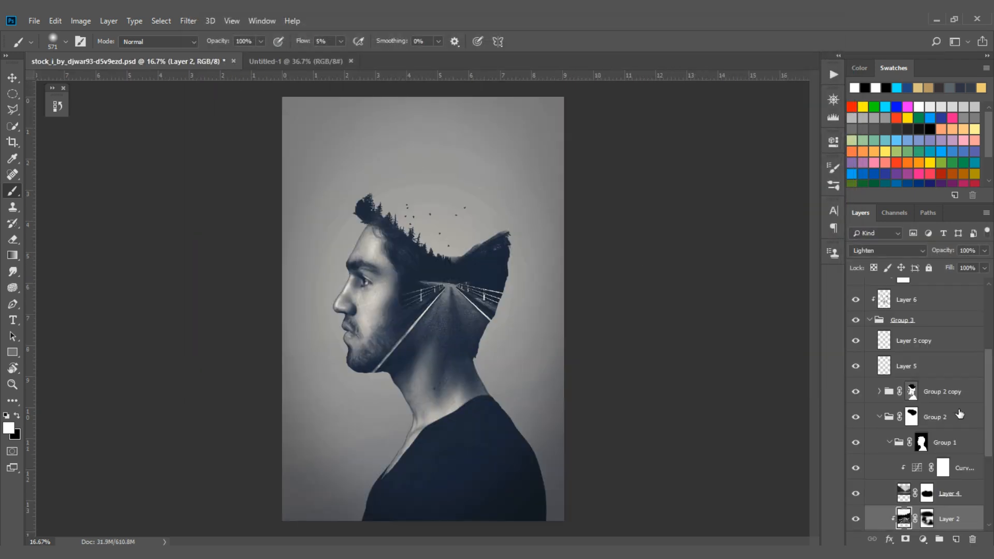
left_click(956, 470)
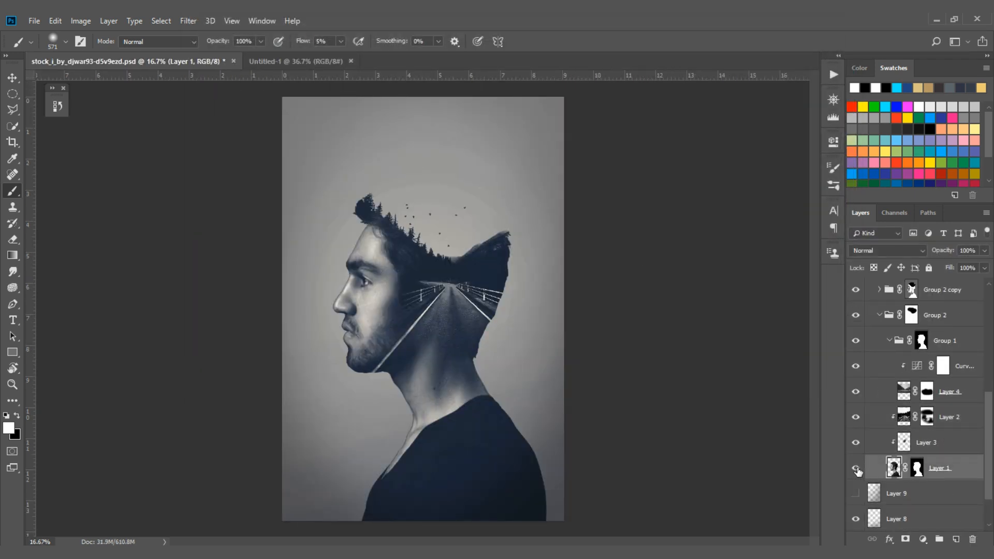
left_click(856, 469, "alt")
right_click(912, 472)
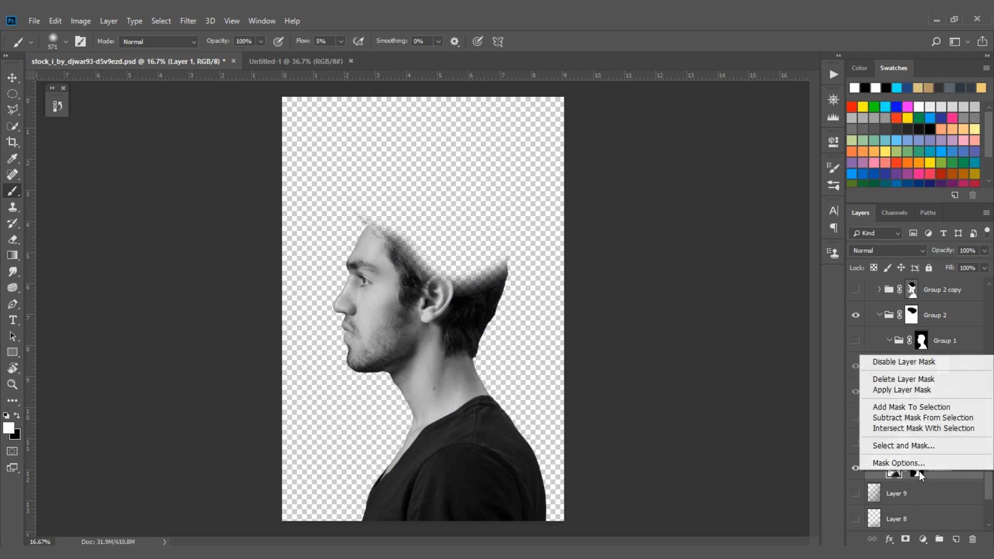
right_click(919, 471)
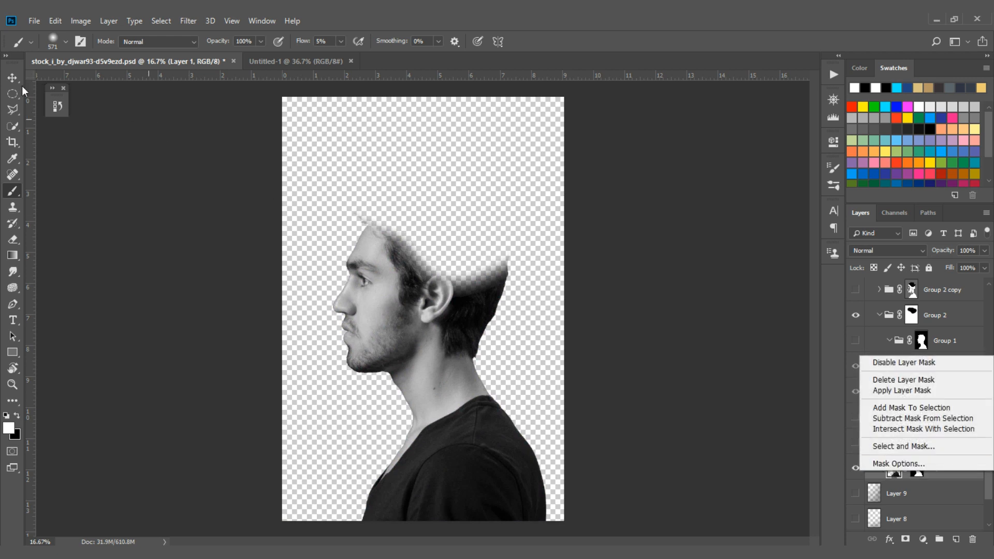
key("Escape")
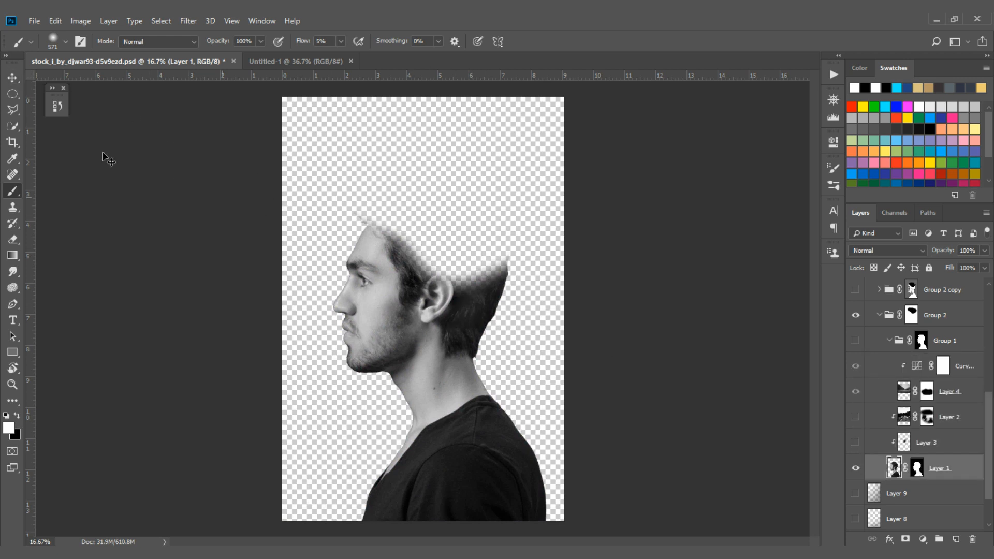
left_click(12, 77)
mouse_move(400, 340)
left_mouse_down()
mouse_move(275, 169)
mouse_move(297, 61)
mouse_move(426, 280)
mouse_move(451, 288)
mouse_move(447, 474)
left_mouse_up()
Scale the man's layer to about 35.7% and position it in the lower centre of the canvas, at about X 406, Y 1510.5 px.
scroll(455, 451, "down", 2)
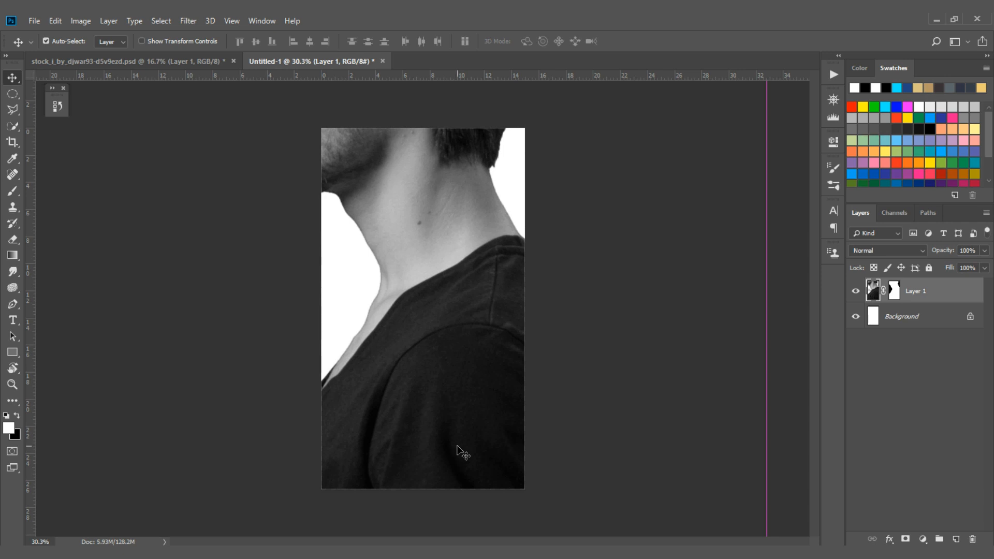
key("ctrl+t")
scroll(457, 447, "down", 8)
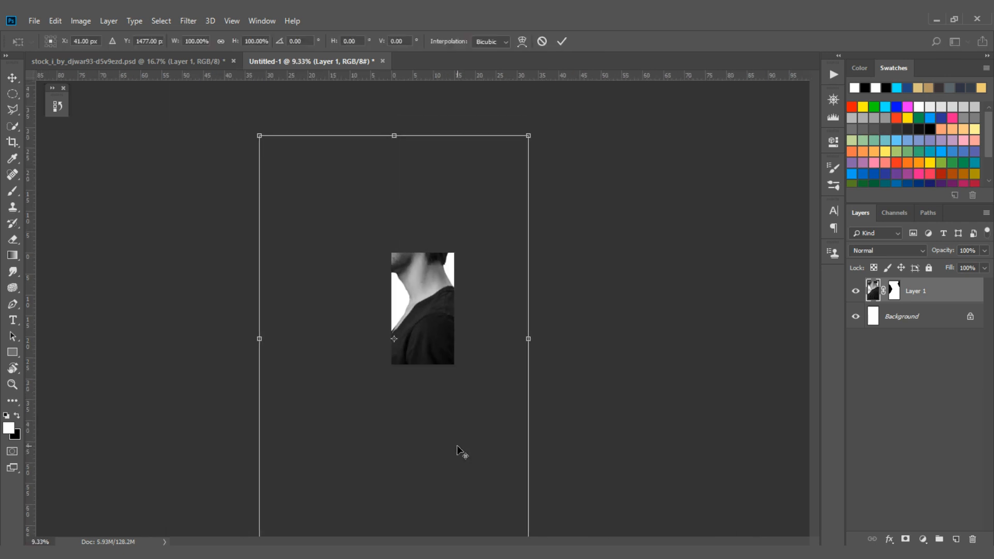
left_click_drag(529, 136, 449, 261)
scroll(435, 316, "up", 7)
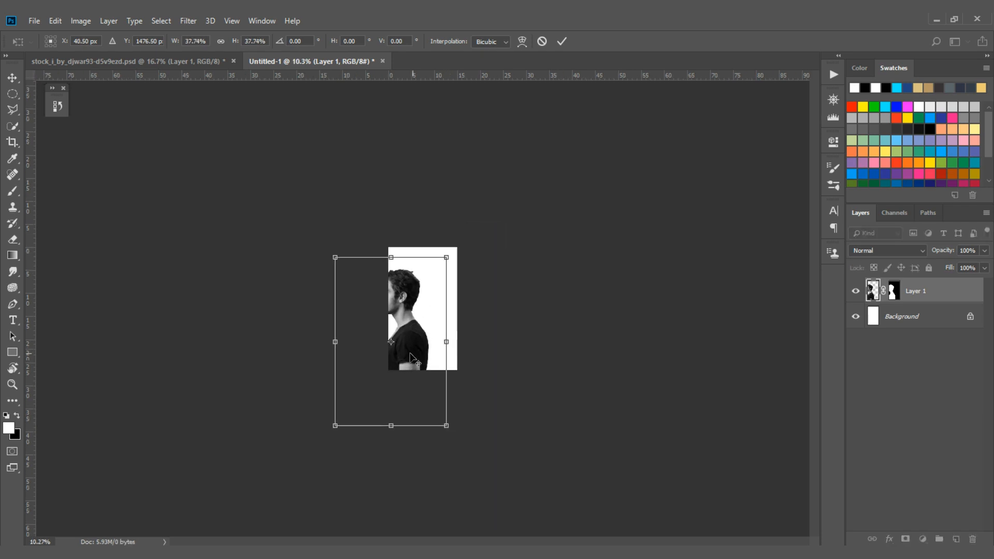
left_click_drag(426, 363, 482, 368)
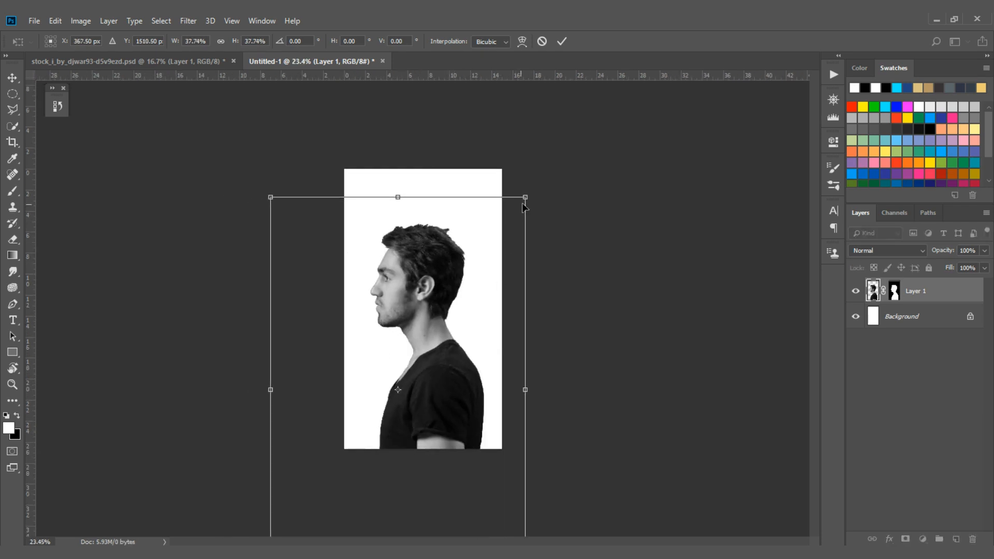
left_click_drag(526, 197, 520, 210)
left_click_drag(471, 281, 478, 280)
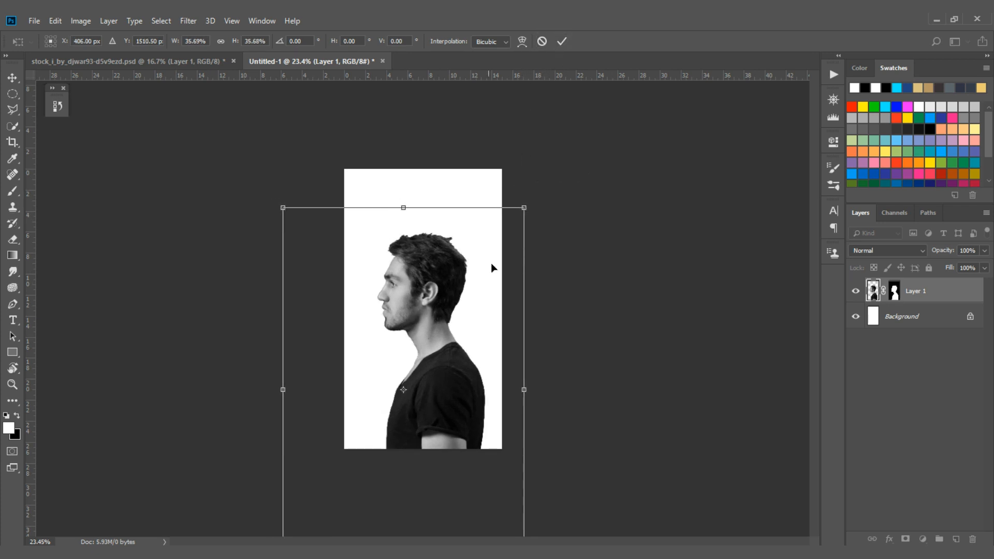
key("Return")
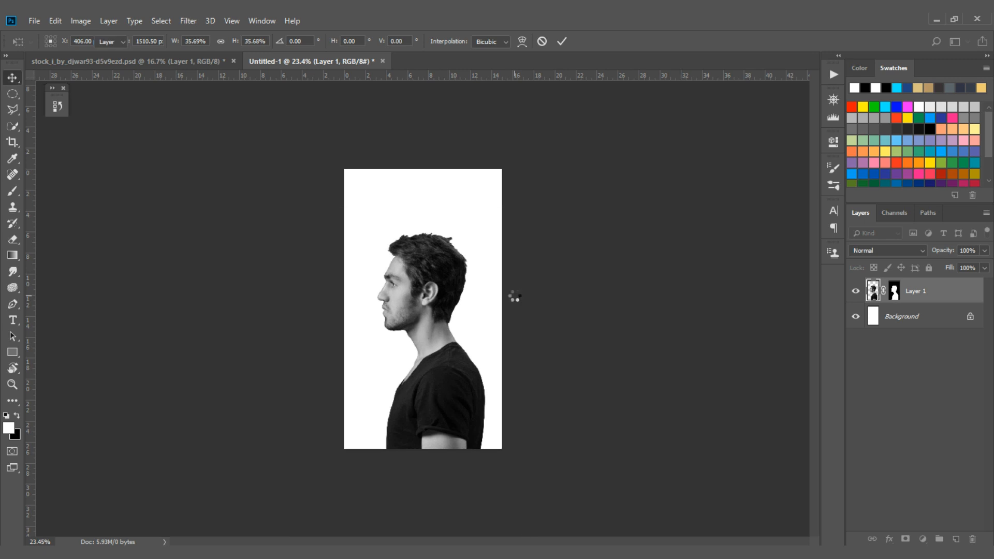
scroll(505, 314, "up", 11)
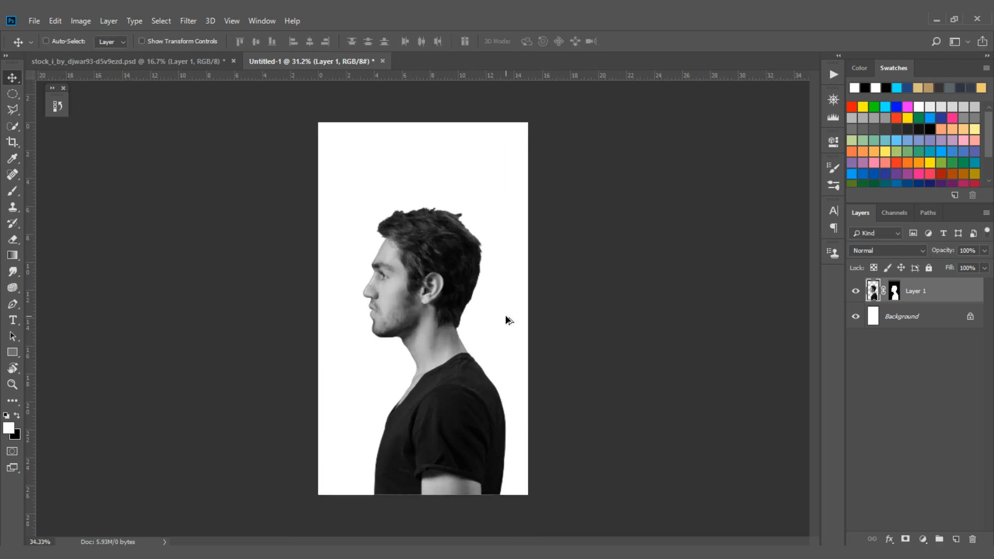
scroll(455, 229, "up", 4)
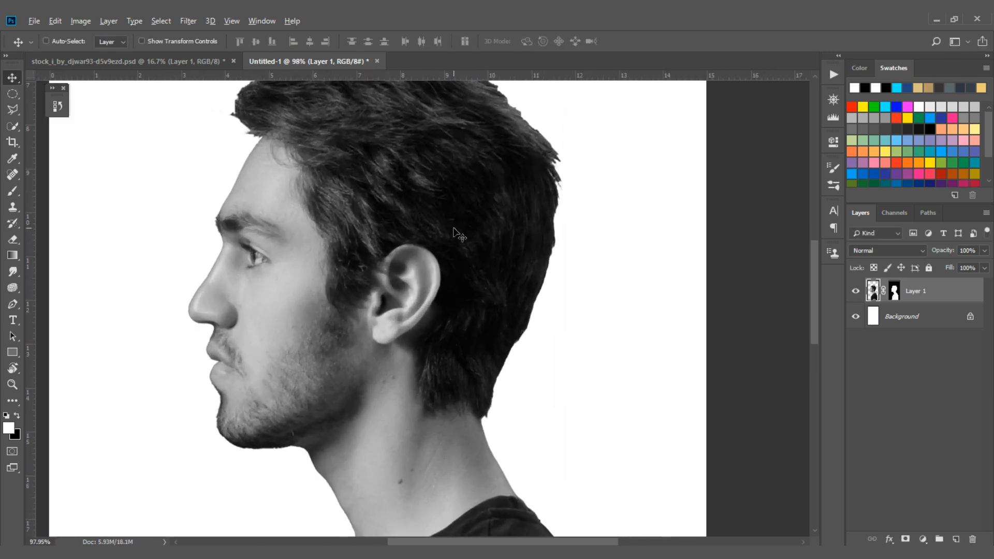
scroll(456, 231, "down", 11)
scroll(454, 228, "down", 1)
Add a Solid Color fill layer in grey #909090 between the Background and the man's layer.
left_click(907, 324)
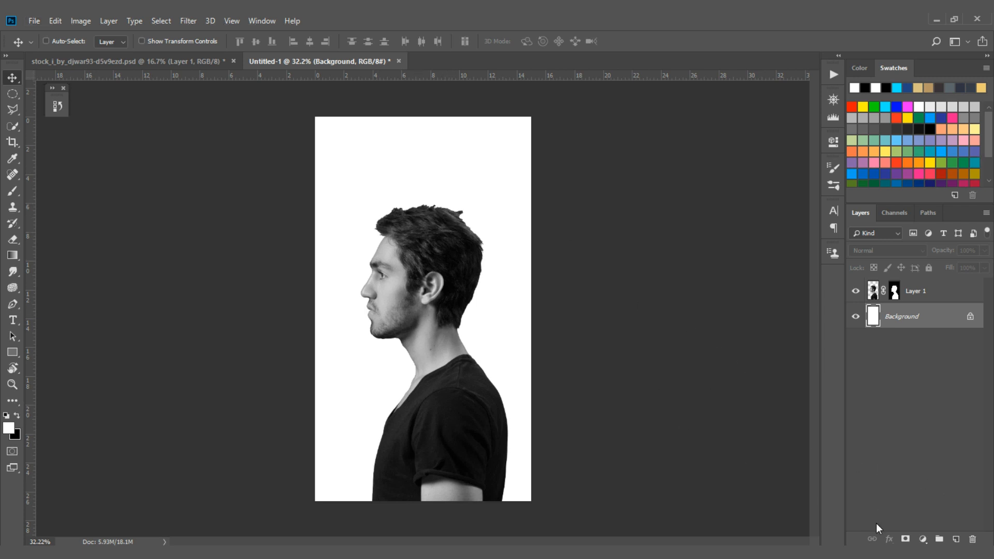
left_click(923, 540)
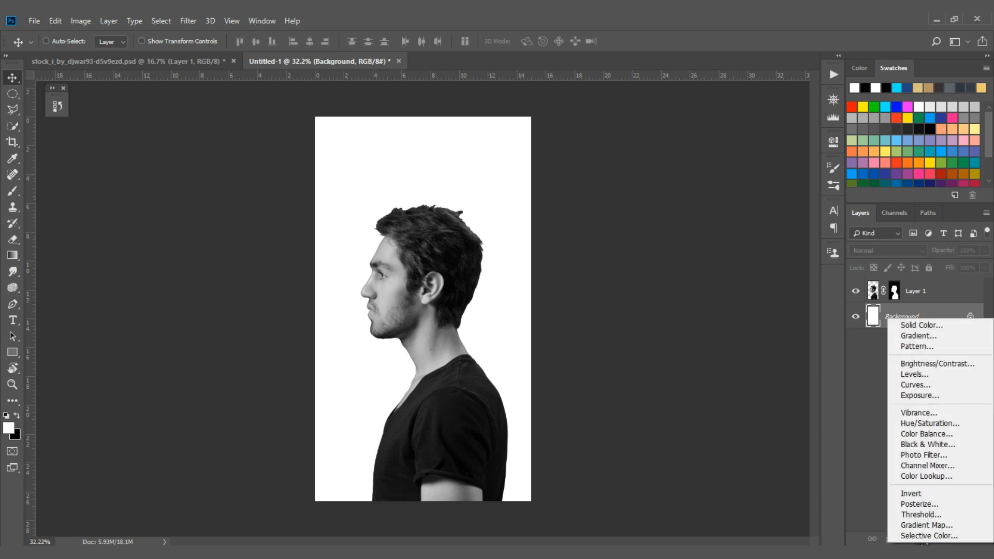
left_click(933, 326)
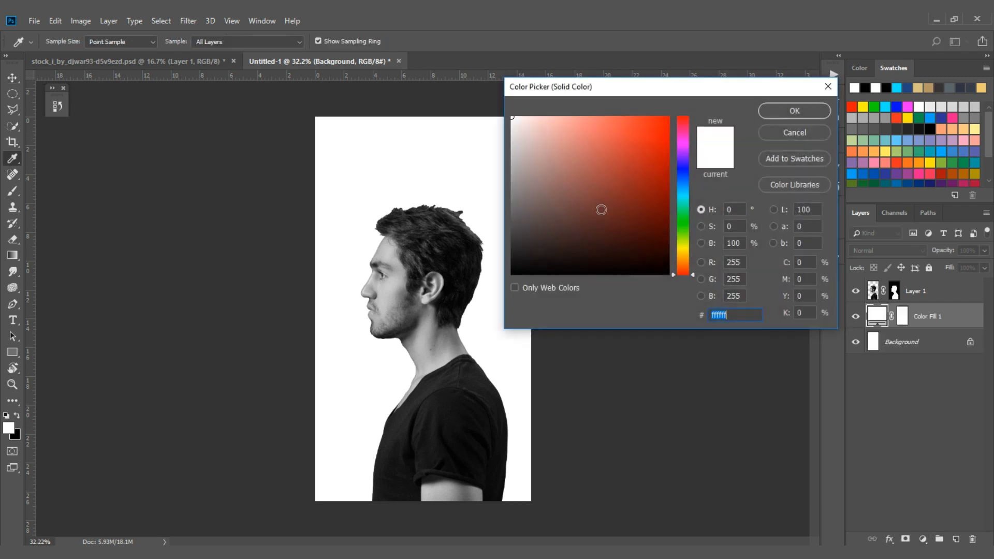
mouse_move(555, 213)
left_mouse_down()
mouse_move(506, 200)
mouse_move(506, 175)
mouse_move(504, 186)
left_mouse_up()
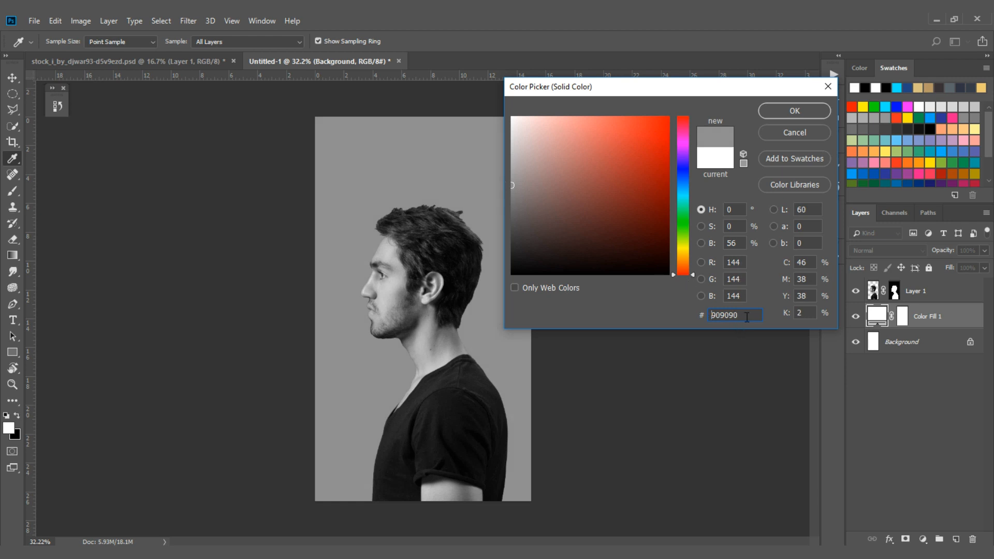
left_click(795, 110)
key("v")
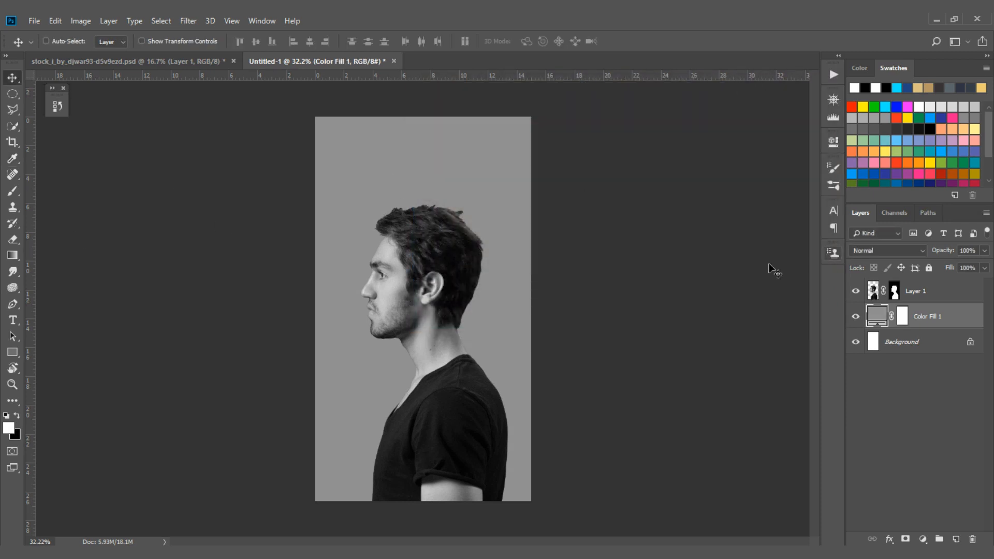
scroll(378, 235, "up", 2)
scroll(378, 235, "up", 3)
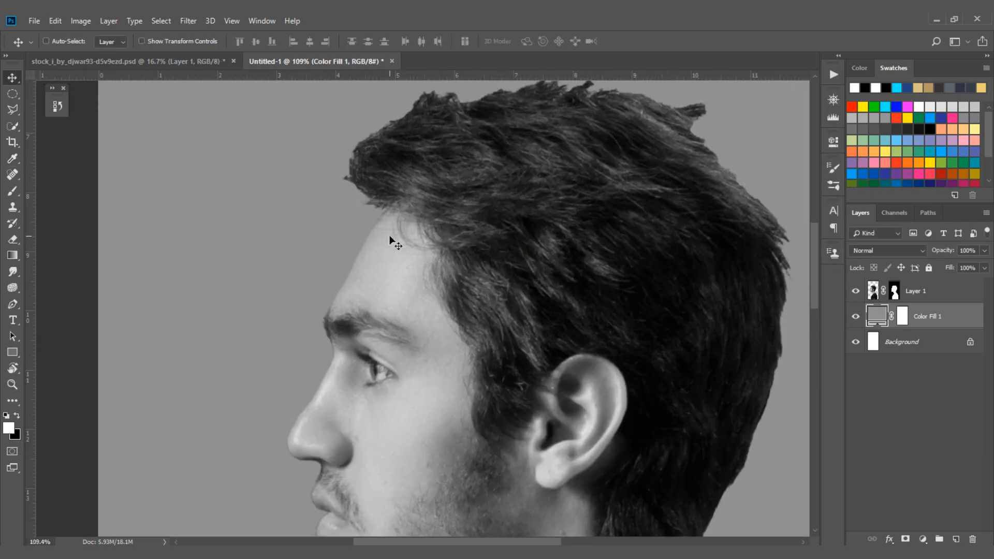
scroll(390, 240, "down", 4)
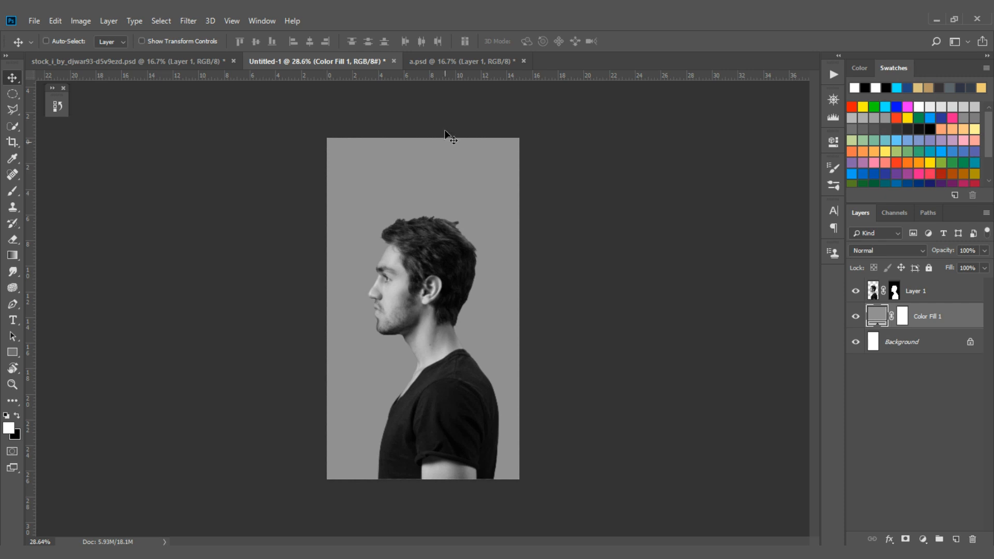
Switch to a.psd, show Layer 2 and move its mountain-road photo slightly lower over the bridge-road image.
left_click(449, 61)
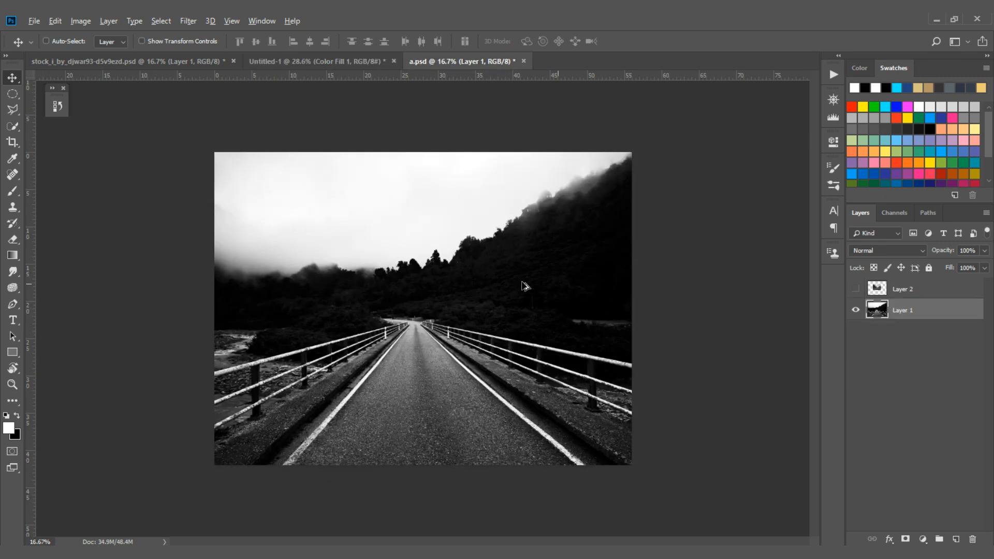
scroll(466, 284, "up", 1)
left_click(856, 289)
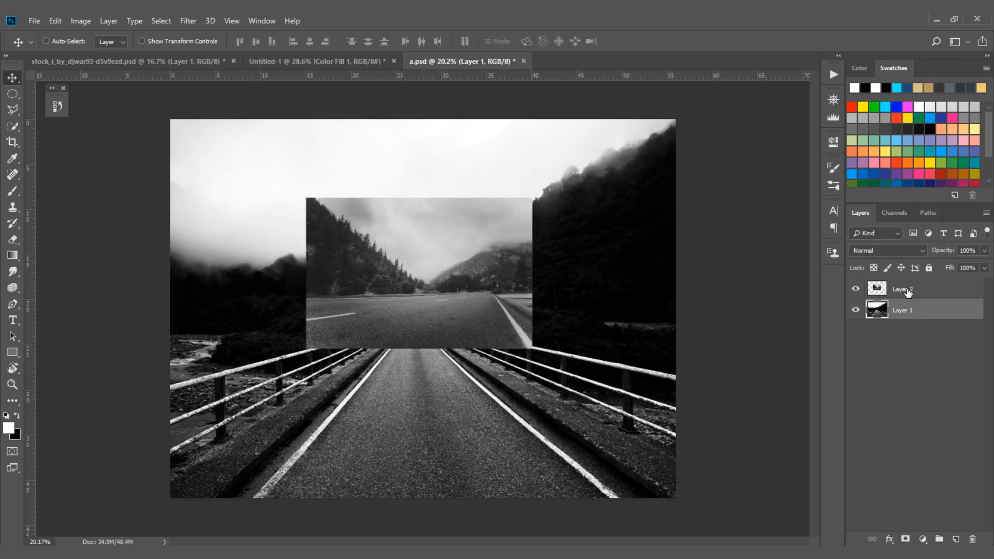
left_click(906, 290)
left_click_drag(538, 292, 584, 366)
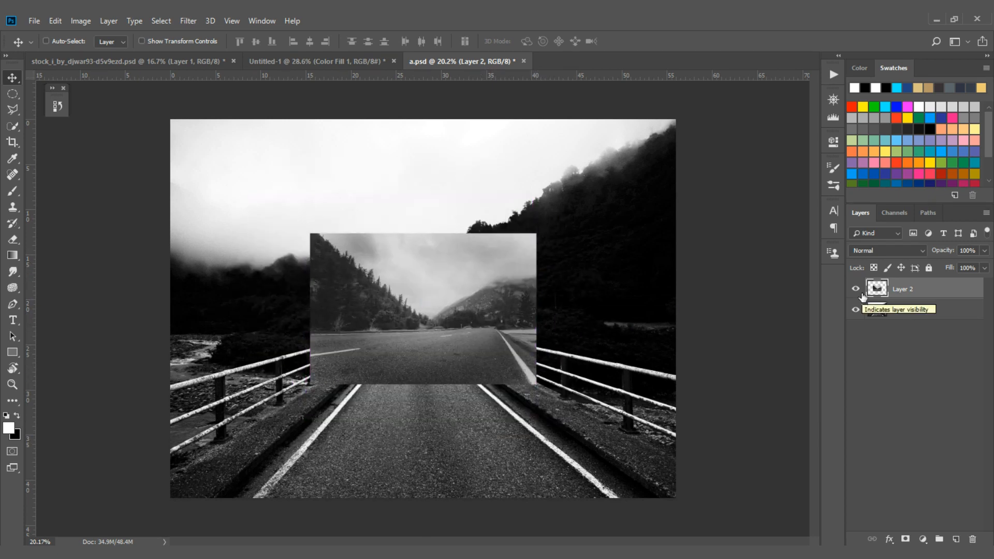
Desaturate the mountain-road photo on Layer 2 by setting Saturation to -100 with Hue/Saturation.
key("alt")
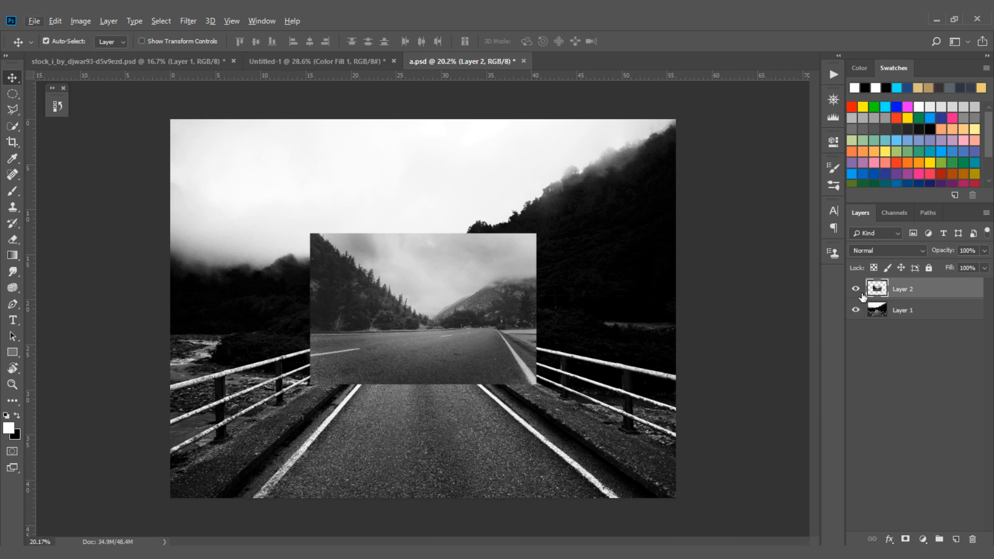
key("ctrl+u")
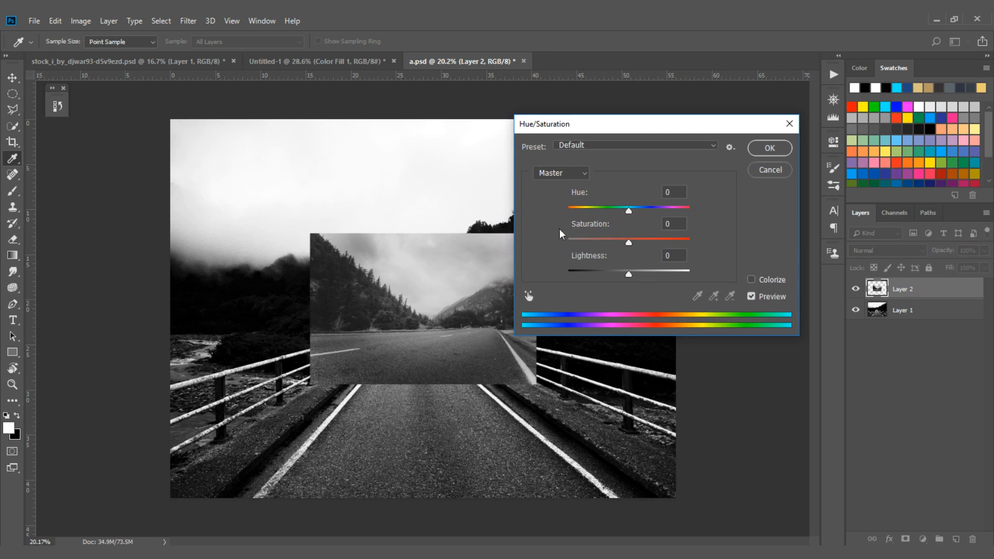
left_click_drag(628, 242, 575, 240)
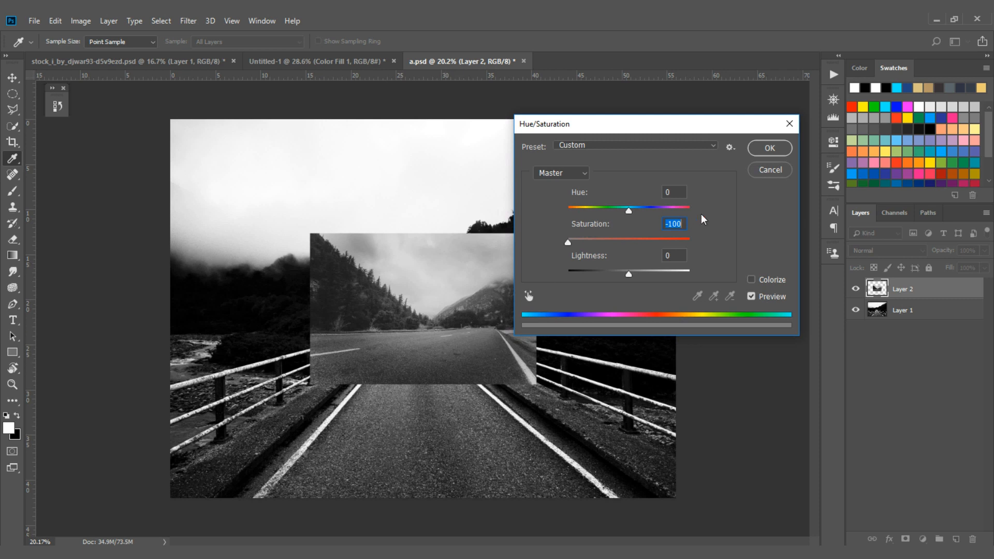
left_click(776, 147)
scroll(379, 385, "up", 2)
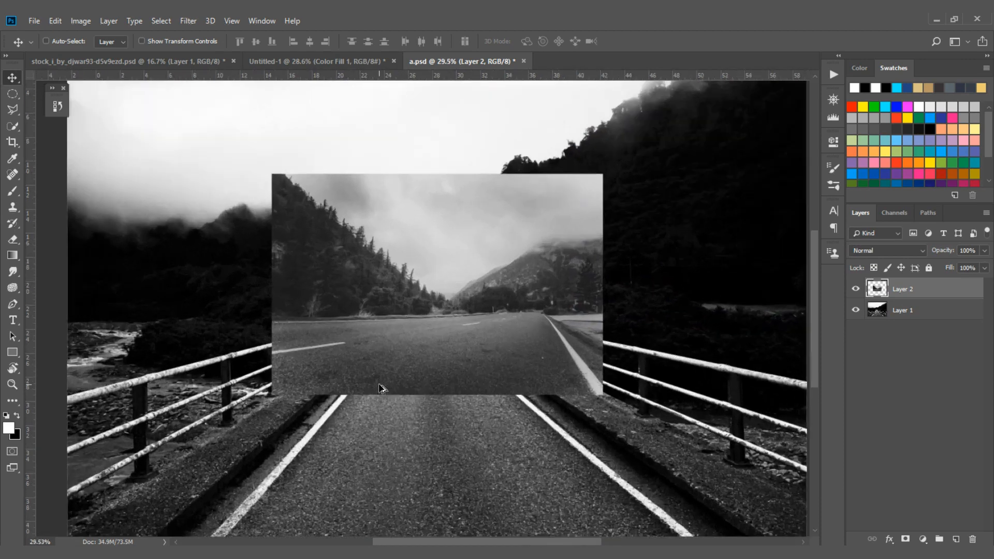
scroll(379, 385, "down", 3)
Hide Layer 2 in a.psd and copy the bridge-road photo on Layer 1 into Untitled-1.
left_click(855, 289)
left_click(911, 310)
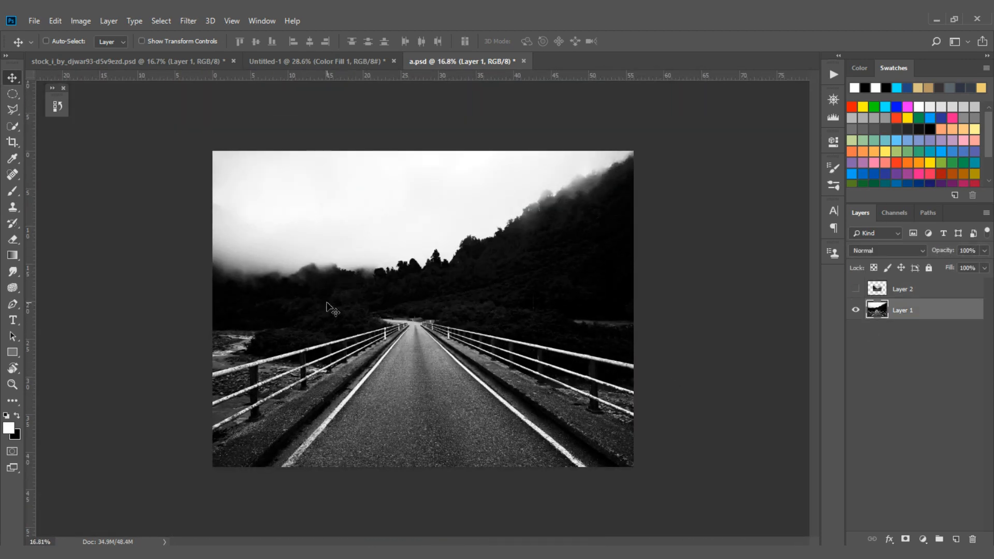
scroll(362, 330, "up", 1)
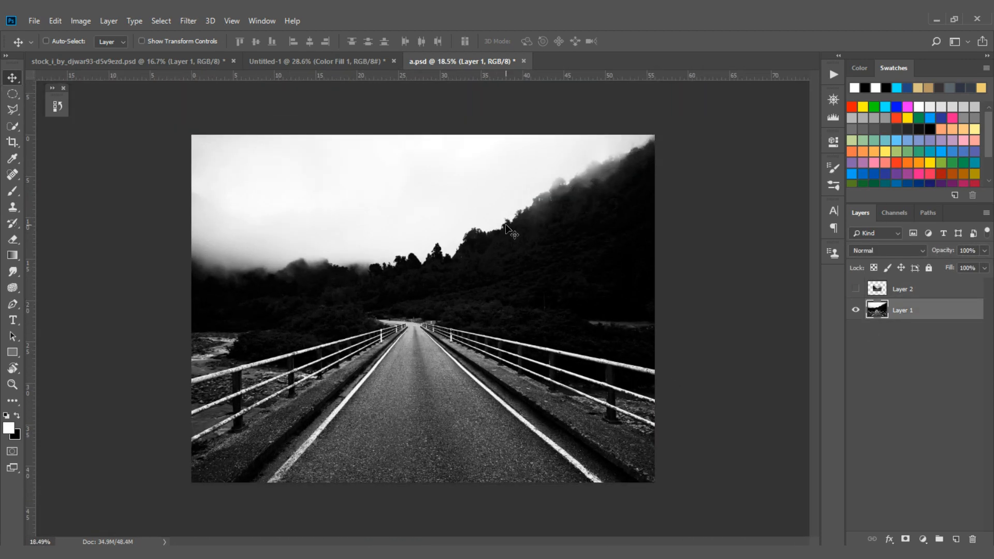
left_click_drag(501, 216, 480, 234)
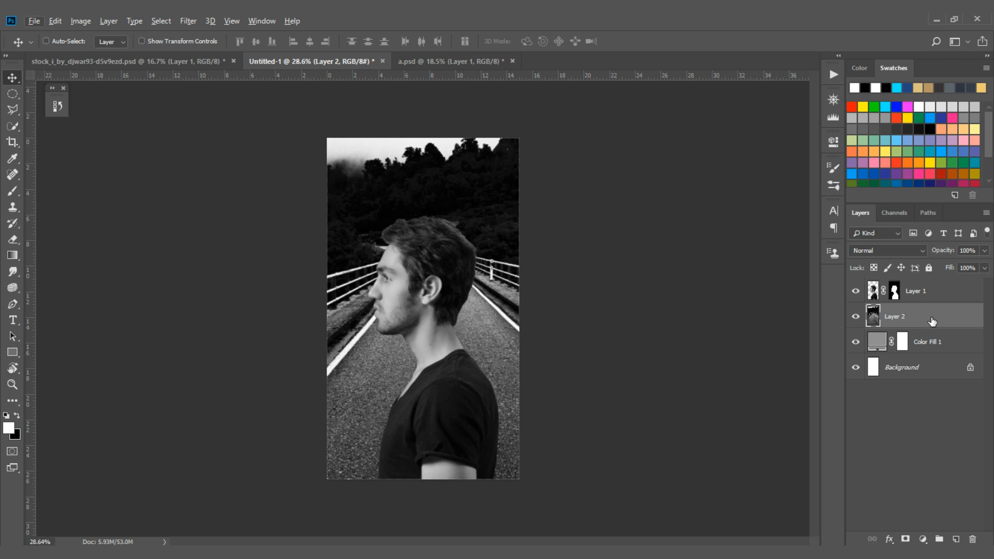
Move Layer 2 above Layer 1, scale the bridge-road photo to about 47% and position it over the man's head.
left_click_drag(946, 323, 961, 286)
key("ctrl+t")
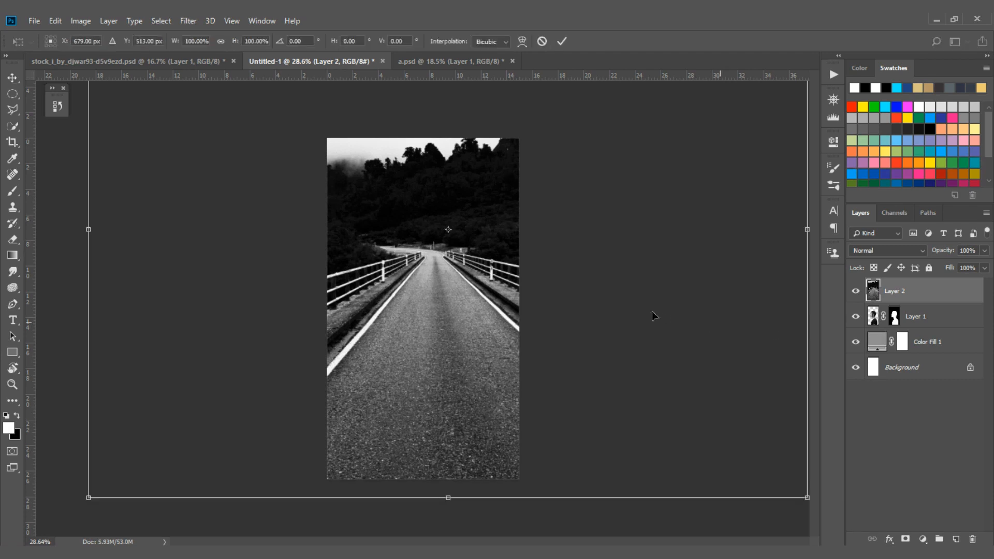
scroll(638, 316, "down", 2)
left_click_drag(691, 442, 595, 283)
left_click_drag(488, 286, 498, 309)
scroll(497, 308, "up", 1)
scroll(497, 308, "up", 1)
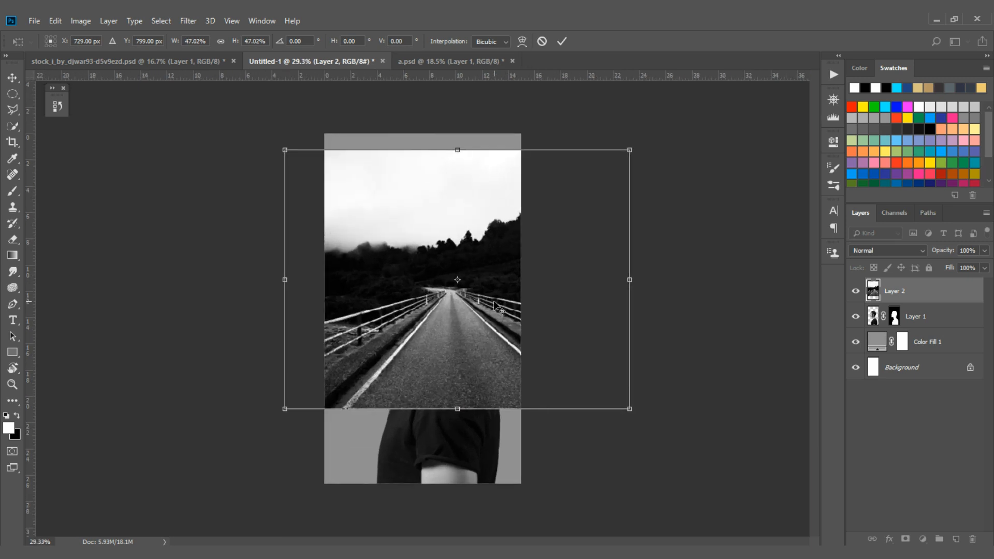
key("alt+space")
left_click(562, 41)
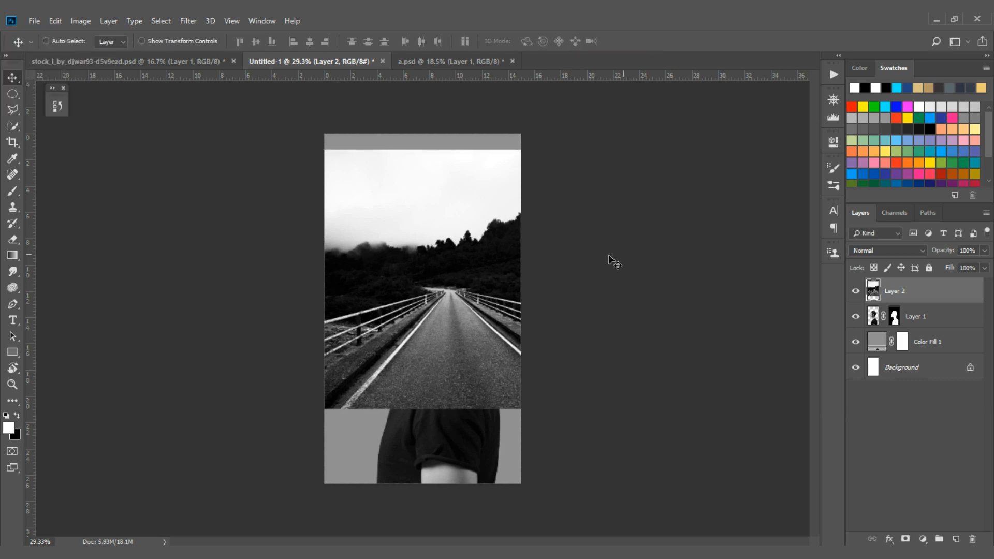
scroll(466, 318, "up", 2)
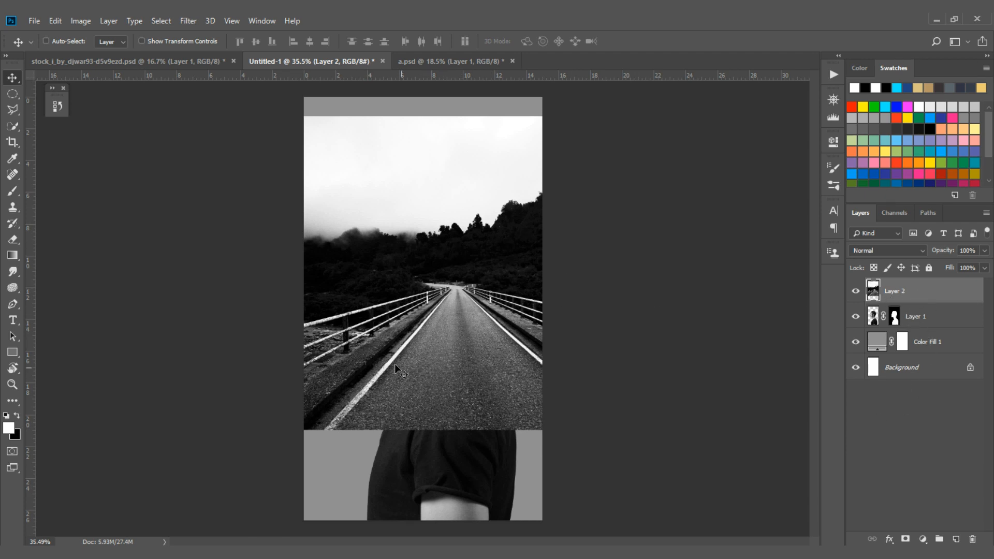
Clip Layer 2 to the man's Layer 1 and shift the road photo slightly lower and to the left inside the silhouette.
right_click(946, 293)
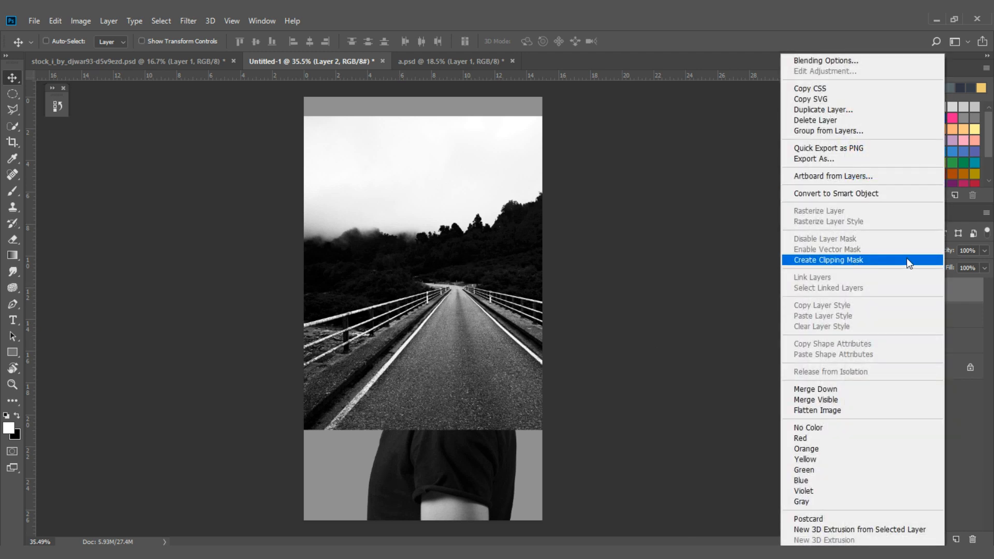
left_click(856, 261)
left_click_drag(507, 277, 486, 291)
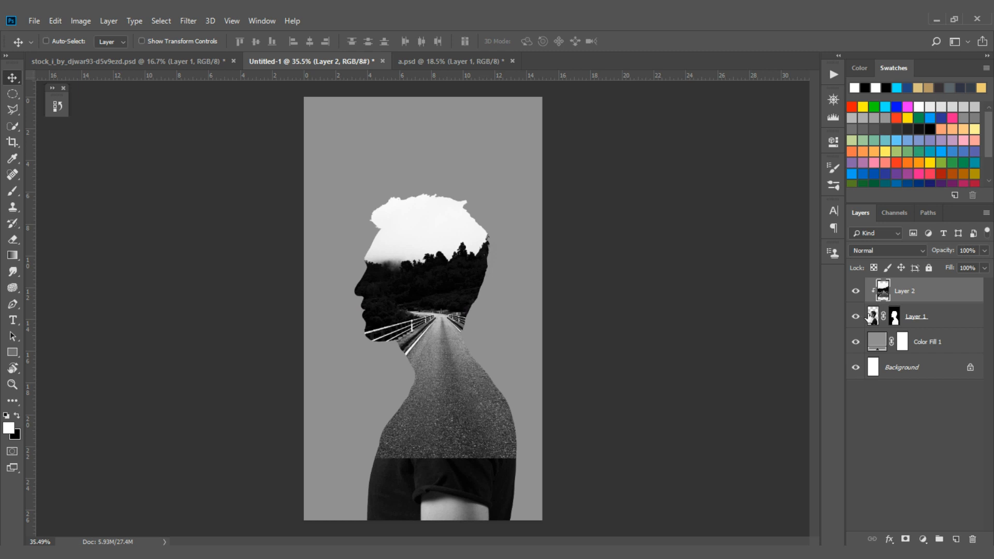
scroll(432, 322, "up", 1)
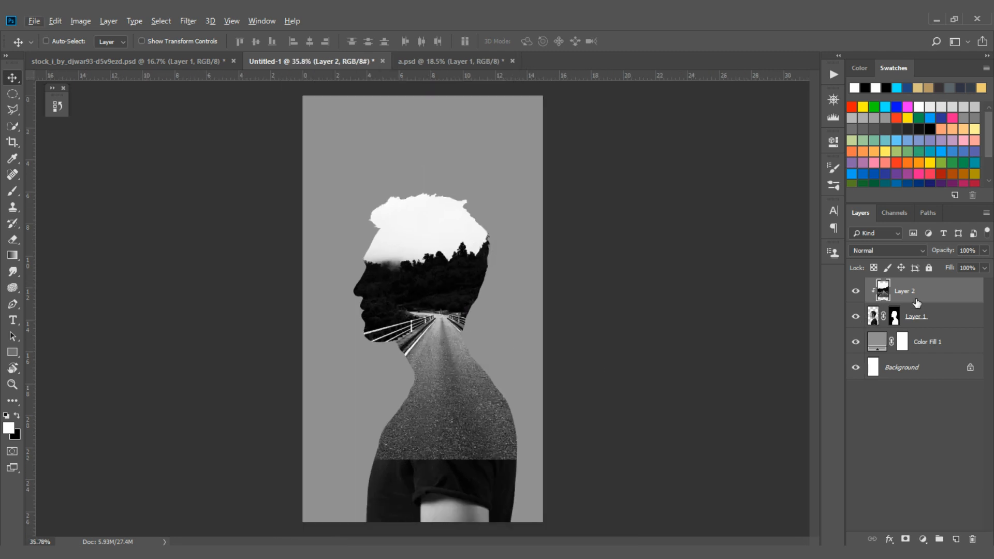
Try the Lighten blend mode on Layer 2, then set it to Lighter Color.
left_click(875, 250)
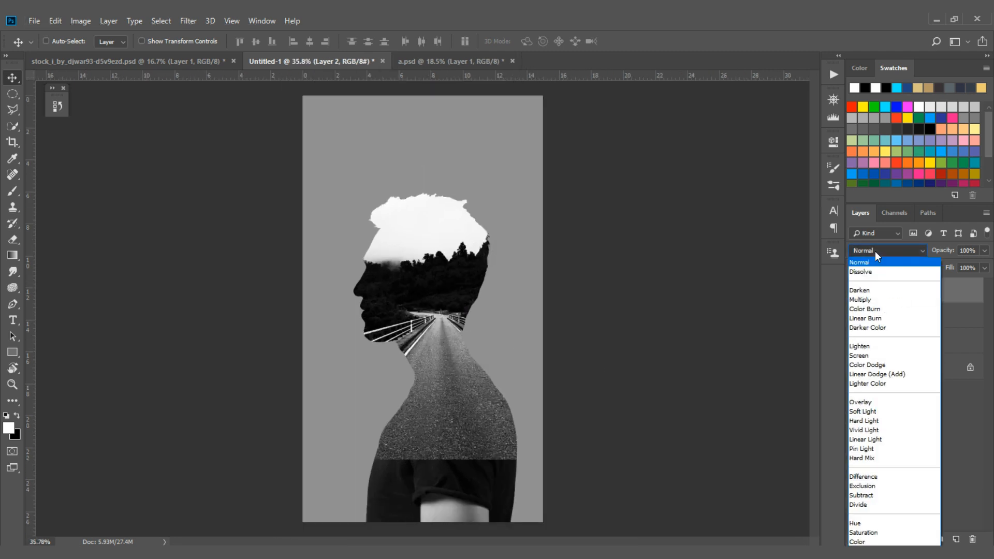
left_click(900, 347)
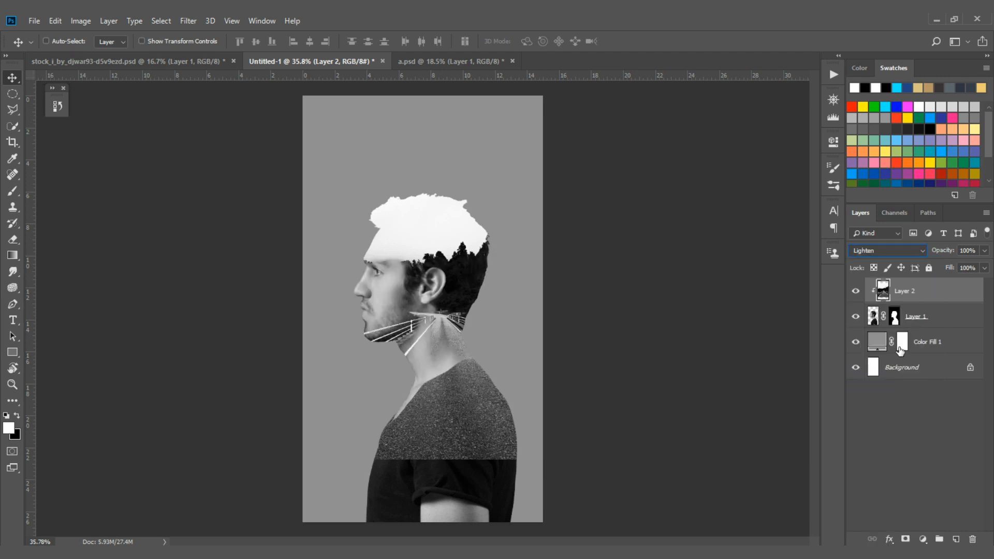
left_click(866, 248)
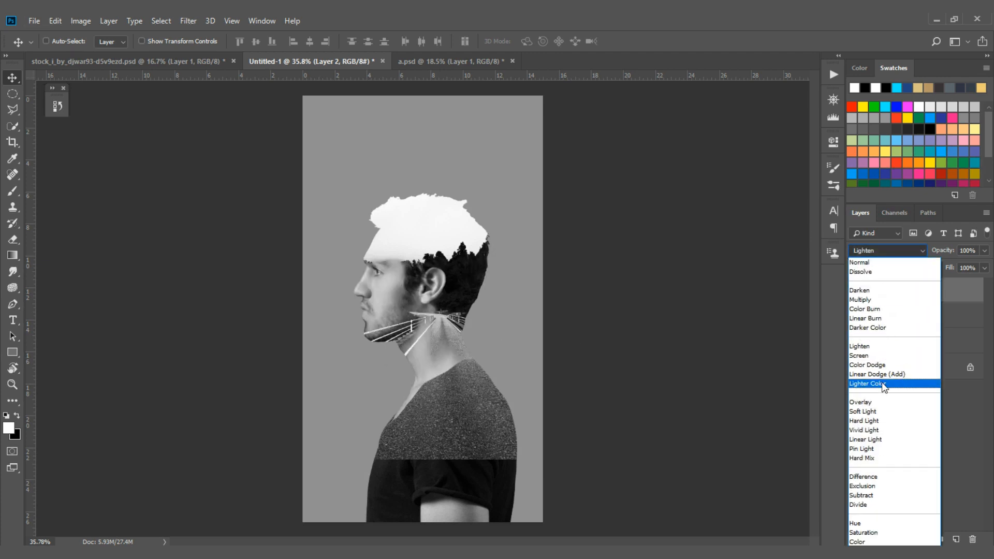
left_click(881, 382)
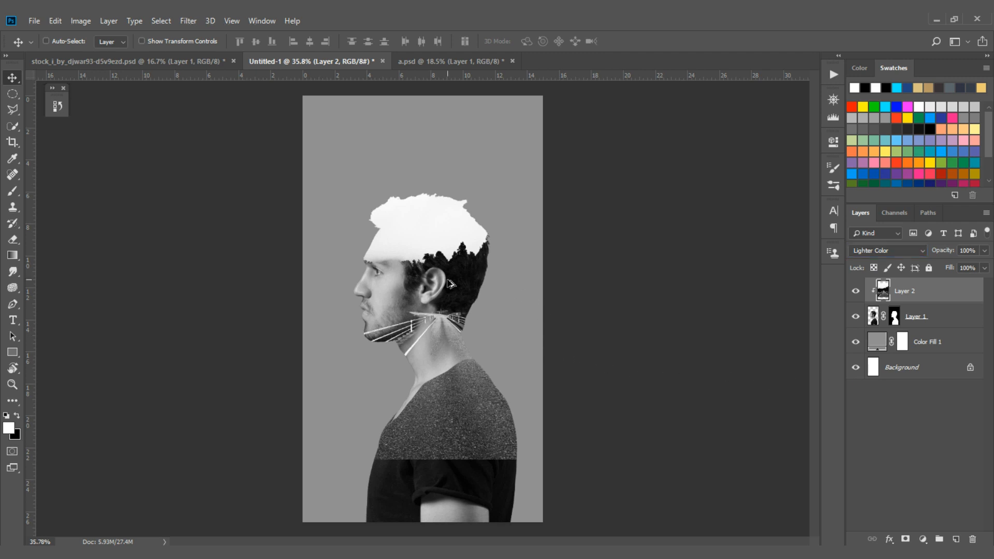
Shift Layer 2's road photo left so the road's vanishing point sits just below the man's ear.
scroll(448, 280, "up", 5)
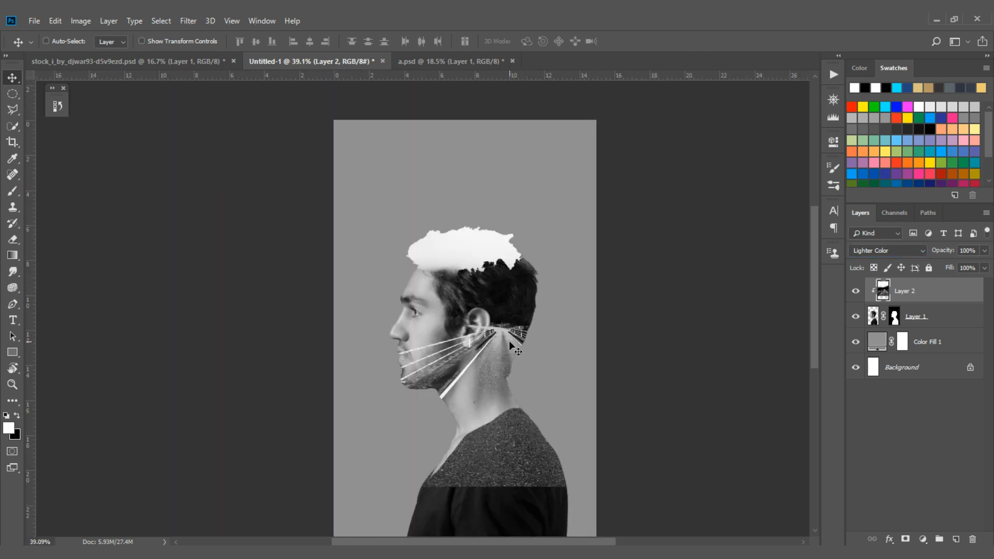
scroll(510, 342, "up", 3)
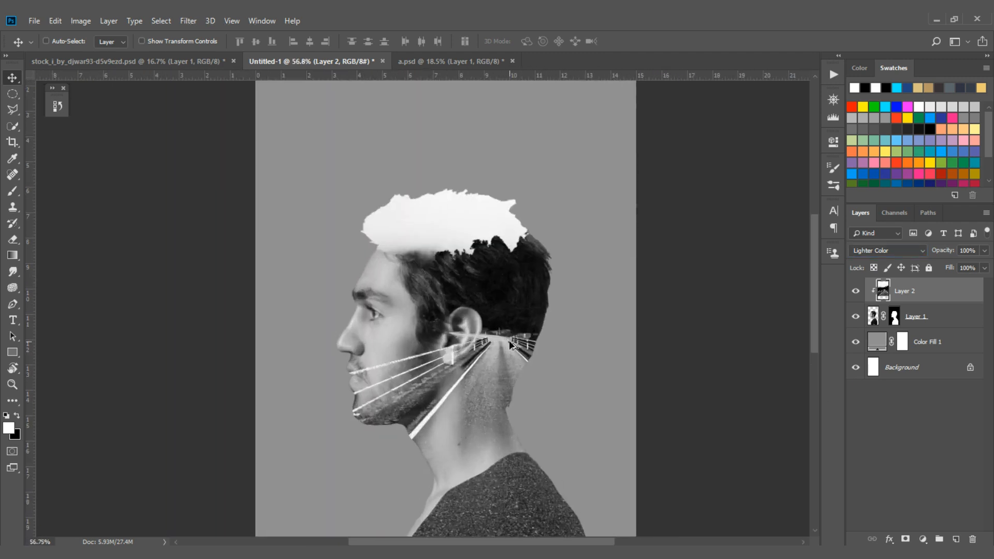
scroll(509, 342, "up", 3)
scroll(509, 341, "down", 1)
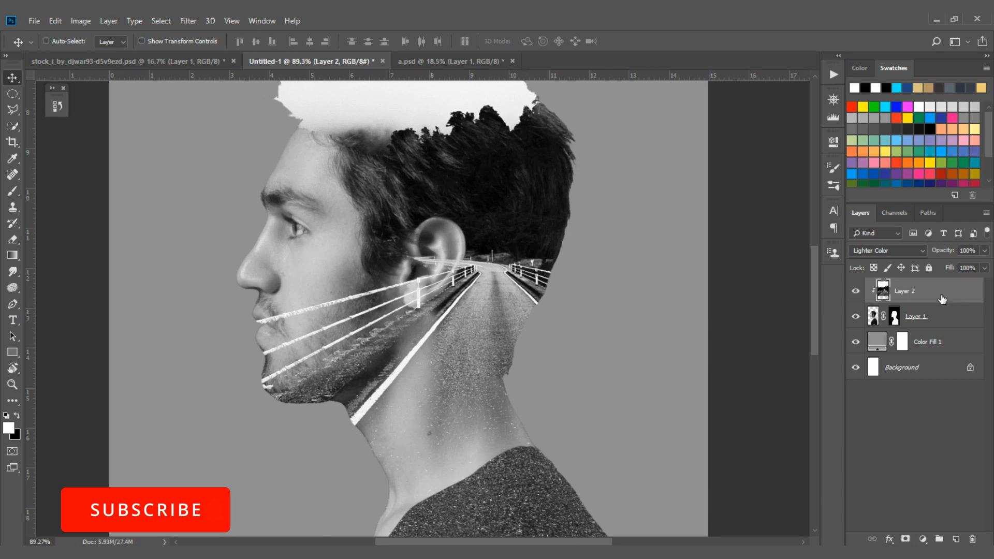
left_click_drag(586, 280, 536, 284)
scroll(536, 284, "down", 3)
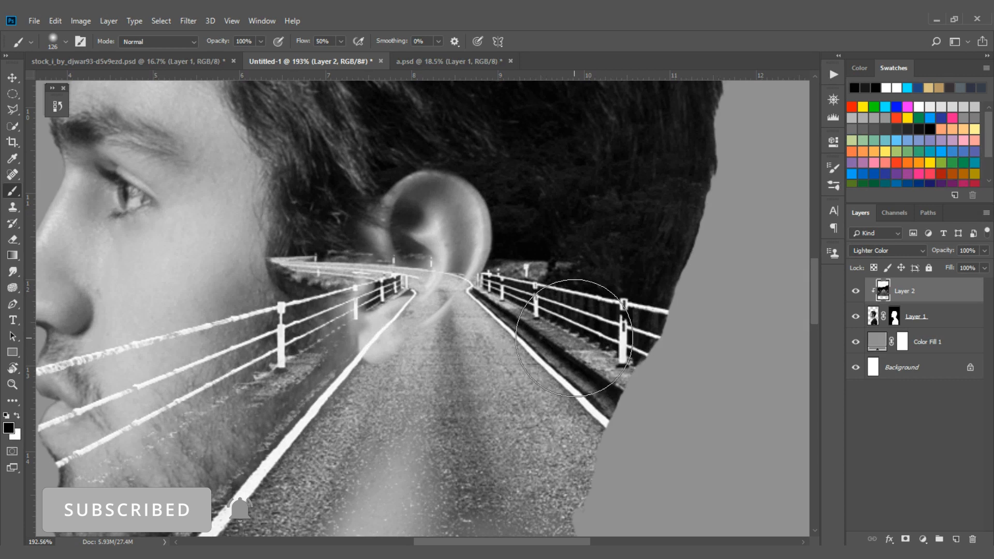
scroll(575, 339, "down", 8)
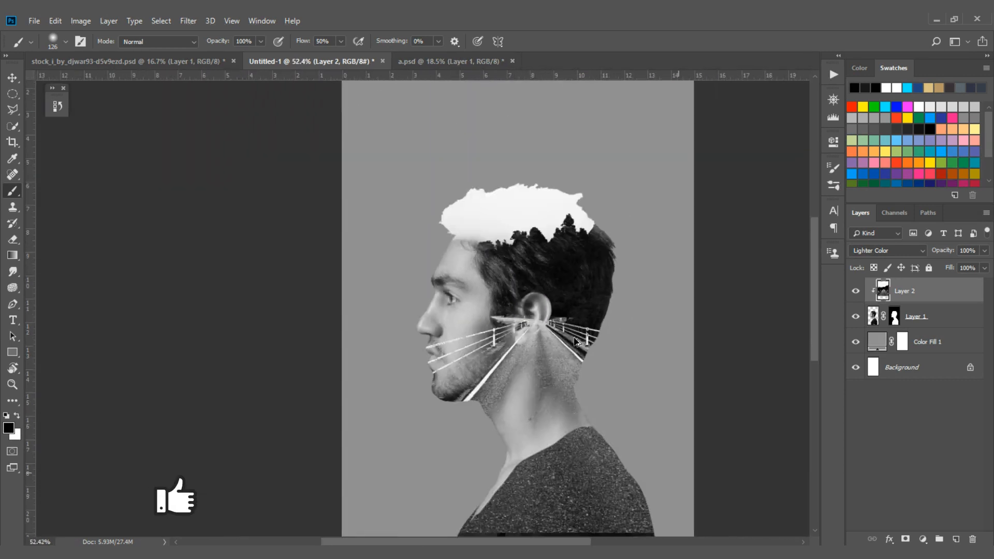
scroll(575, 339, "down", 4)
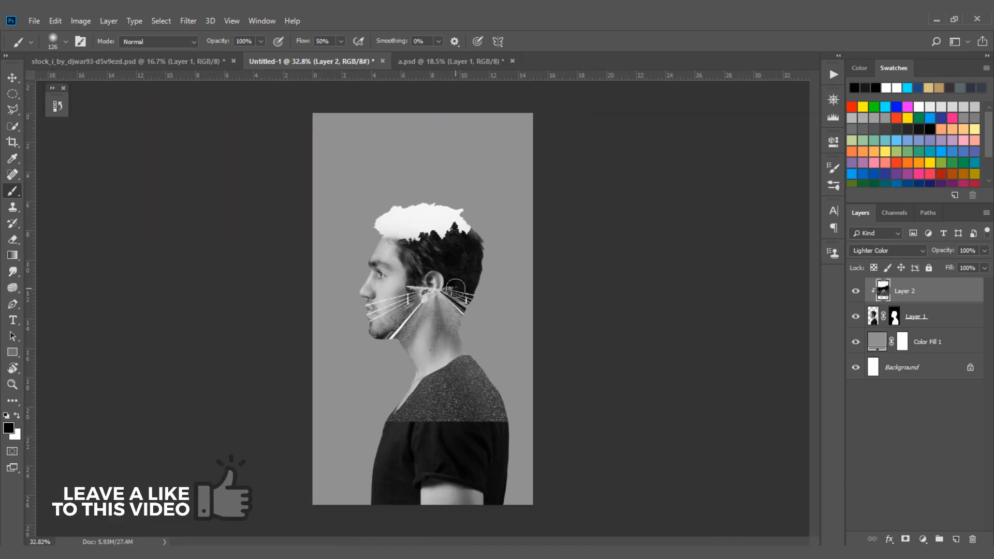
scroll(456, 288, "up", 10)
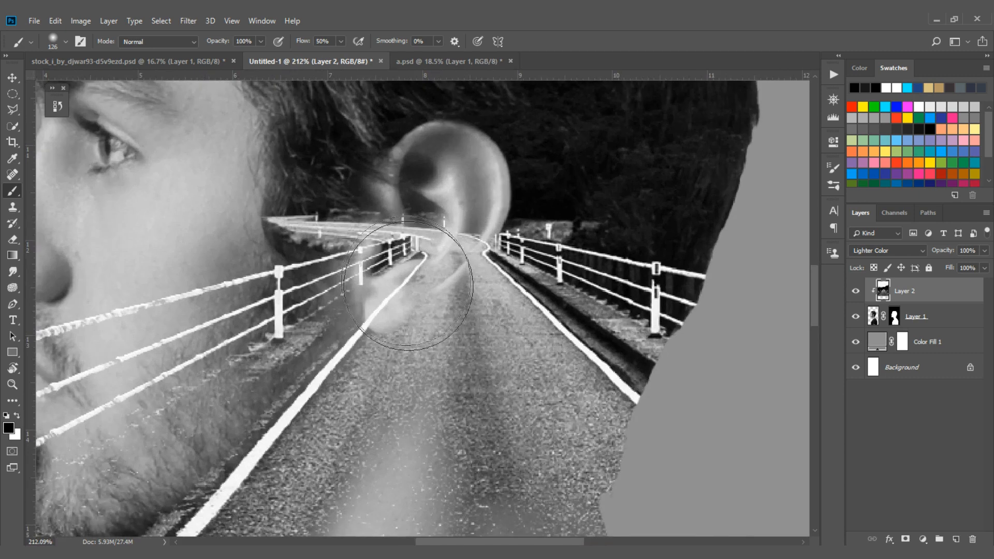
Toggle Layer 2 off and on to compare, then add an empty clipped layer between Layer 1 and Layer 2.
left_click(856, 297)
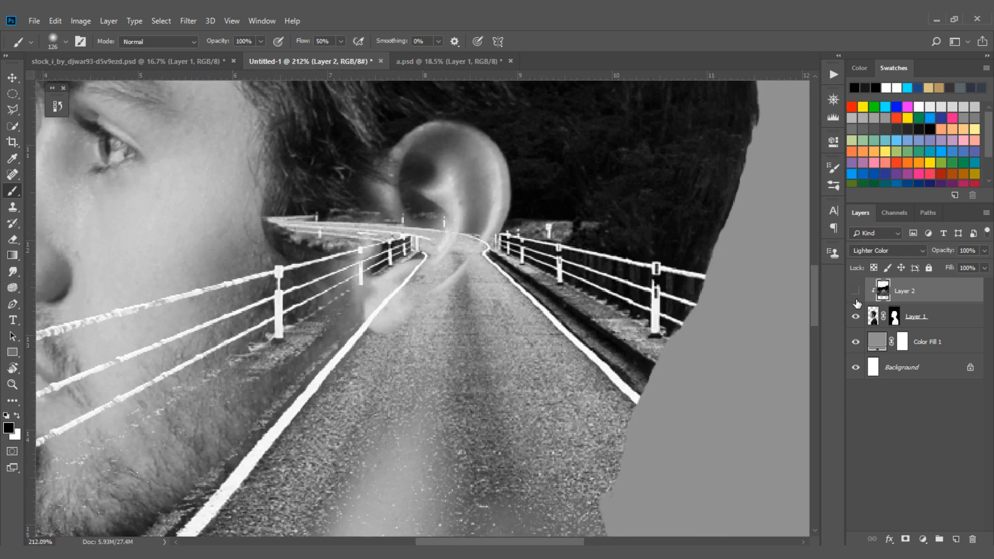
left_click(856, 298)
scroll(383, 316, "down", 3)
left_click(917, 321)
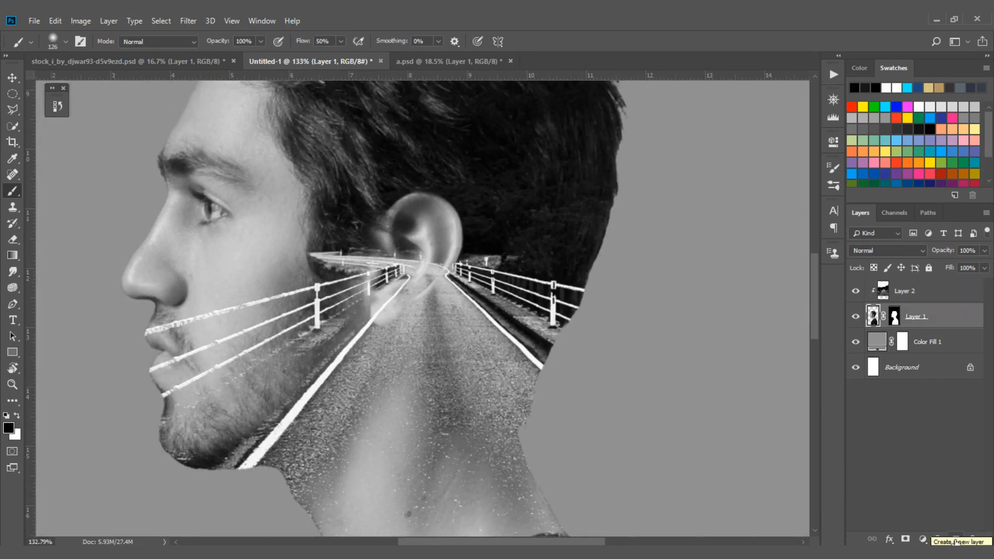
left_click(956, 539)
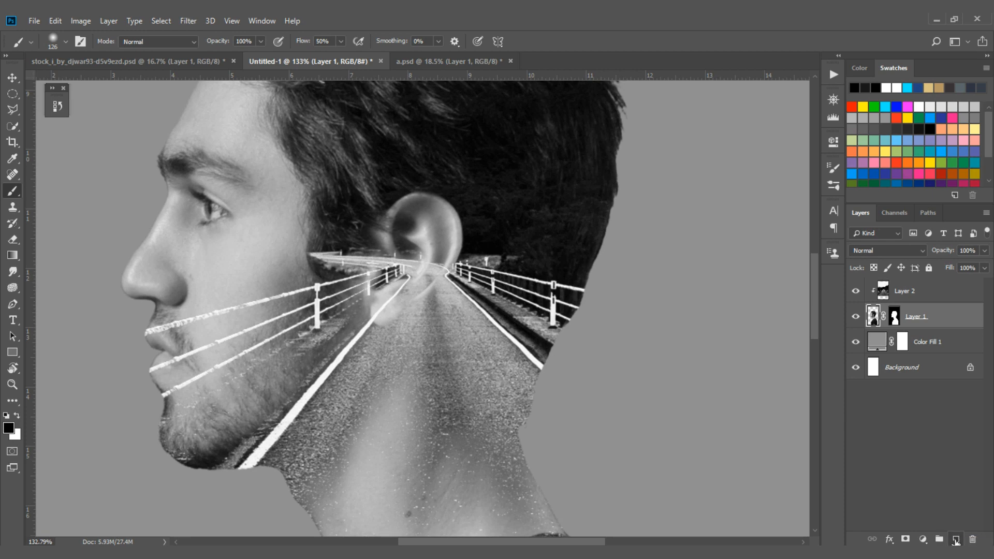
left_click(856, 291)
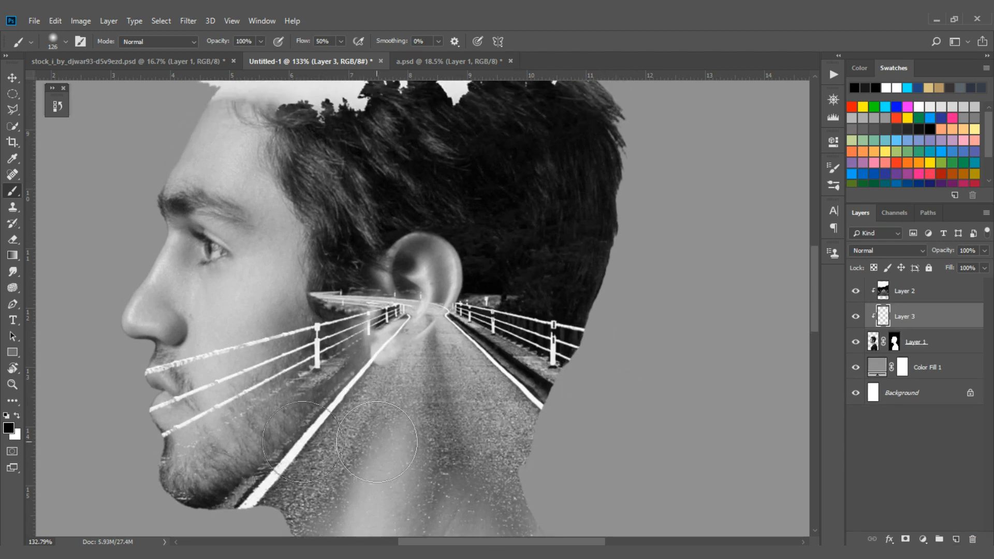
Paint soft black (#000000) at 50% flow on Layer 3 over the man's earlobe and along the jaw beside the road edge.
scroll(427, 336, "up", 4)
right_click(402, 306, "alt")
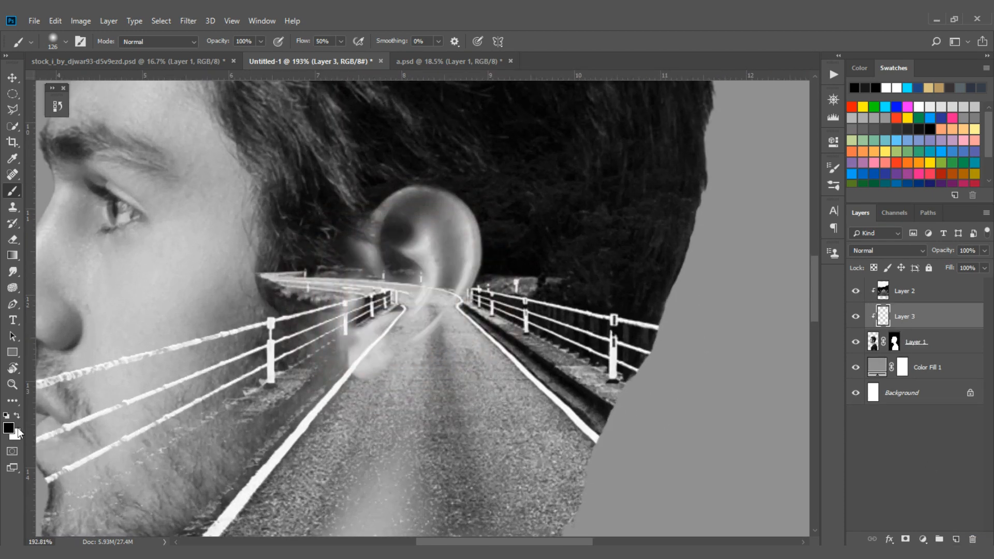
left_click(5, 431)
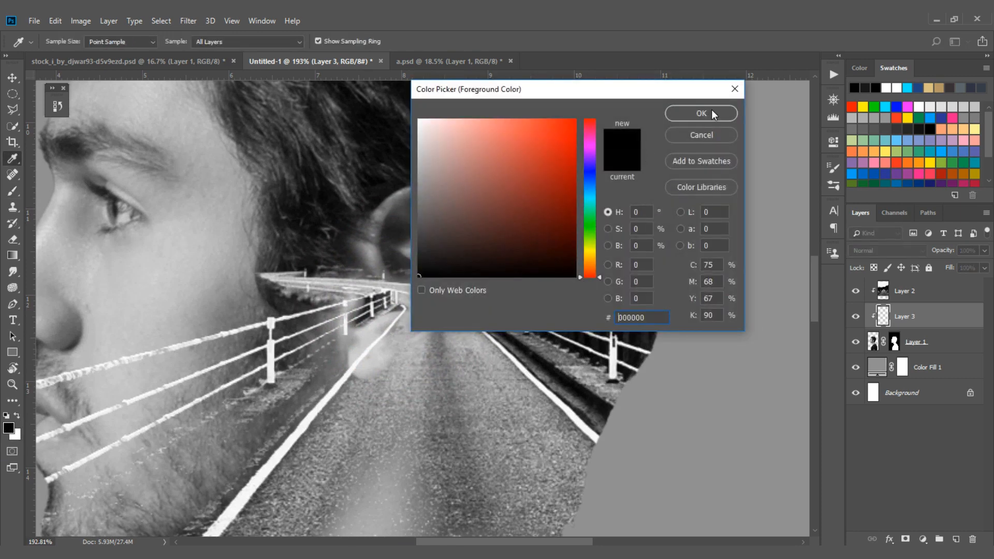
left_click(701, 114)
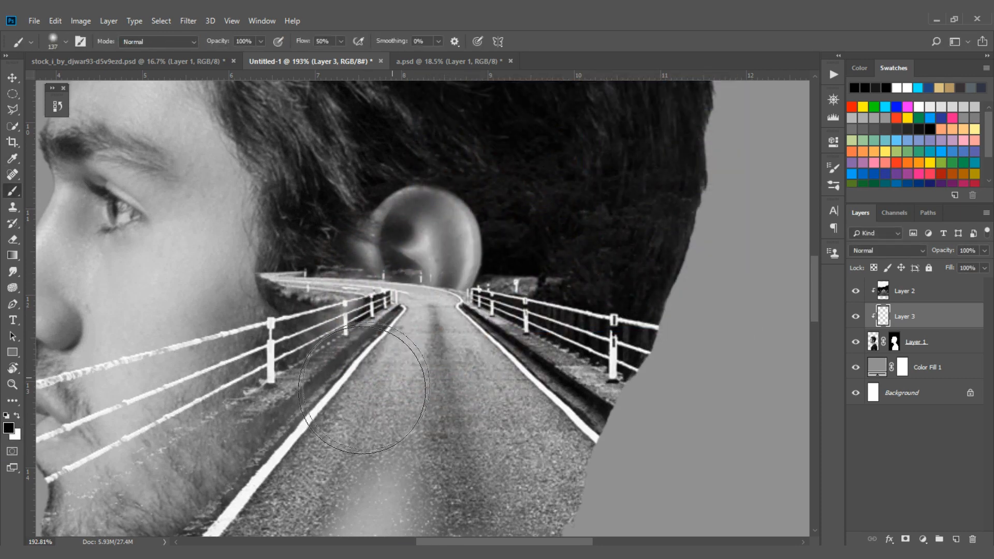
mouse_move(409, 367)
left_mouse_down()
mouse_move(378, 371)
mouse_move(302, 444)
left_mouse_up()
left_click_drag(445, 373, 515, 242)
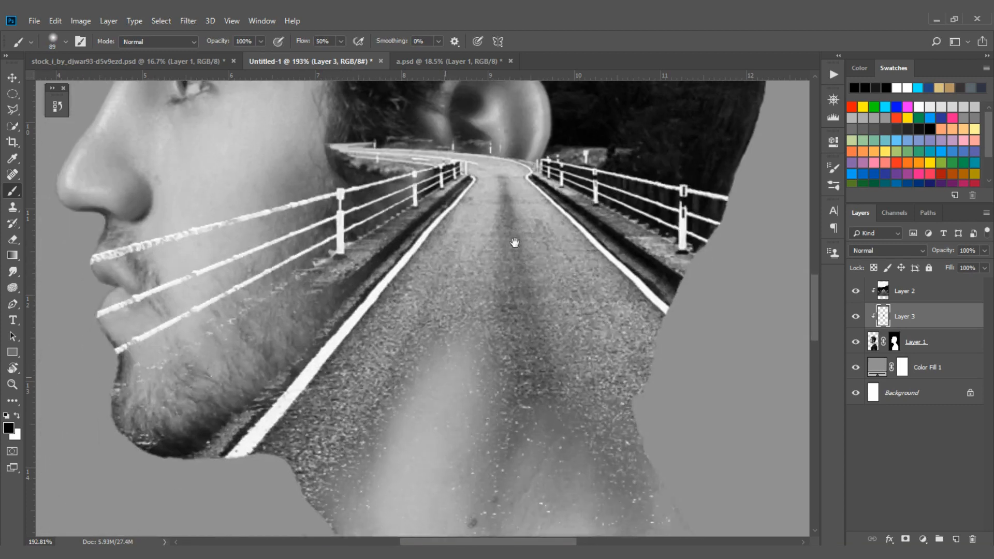
mouse_move(429, 230)
left_mouse_down()
mouse_move(380, 313)
mouse_move(176, 482)
mouse_move(357, 312)
left_mouse_up()
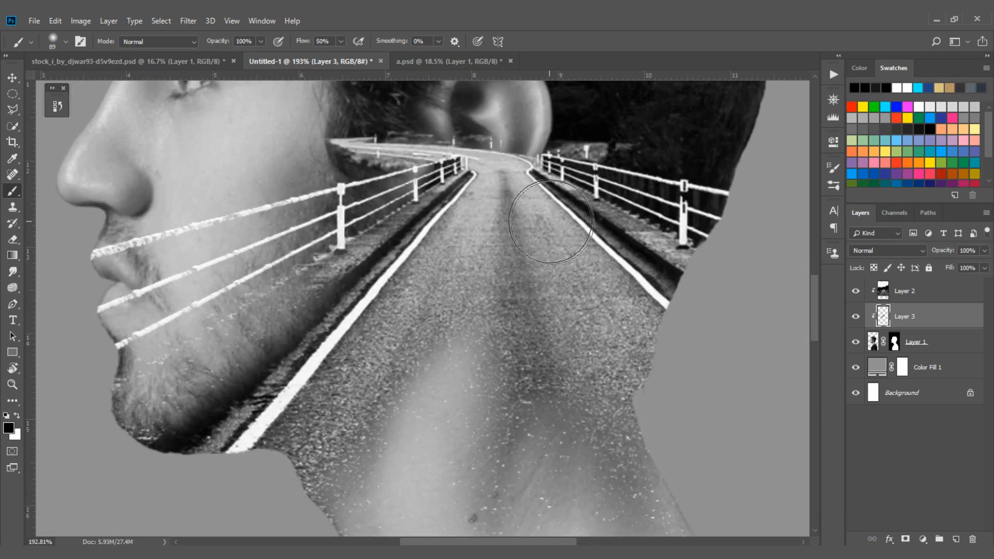
Lower the brush flow to 26% and paint black on Layer 3 over the rest of the ear.
scroll(644, 303, "down", 7)
scroll(620, 279, "up", 5)
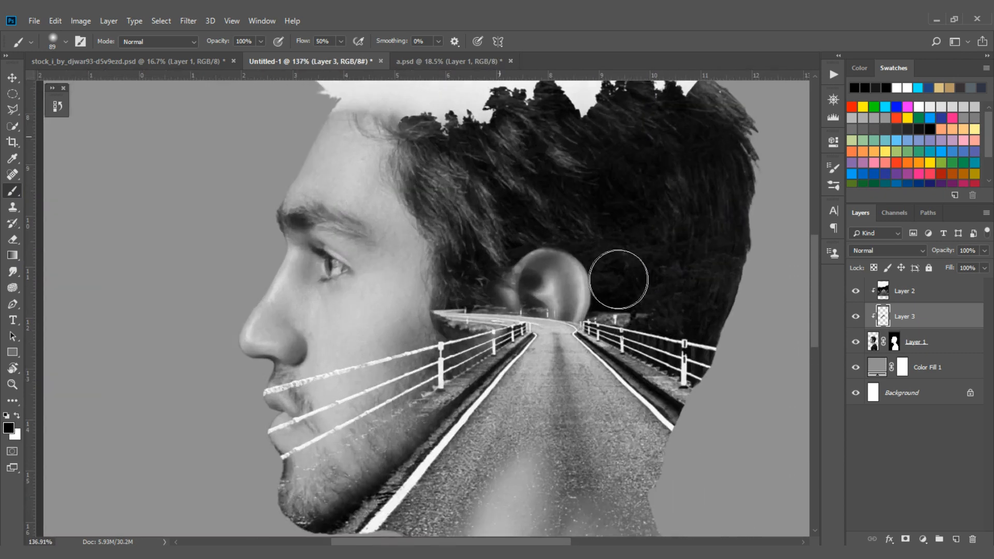
right_click(595, 310, "alt")
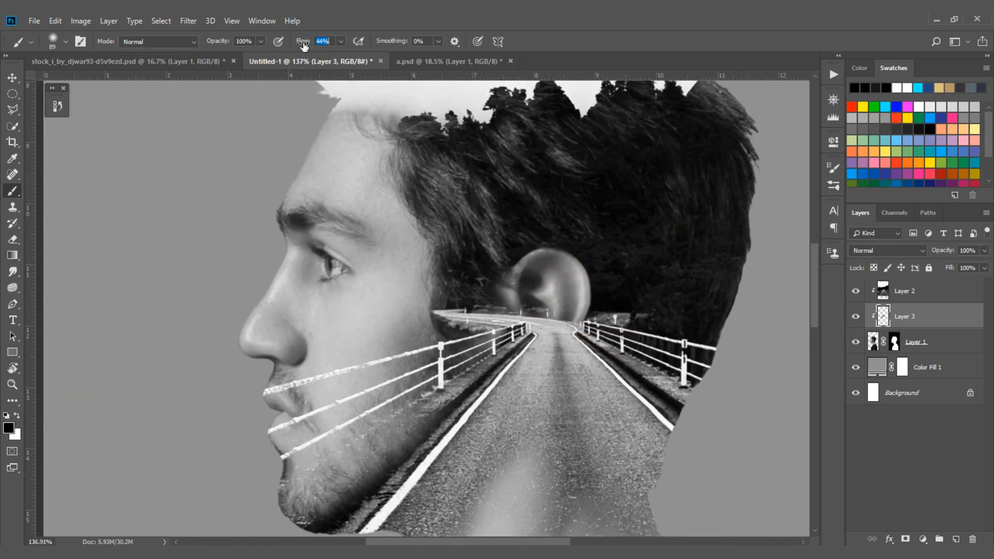
left_click_drag(291, 53, 294, 53)
right_click(553, 239, "alt")
mouse_move(551, 264)
left_mouse_down()
mouse_move(554, 291)
mouse_move(533, 288)
mouse_move(524, 258)
mouse_move(573, 281)
mouse_move(580, 319)
mouse_move(520, 278)
mouse_move(508, 306)
mouse_move(606, 299)
mouse_move(692, 381)
left_mouse_up()
scroll(692, 380, "down", 10)
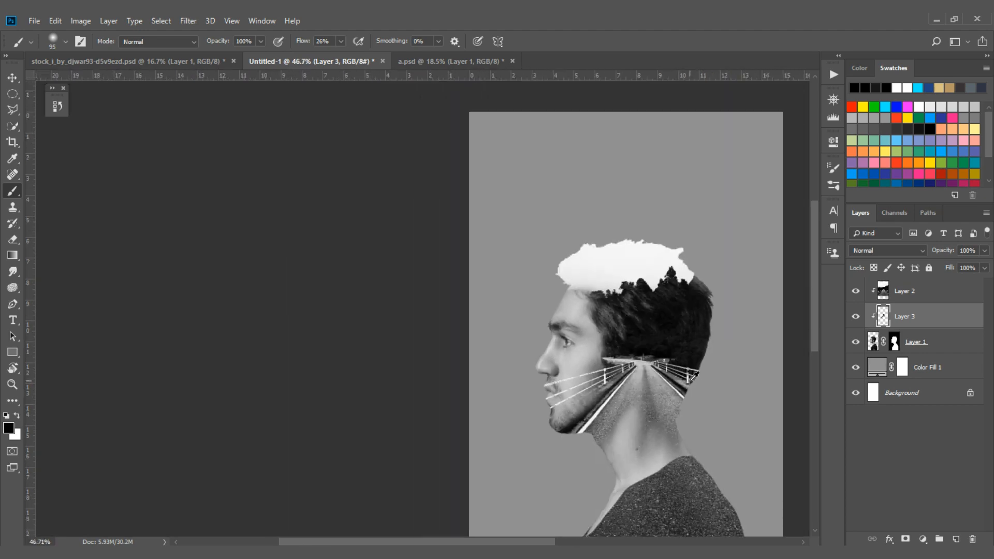
scroll(482, 322, "up", 5)
left_click_drag(431, 351, 468, 361)
scroll(444, 346, "down", 2)
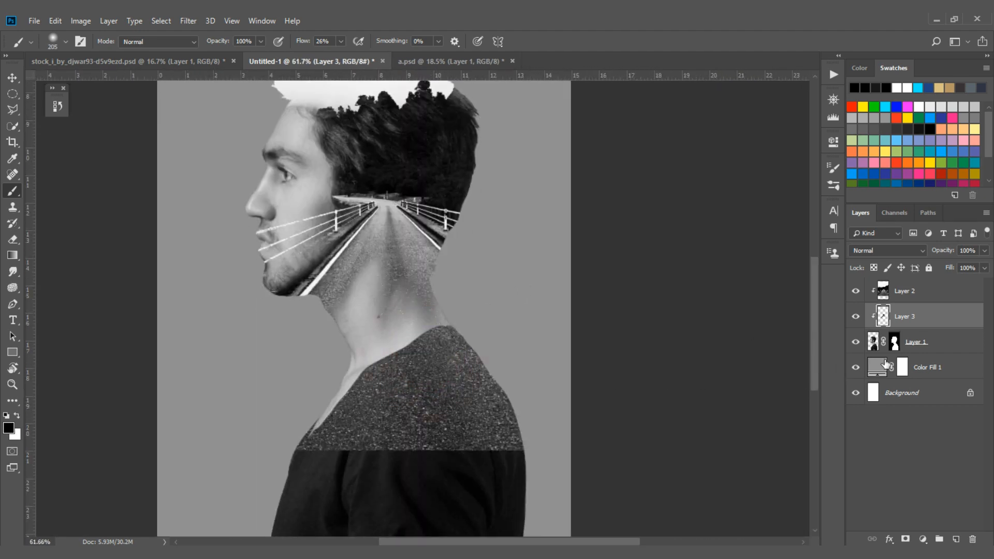
Add a layer mask to Layer 2 and paint it black over the shirt to hide the asphalt texture and its hard edge.
left_click(910, 299)
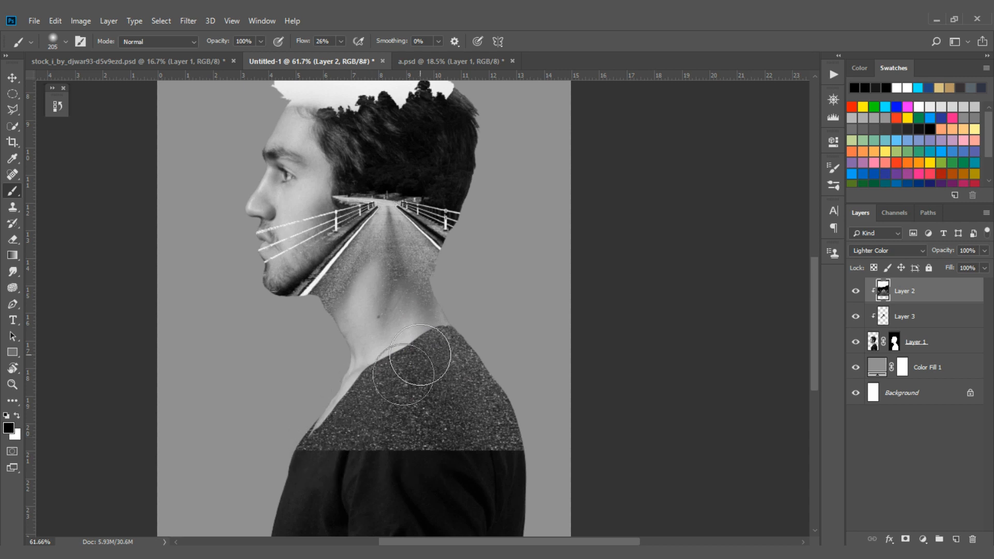
left_click(855, 292)
left_click(855, 292)
left_click(906, 540)
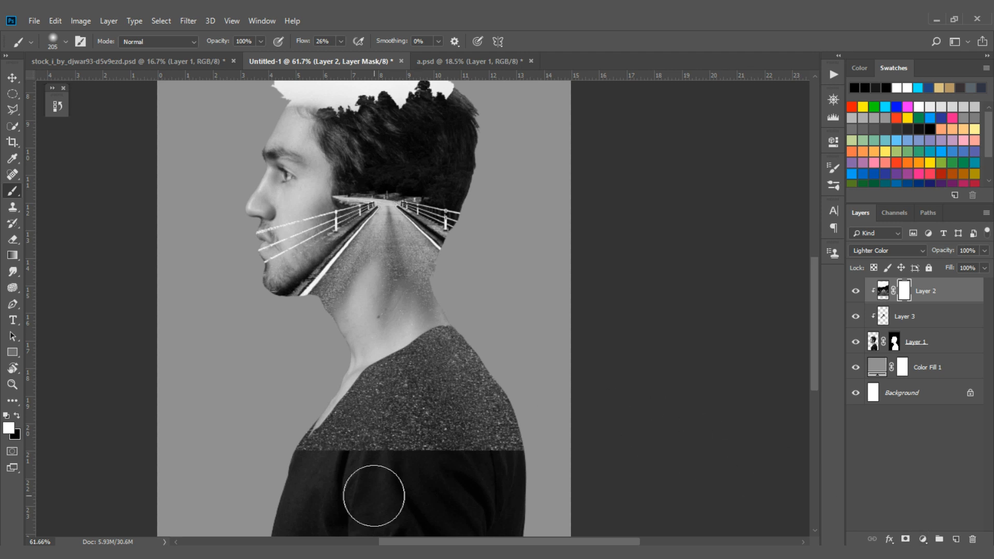
left_click_drag(400, 443, 410, 442)
mouse_move(332, 461)
left_mouse_down()
mouse_move(431, 398)
mouse_move(510, 367)
mouse_move(377, 452)
mouse_move(437, 445)
mouse_move(356, 477)
mouse_move(458, 363)
mouse_move(331, 438)
mouse_move(479, 353)
mouse_move(220, 465)
mouse_move(547, 430)
mouse_move(422, 445)
mouse_move(462, 322)
mouse_move(490, 322)
left_mouse_up()
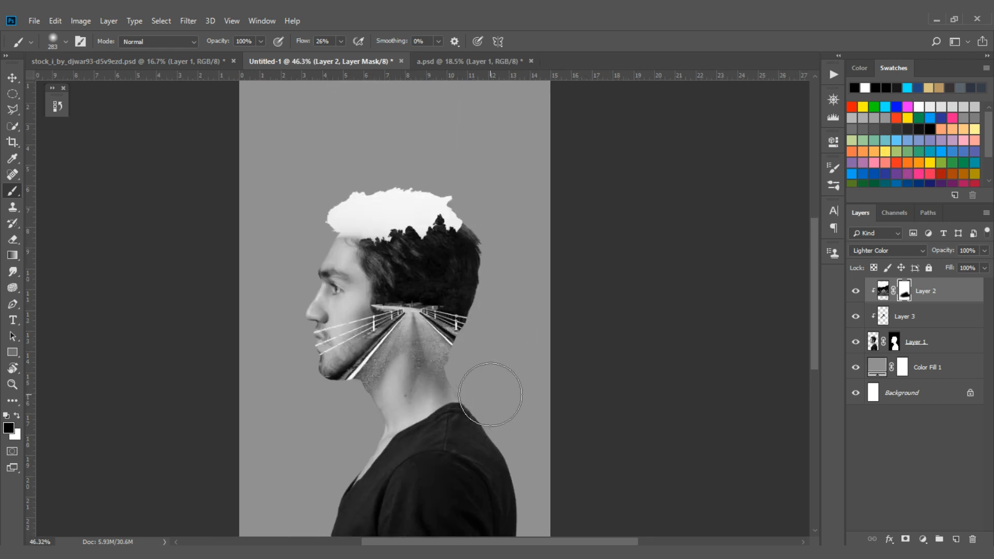
scroll(624, 300, "down", 1)
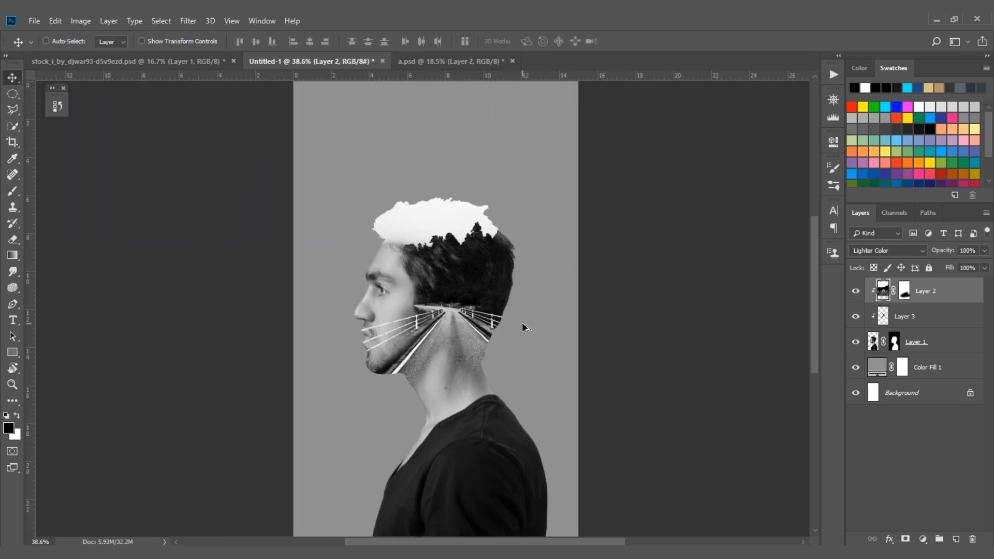
Bring the tree-lined road photo on Layer 2 of a.psd into the portrait document as the top layer.
scroll(522, 327, "down", 1)
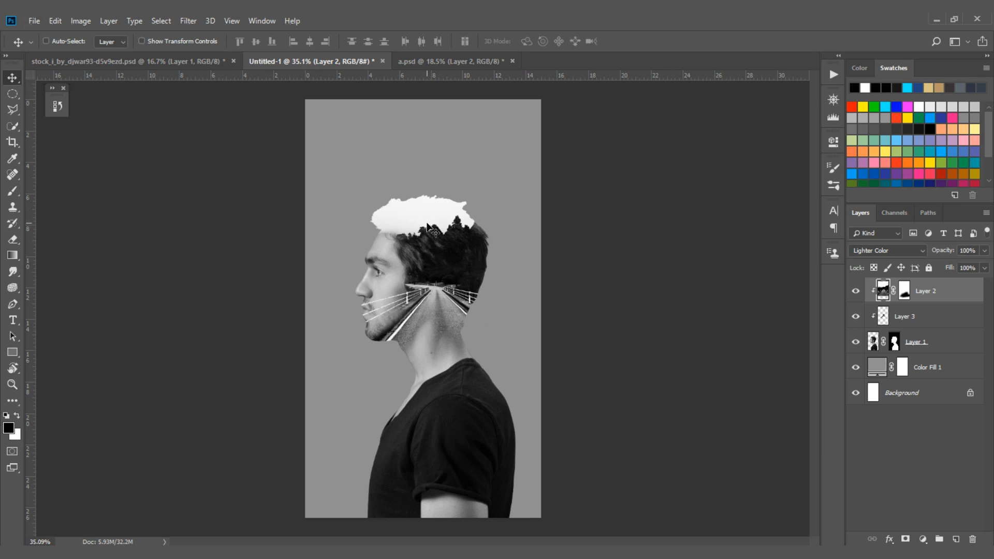
scroll(393, 202, "up", 5)
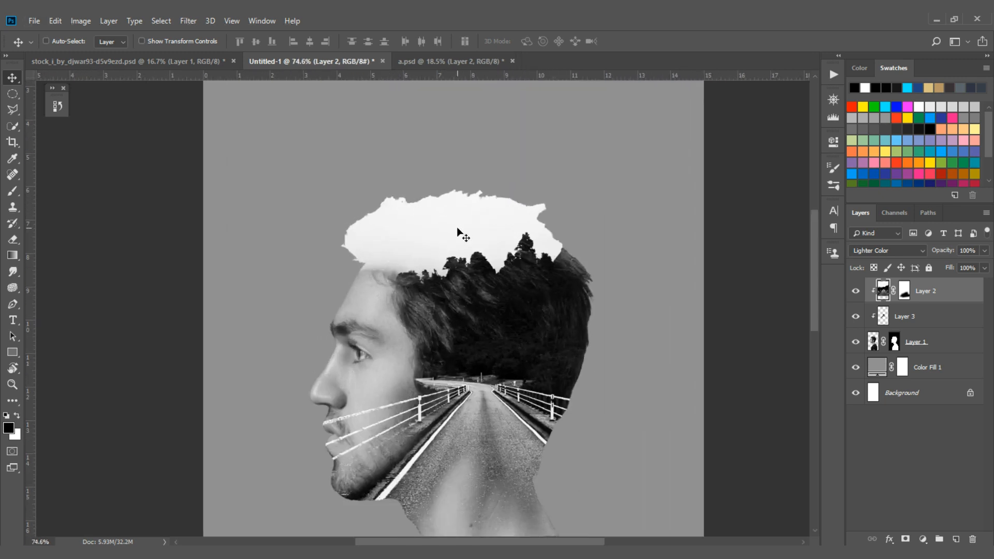
scroll(380, 247, "down", 5)
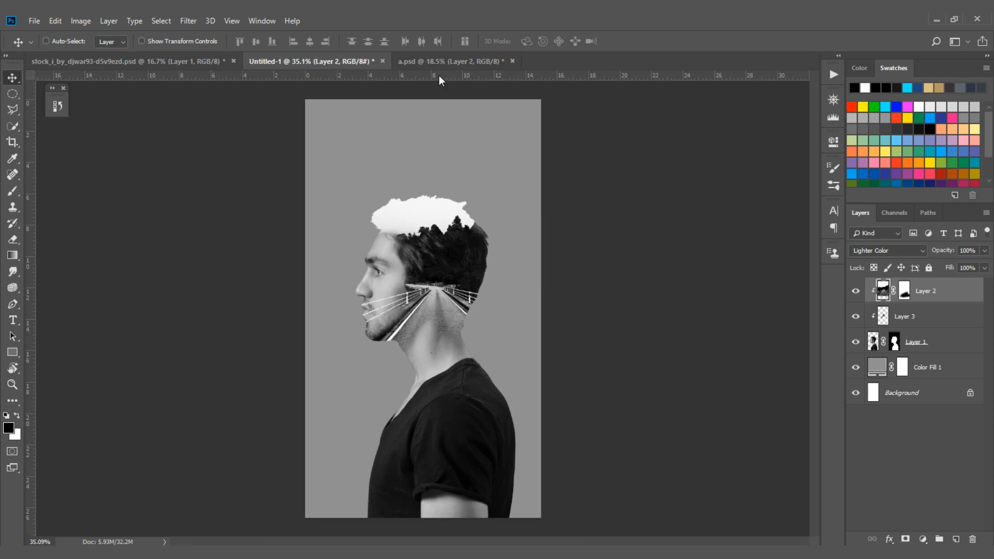
left_click(440, 62)
left_click(855, 289)
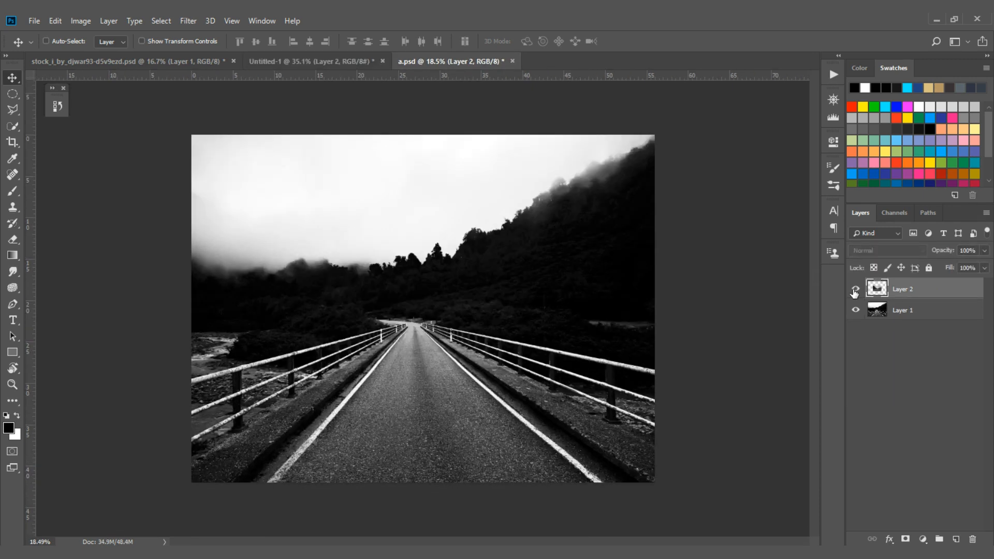
left_click(855, 289)
left_click_drag(424, 273, 437, 216)
Scale the new road photo on Layer 4 to about 44% and position it over the upper part of the man's head.
key("ctrl")
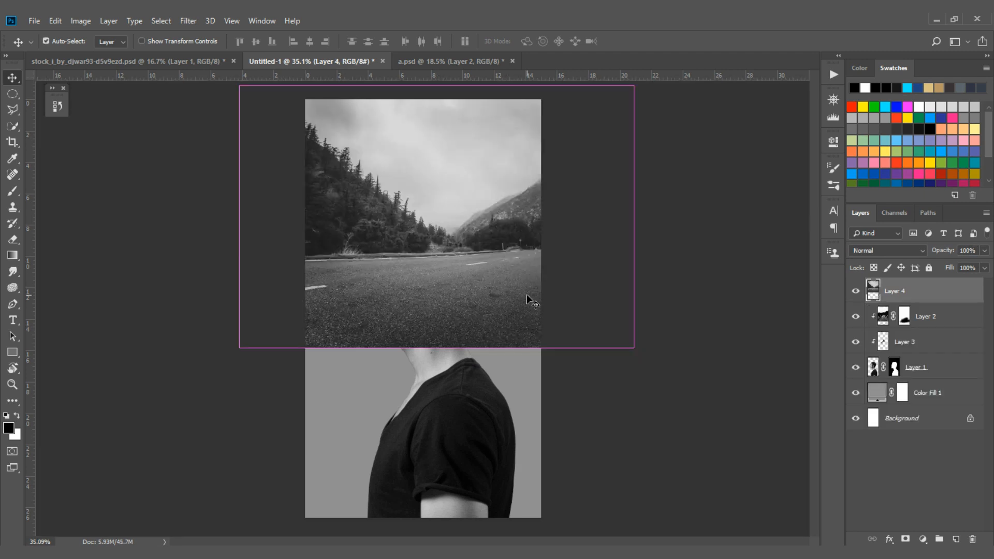
key("ctrl+t")
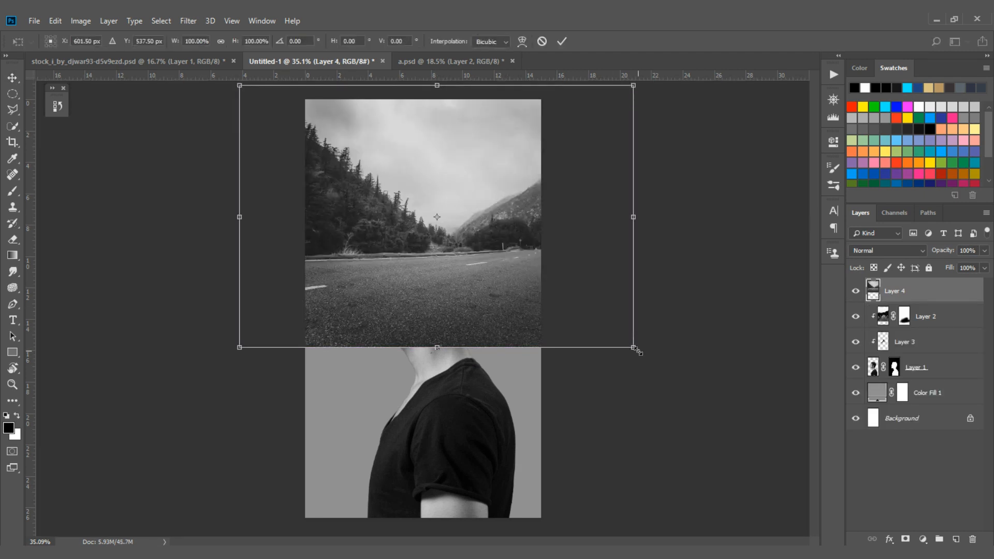
left_click_drag(637, 352, 546, 250)
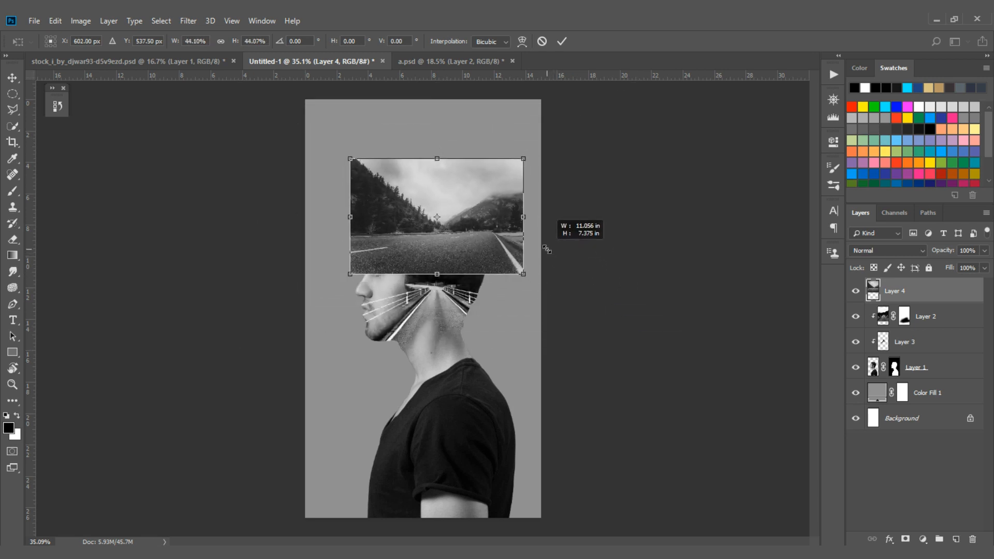
left_click_drag(496, 230, 502, 234)
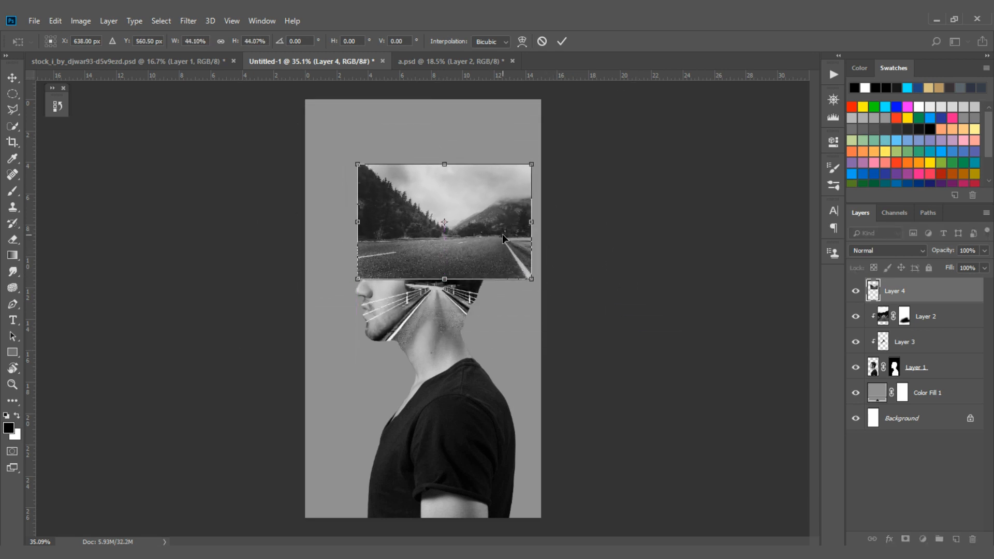
left_click(561, 41)
Clip Layer 4 to the layers beneath so the road photo stays within the man's silhouette.
scroll(449, 269, "up", 3)
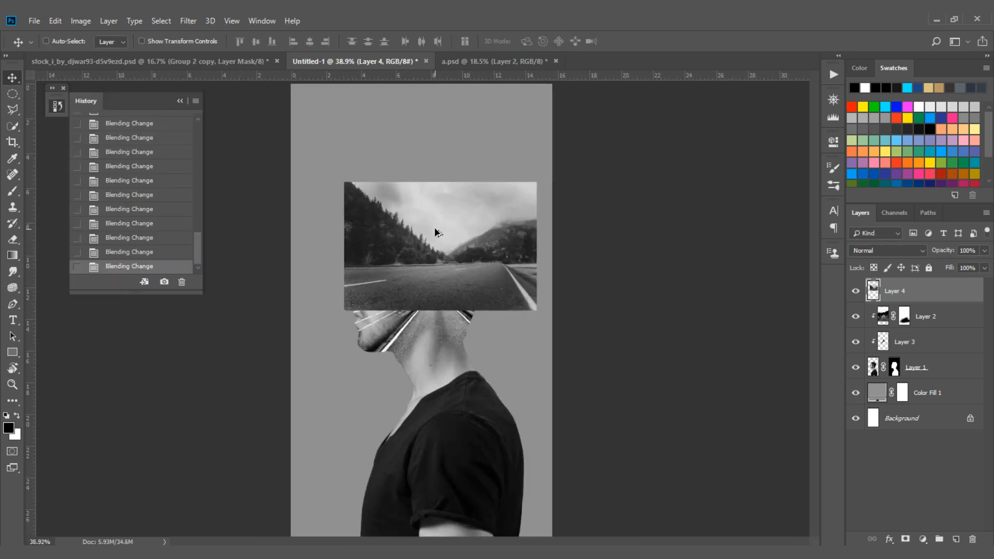
right_click(901, 294)
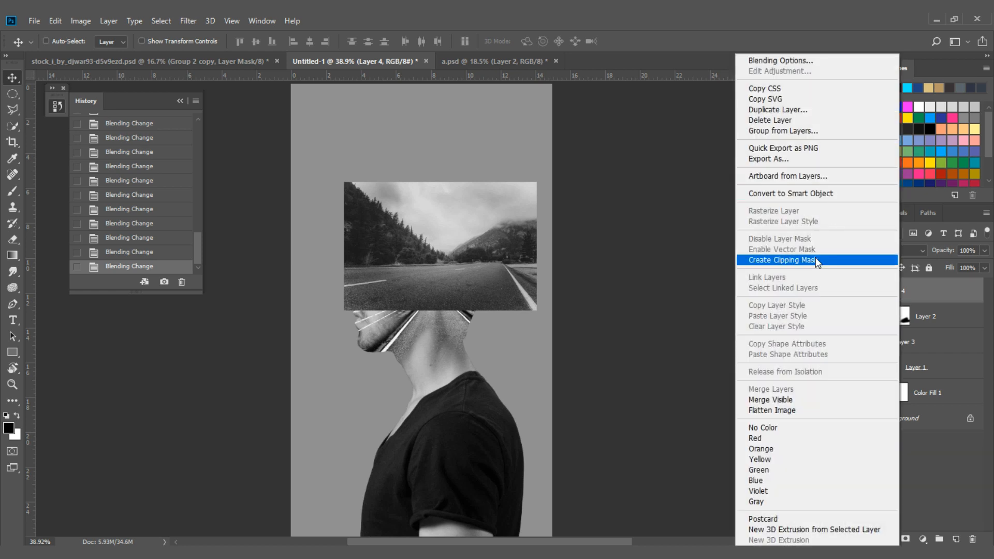
left_click(797, 260)
scroll(489, 223, "down", 2)
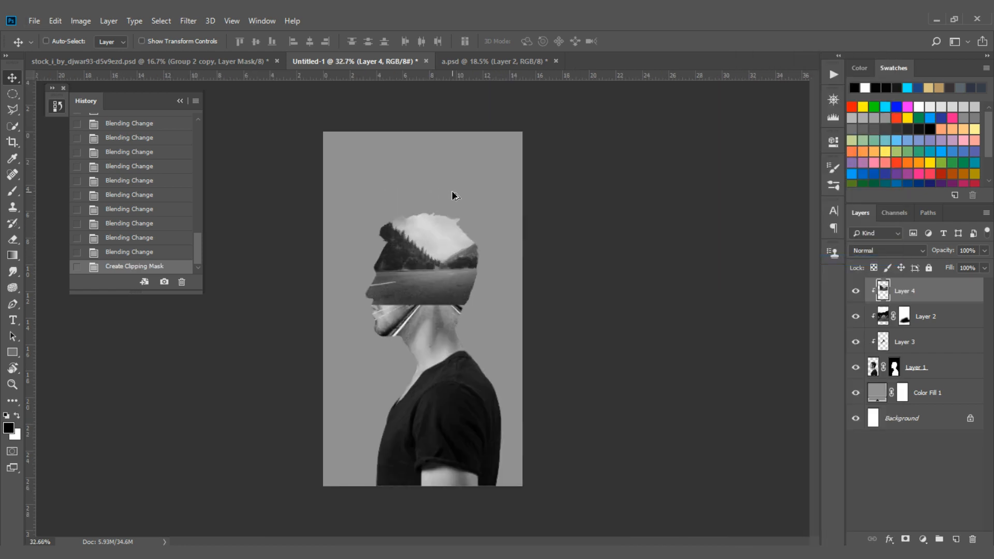
scroll(452, 196, "up", 4)
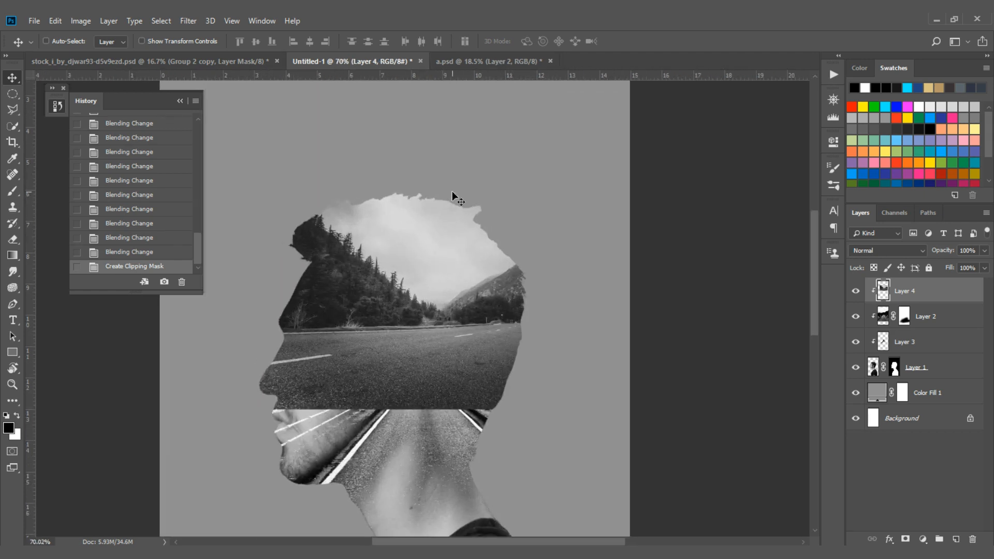
Toggle Layer 4 off and on to compare, and inspect the clipped road photo inside the head up close.
left_click(856, 293)
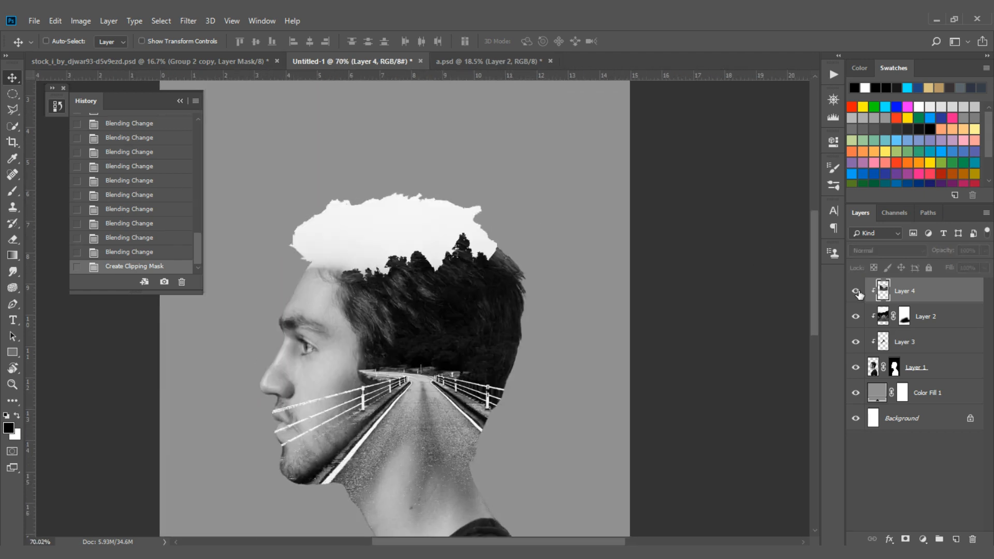
left_click(856, 293)
left_click(856, 293)
left_click(857, 293)
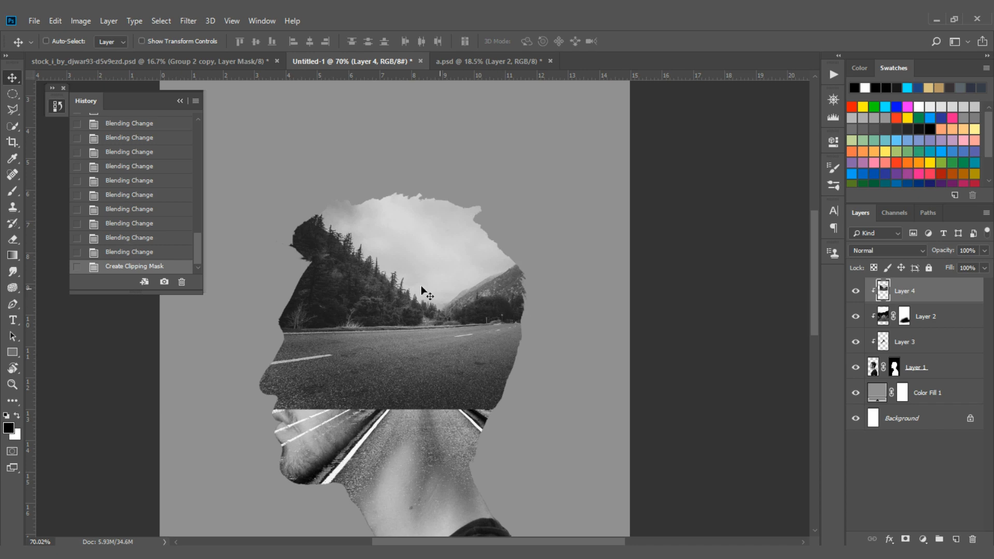
scroll(422, 290, "up", 5)
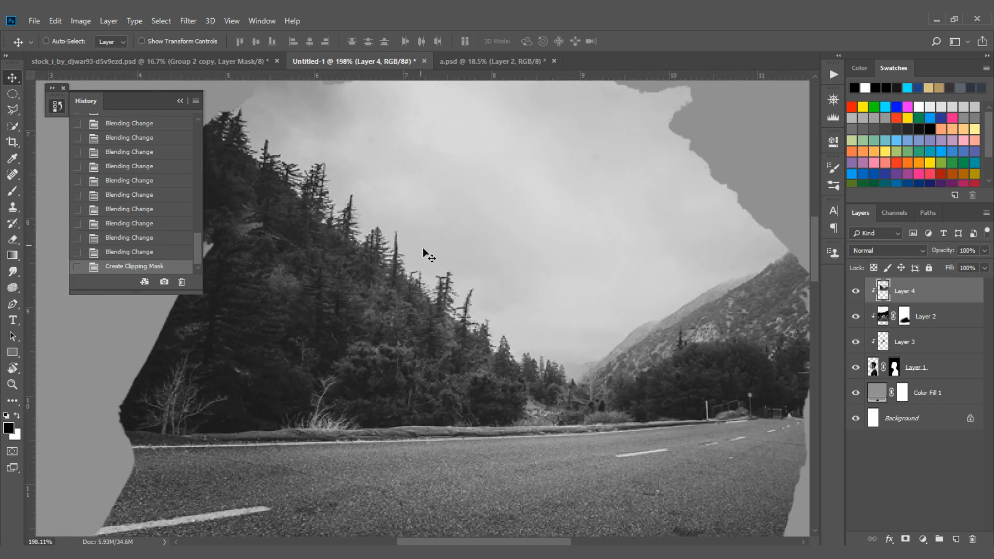
scroll(772, 244, "down", 5)
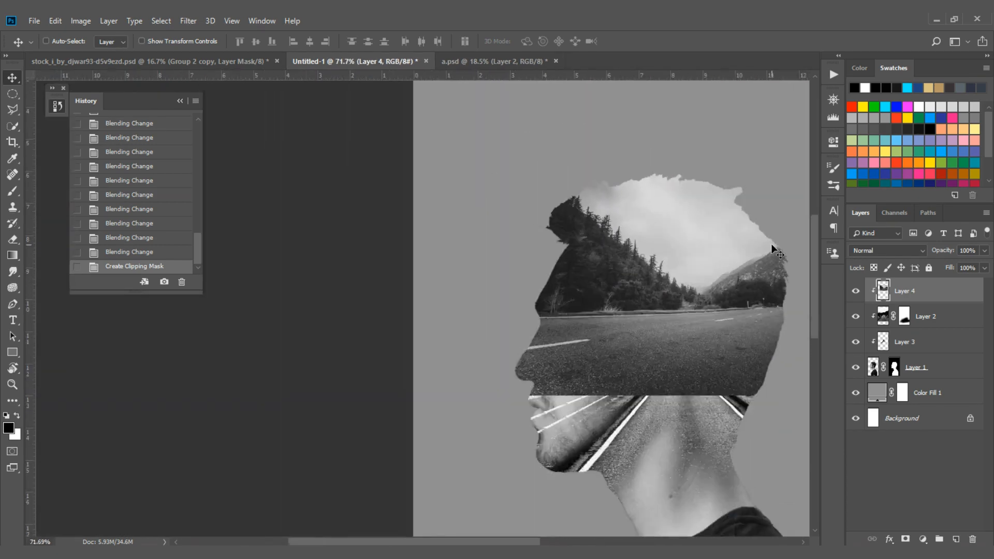
scroll(673, 235, "down", 4)
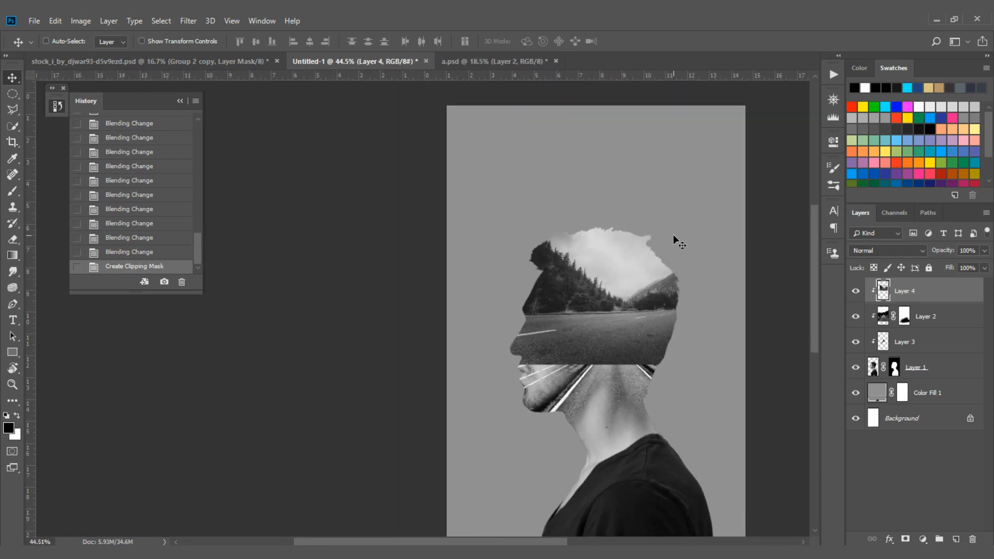
scroll(534, 231, "up", 2)
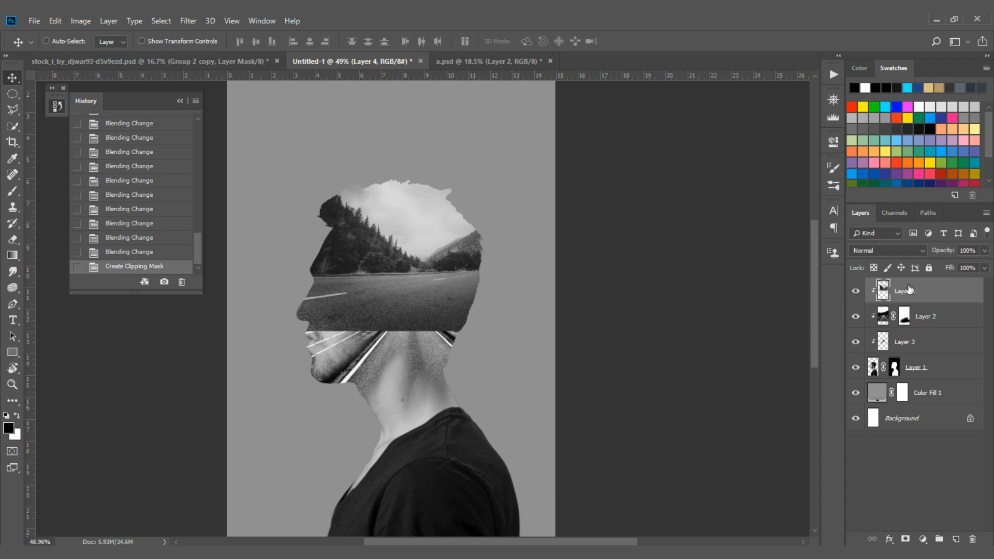
Apply Brightness/Contrast to Layer 4 with brightness 80 and contrast 100.
left_click(73, 22)
mouse_move(94, 55)
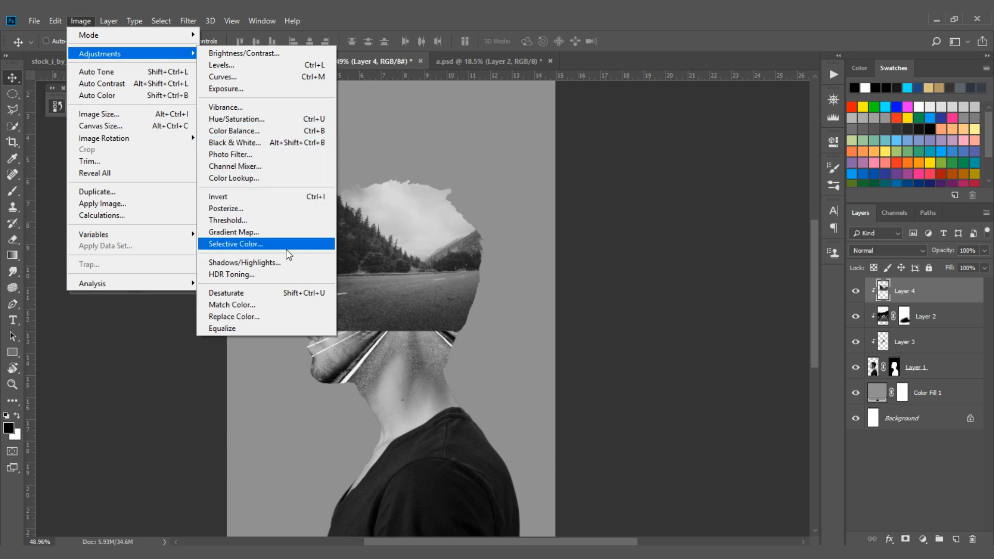
left_click(270, 59)
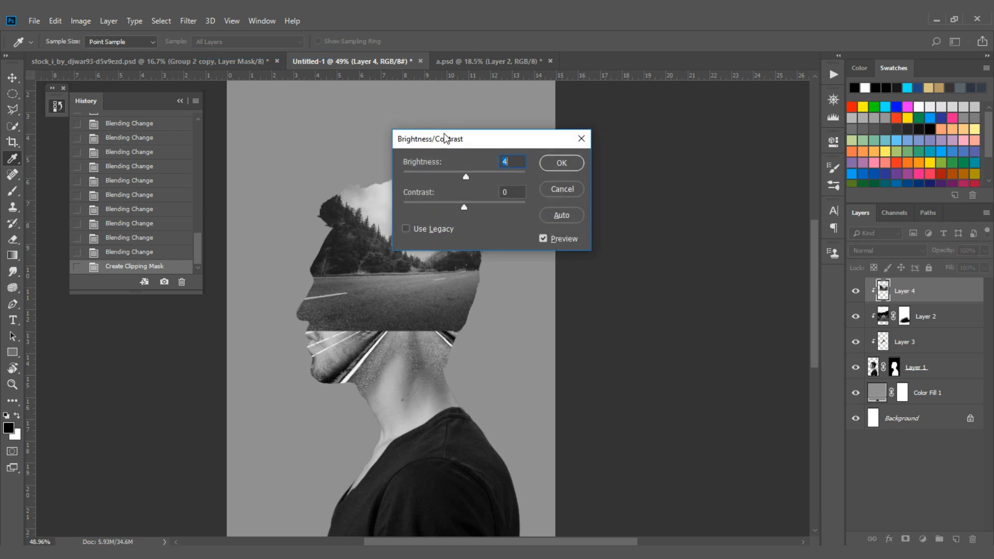
left_click_drag(445, 138, 579, 124)
left_click_drag(599, 194, 630, 191)
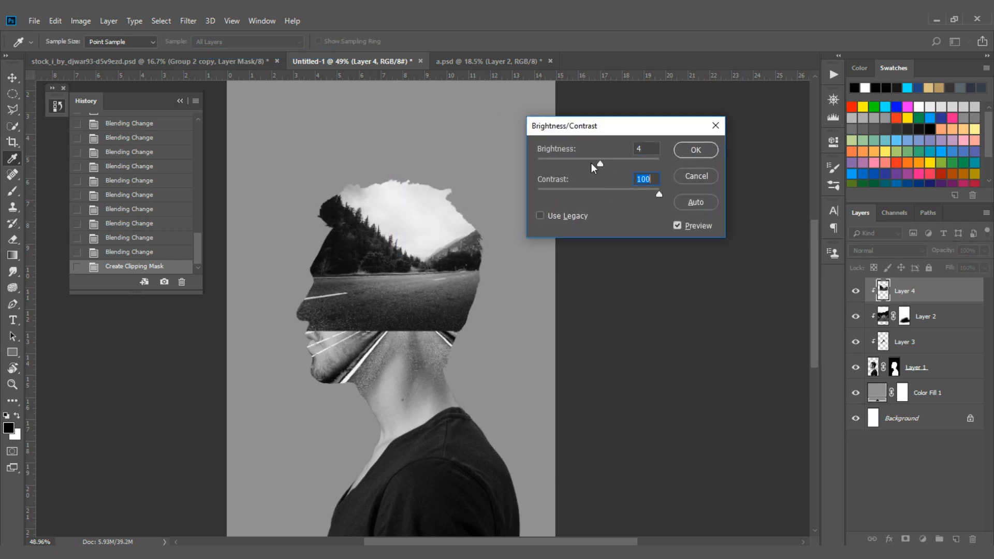
left_click_drag(600, 163, 630, 163)
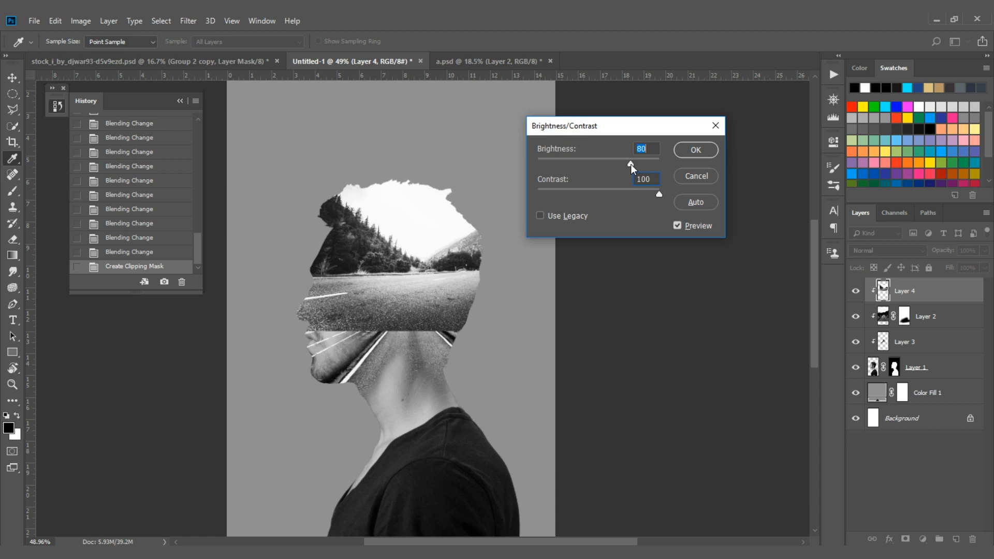
key("alt")
left_click(695, 151)
key("v")
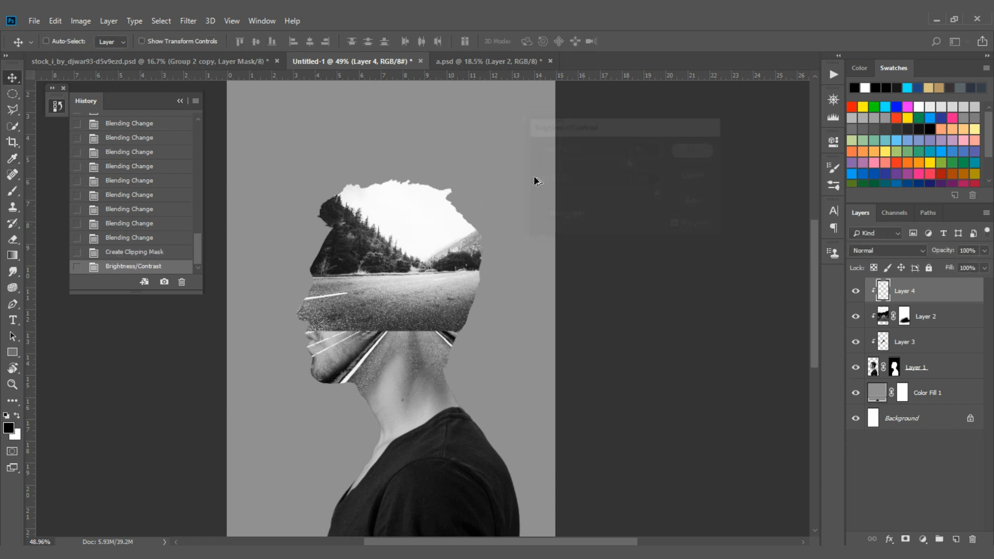
Apply Levels to Layer 4 with the black input at 114 and the midtones at 0.52 to deepen its shadows.
scroll(476, 198, "up", 5)
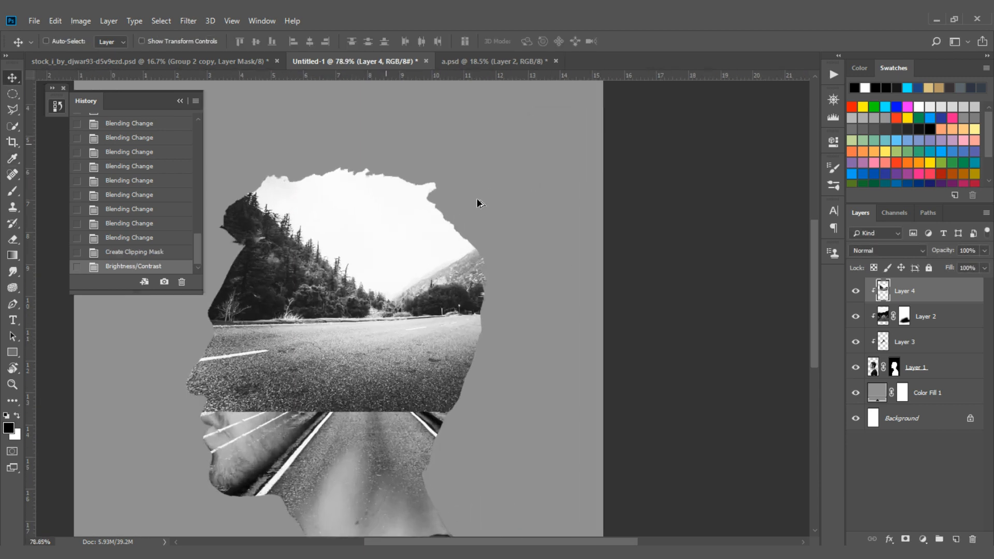
left_click(79, 20)
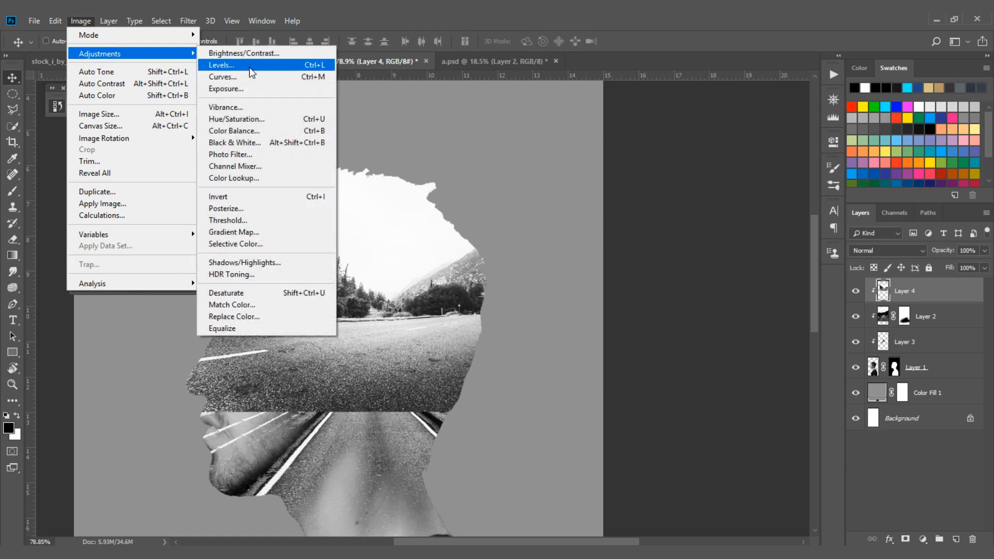
left_click(250, 69)
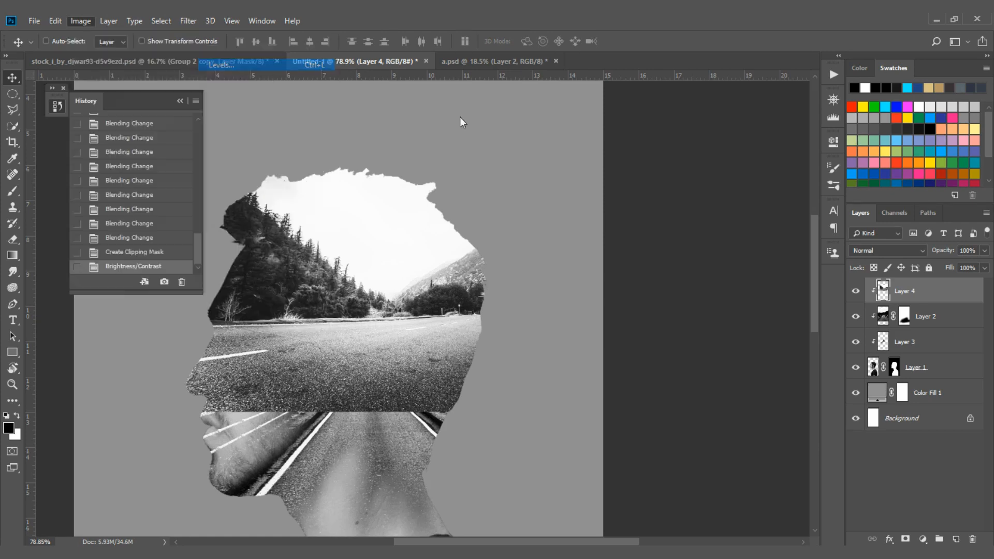
left_click_drag(700, 218, 772, 216)
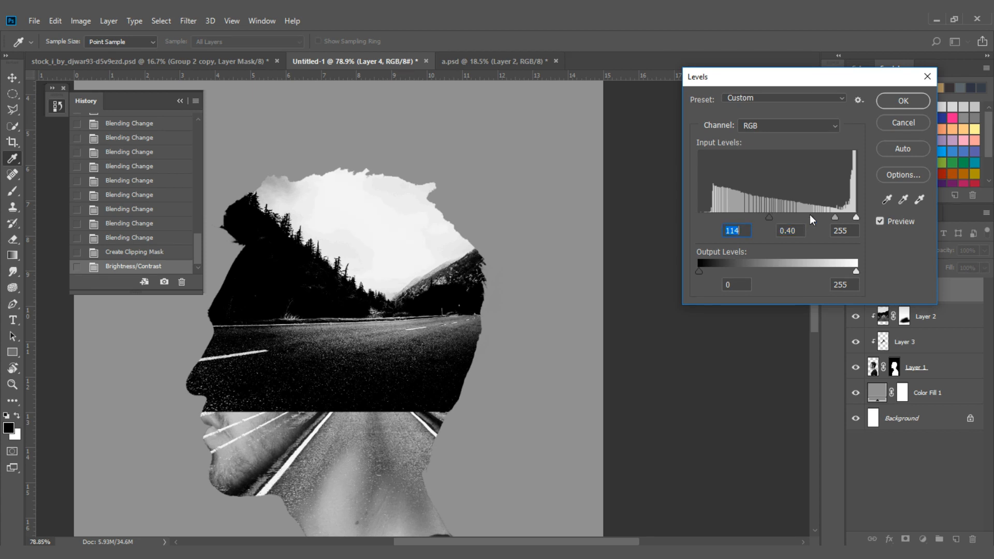
left_click_drag(834, 219, 829, 220)
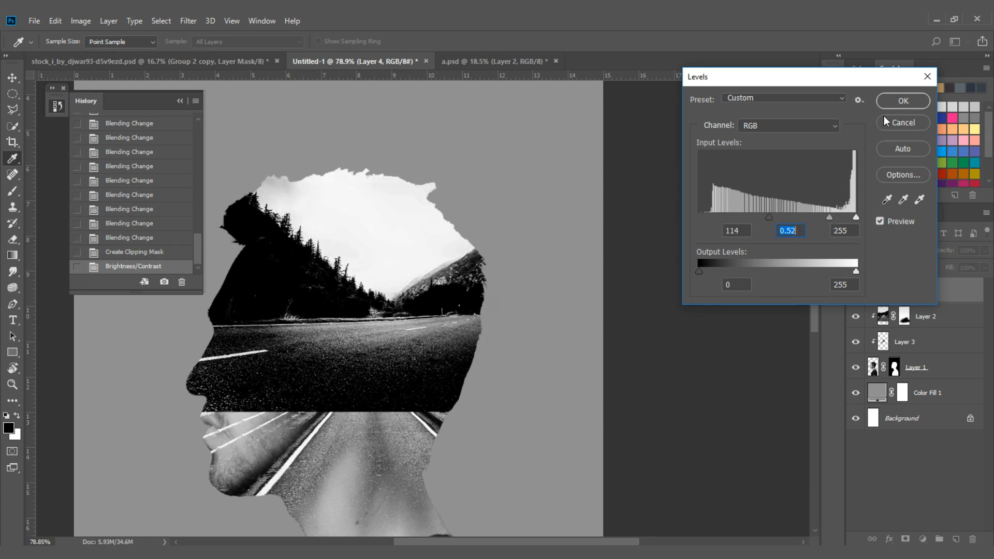
left_click(904, 104)
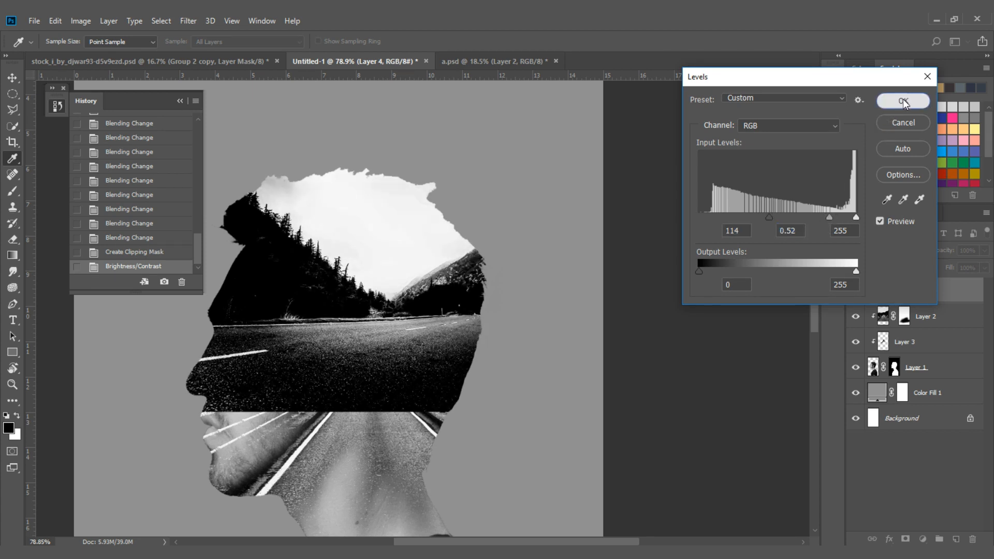
key("v")
Switch Layer 4 to a lightening blend mode so the portrait shows through its black areas.
scroll(508, 324, "down", 5)
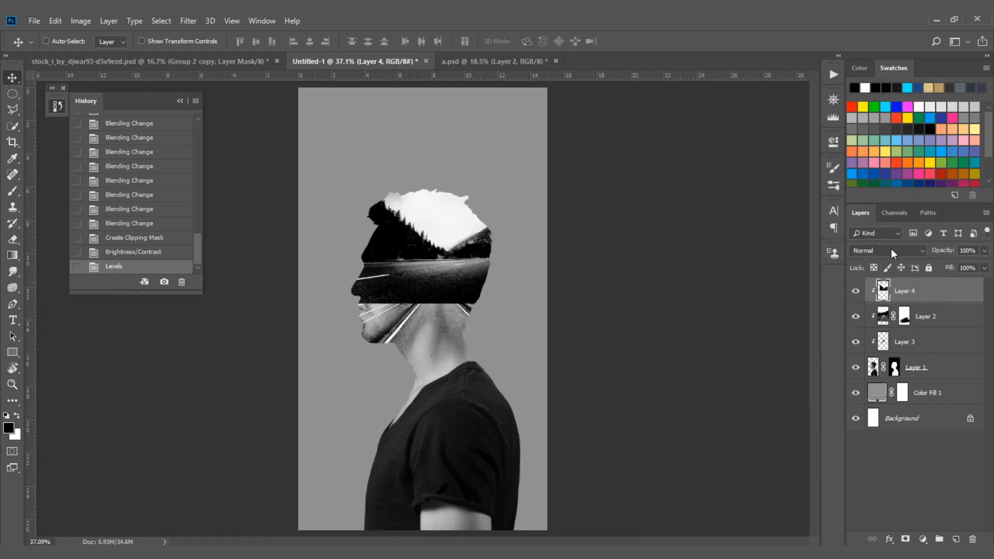
left_click(899, 250)
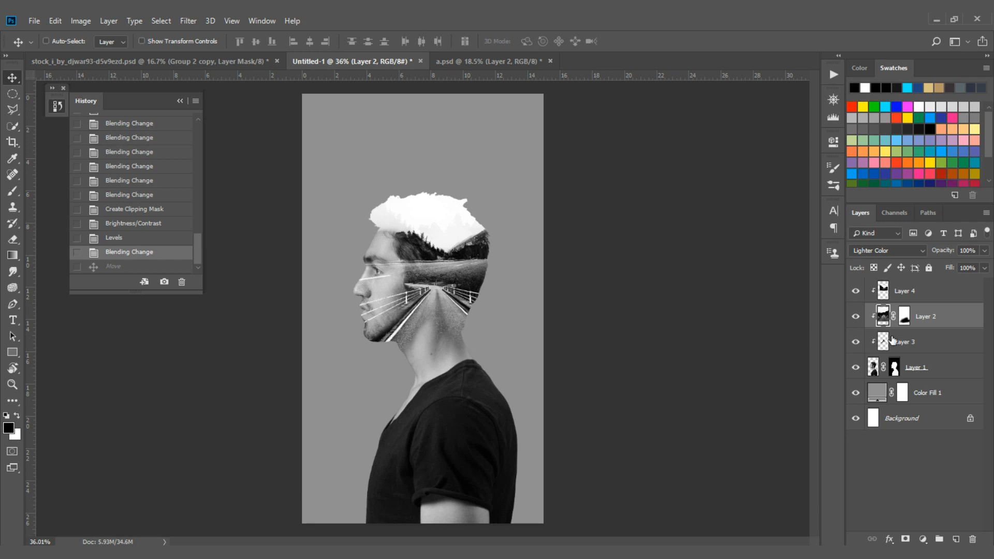
Scale Layer 2 up to about 128% and reposition it so the road and fences sit inside the head.
scroll(445, 291, "up", 1)
key("ctrl")
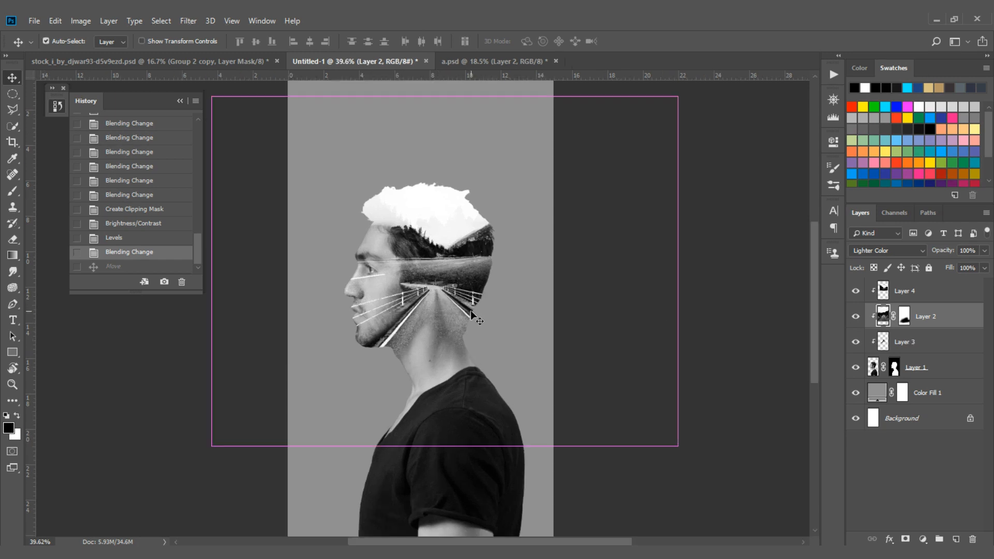
key("ctrl+t")
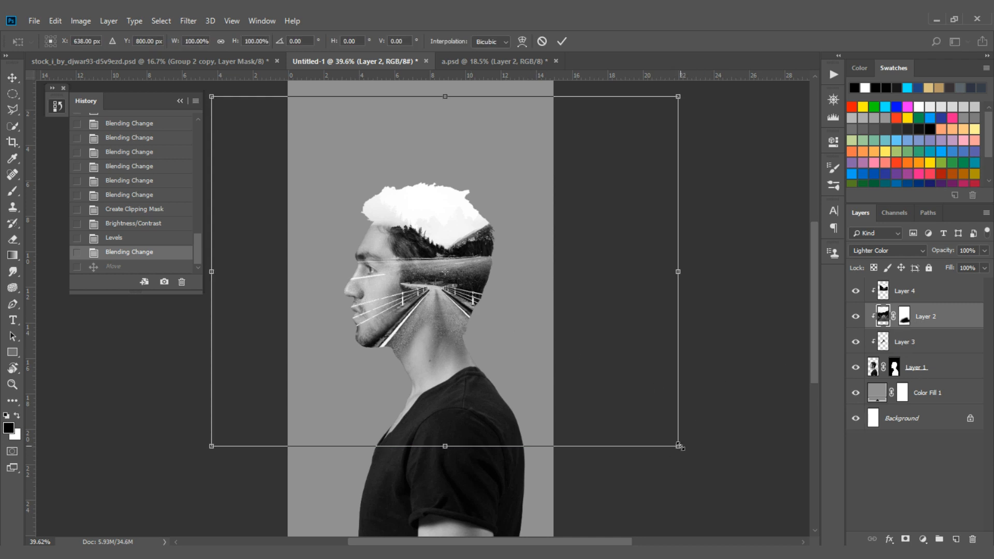
left_click_drag(679, 446, 719, 477)
left_click_drag(569, 376, 546, 362)
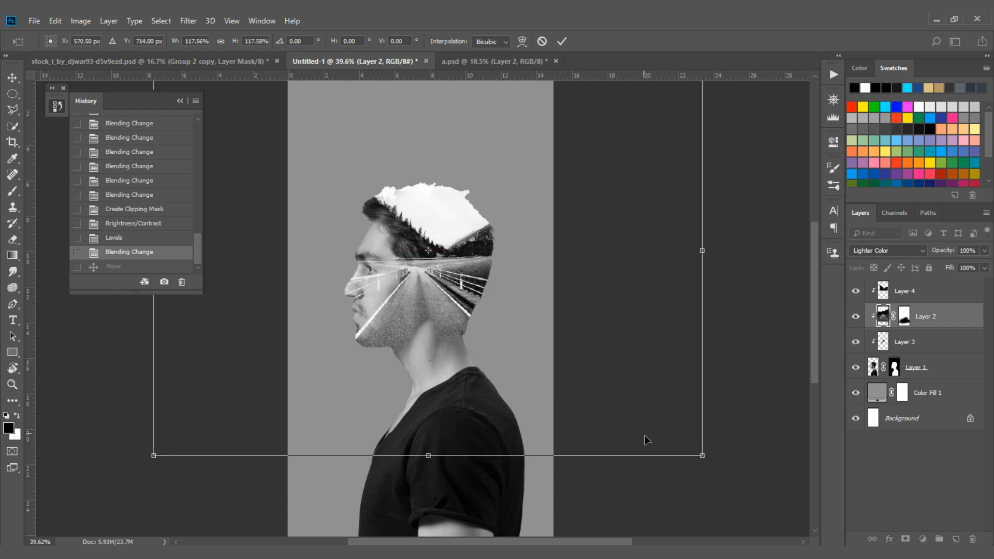
left_click_drag(702, 456, 727, 470)
left_click_drag(593, 381, 622, 382)
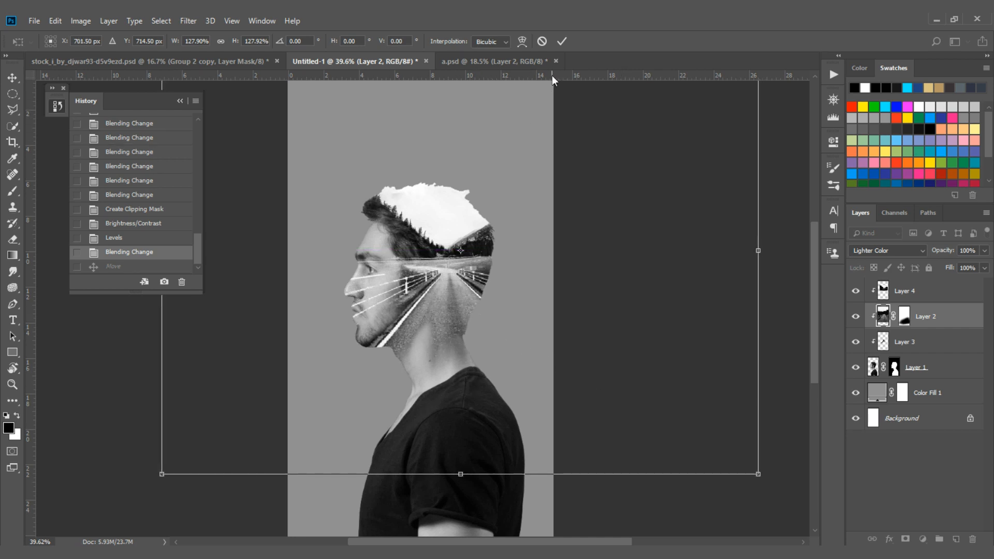
left_click(562, 40)
Nudge Layer 4 slightly up and toward the back of the head.
left_click_drag(492, 167, 678, 248)
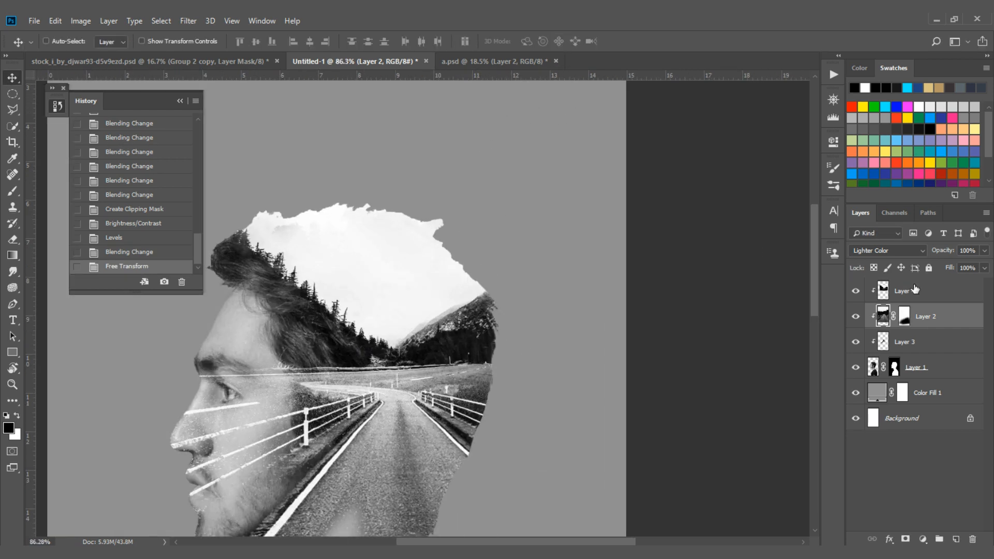
left_click(915, 290)
scroll(536, 254, "down", 2)
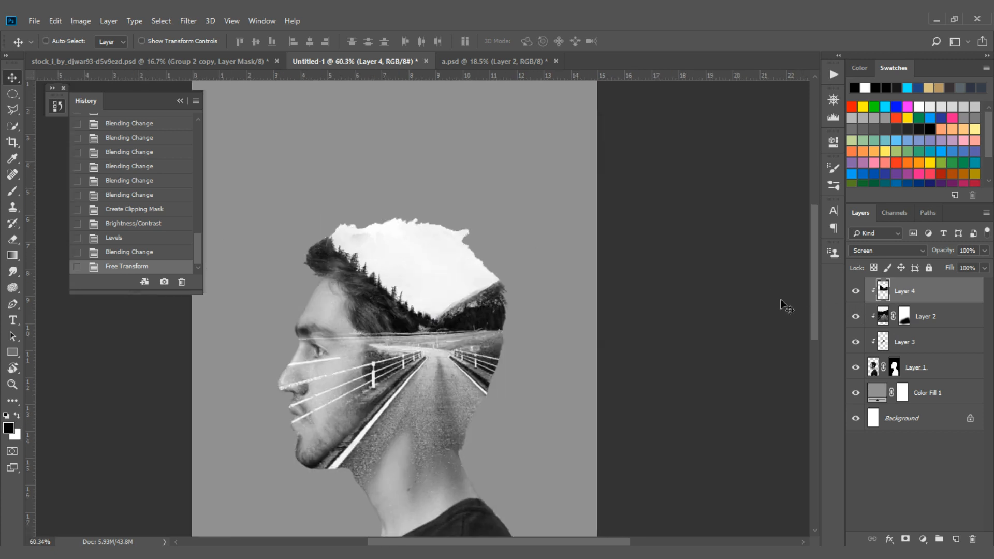
mouse_move(595, 284)
left_mouse_down()
mouse_move(595, 271)
mouse_move(595, 282)
mouse_move(595, 273)
mouse_move(604, 280)
left_mouse_up()
Add a layer mask to Layer 4 and paint black over the lines across the eye and the grassy field behind it.
scroll(432, 321, "up", 4)
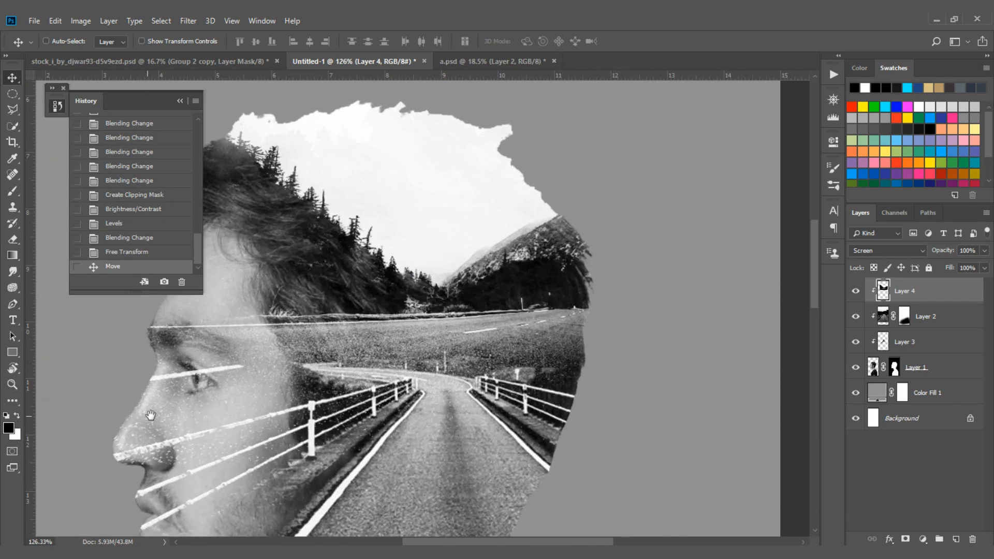
left_click_drag(151, 416, 290, 401)
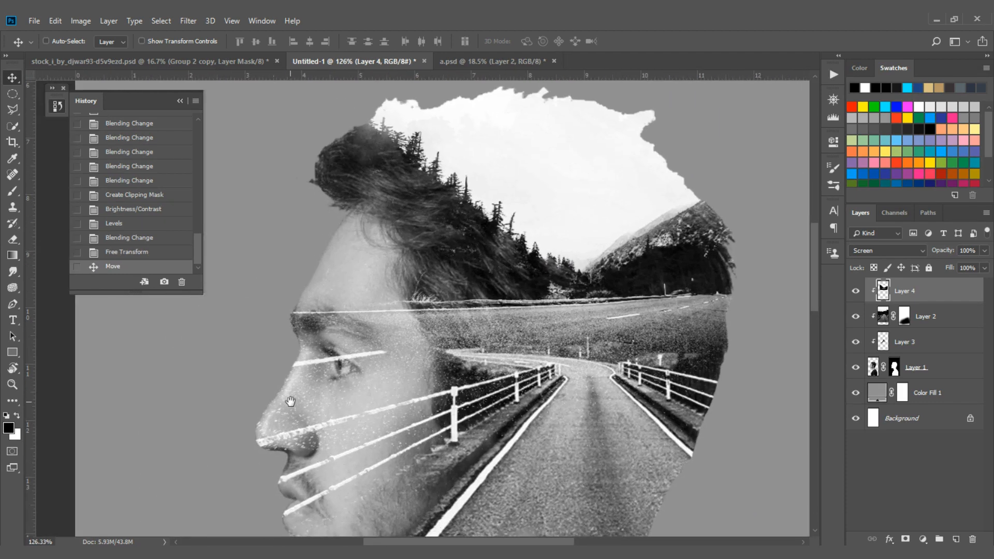
left_click(905, 539)
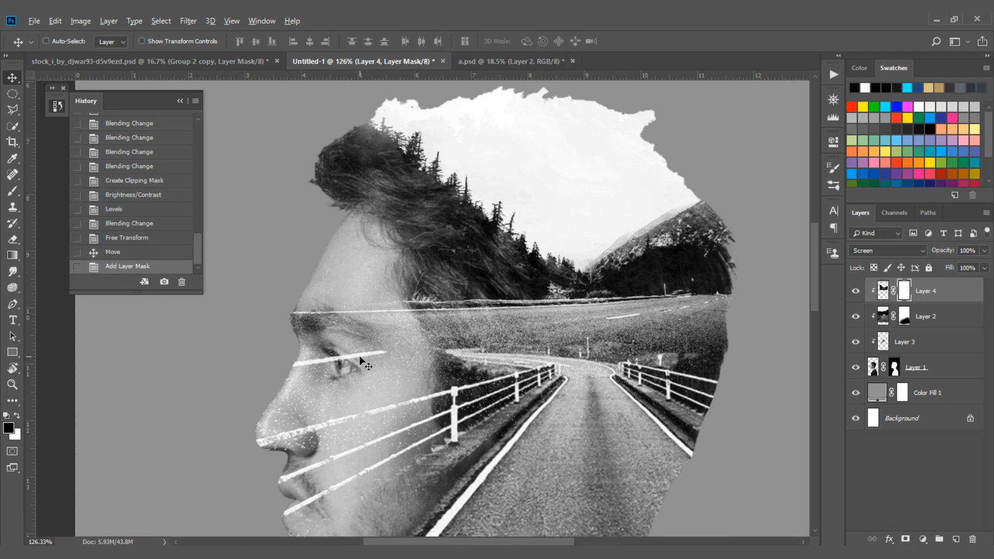
scroll(361, 360, "down", 2)
left_click(12, 190)
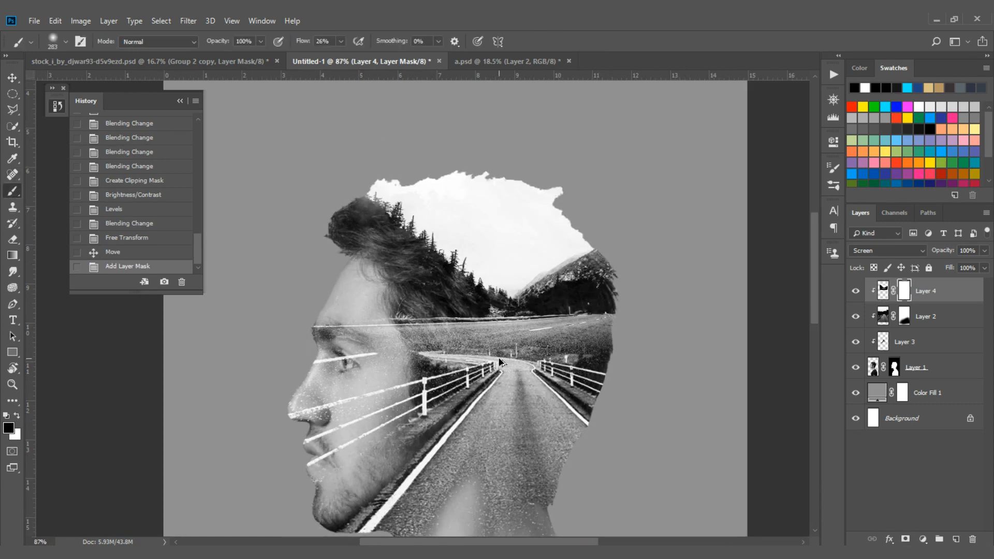
mouse_move(352, 354)
left_mouse_down()
mouse_move(685, 359)
mouse_move(673, 350)
mouse_move(528, 375)
mouse_move(617, 367)
mouse_move(552, 376)
mouse_move(561, 370)
mouse_move(464, 364)
mouse_move(651, 331)
mouse_move(371, 341)
mouse_move(364, 353)
mouse_move(384, 362)
left_mouse_up()
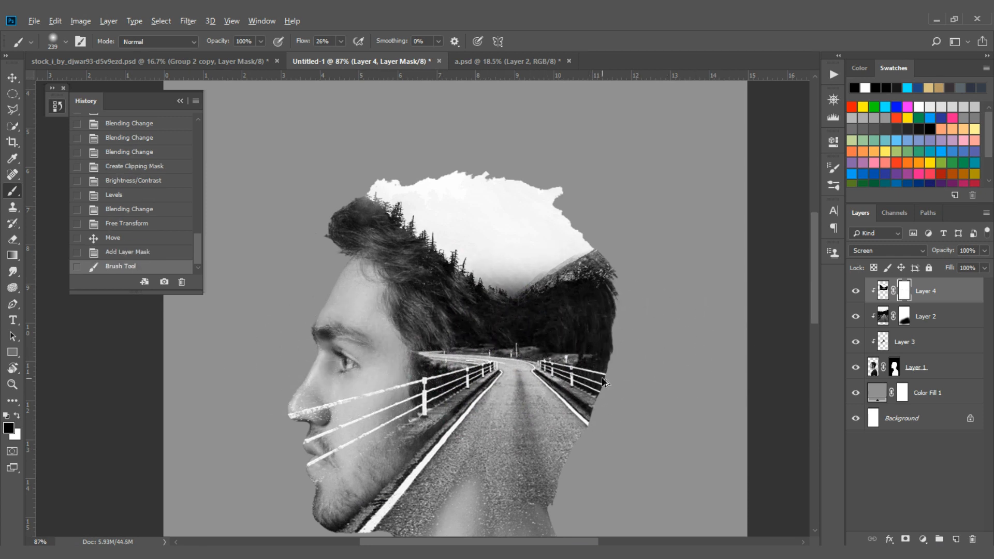
key("ctrl+z")
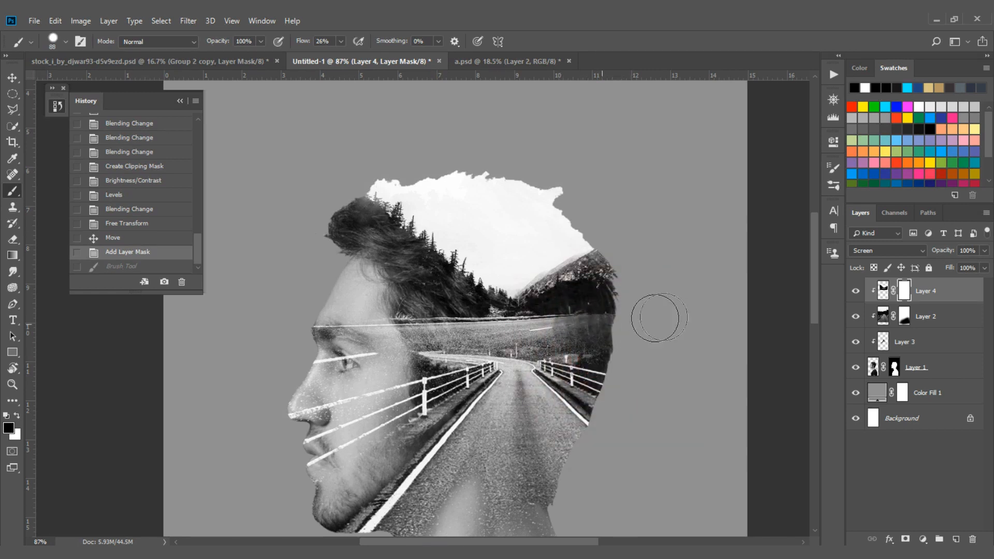
mouse_move(655, 315)
left_mouse_down()
mouse_move(372, 353)
mouse_move(602, 334)
mouse_move(409, 338)
mouse_move(585, 329)
mouse_move(445, 341)
mouse_move(503, 341)
mouse_move(488, 327)
mouse_move(330, 328)
mouse_move(617, 363)
left_mouse_up()
left_click_drag(495, 359, 587, 353)
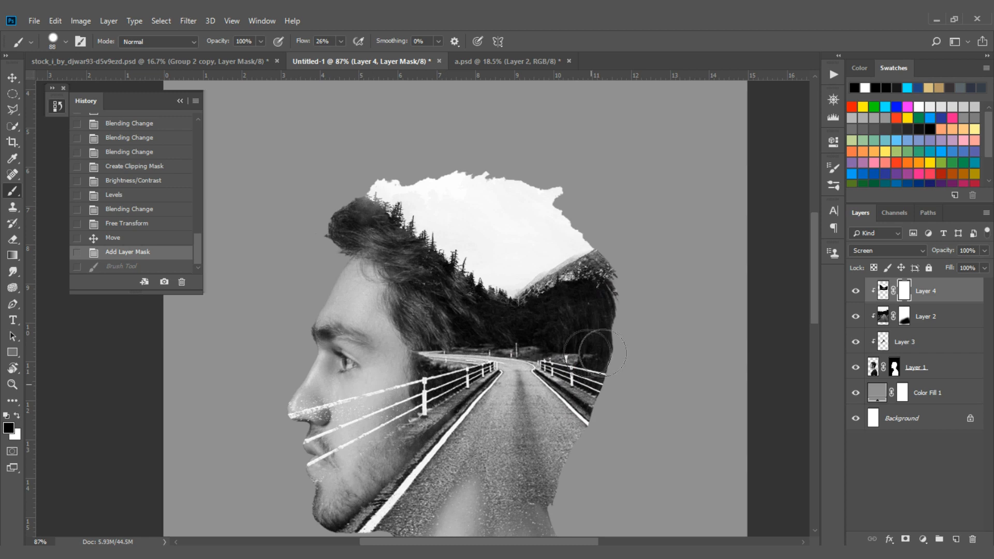
Paint black on Layer 2's mask to hide the white railing lines over the nose and mouth.
scroll(438, 276, "down", 4)
scroll(374, 303, "up", 4)
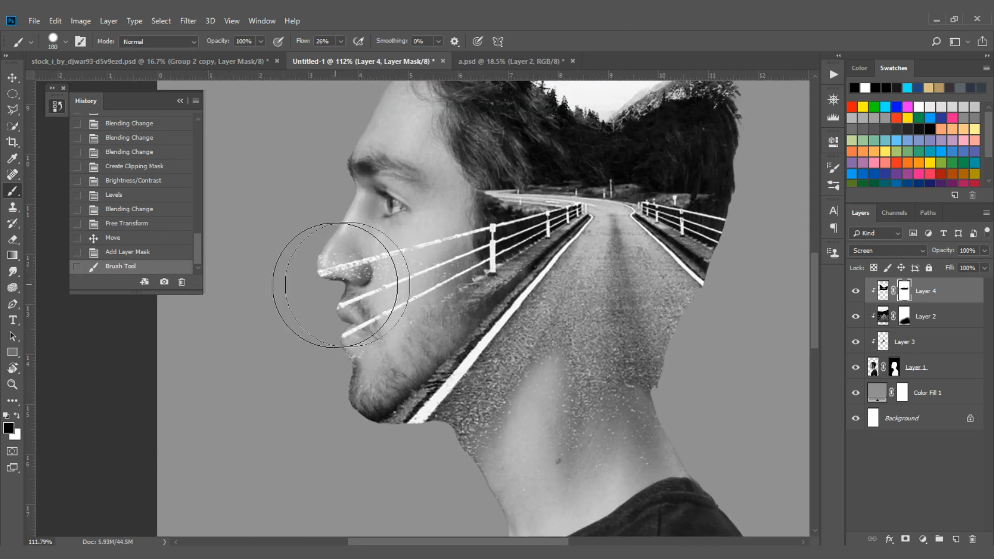
left_click(904, 316)
left_click_drag(361, 288, 366, 292)
left_click_drag(339, 328, 348, 228)
mouse_move(333, 285)
left_mouse_down()
mouse_move(320, 321)
mouse_move(425, 266)
mouse_move(367, 261)
mouse_move(361, 234)
mouse_move(299, 252)
left_mouse_up()
Refine Layer 2's mask around the cheek railings by alternately restoring and hiding areas, and touch up Layer 4's mask.
key("x")
left_click_drag(467, 283, 398, 297)
key("x")
left_click_drag(381, 255, 353, 258)
key("x")
mouse_move(348, 259)
left_mouse_down()
mouse_move(331, 272)
mouse_move(359, 293)
mouse_move(371, 267)
mouse_move(302, 274)
mouse_move(339, 279)
mouse_move(328, 280)
mouse_move(324, 302)
left_mouse_up()
key("x")
left_click(904, 291)
left_click_drag(496, 261, 473, 260)
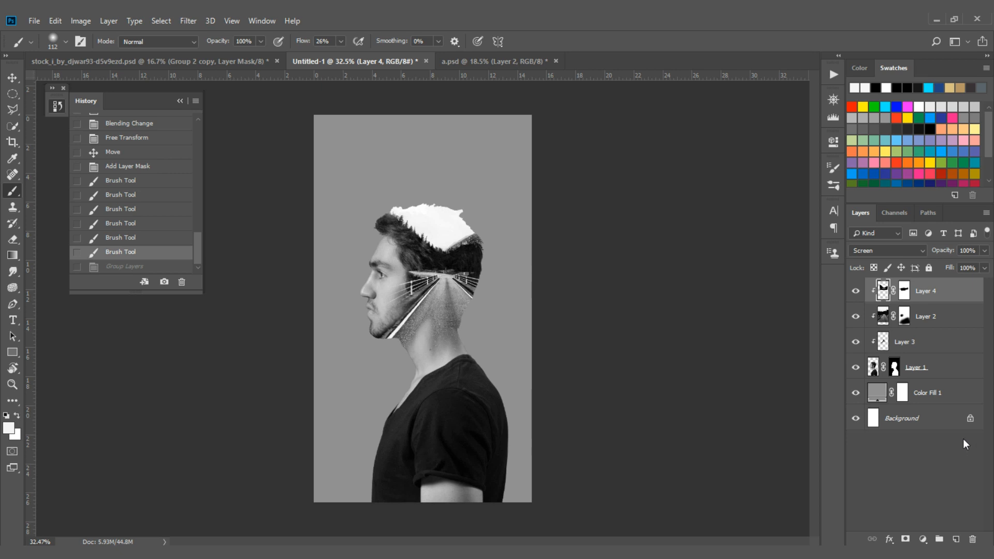
Group the portrait layer with its three clipped layers and duplicate the group.
left_click(947, 376, "shift")
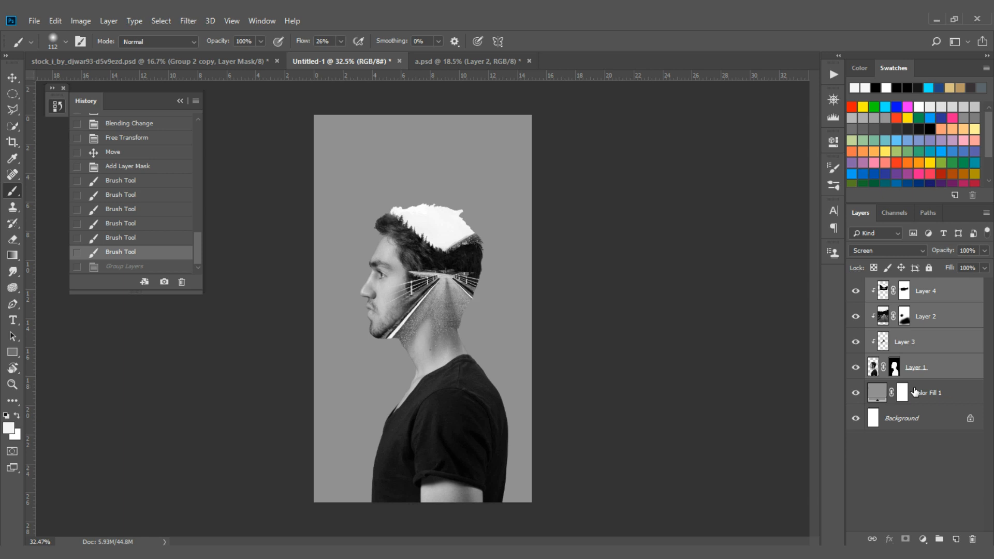
key("ctrl+g")
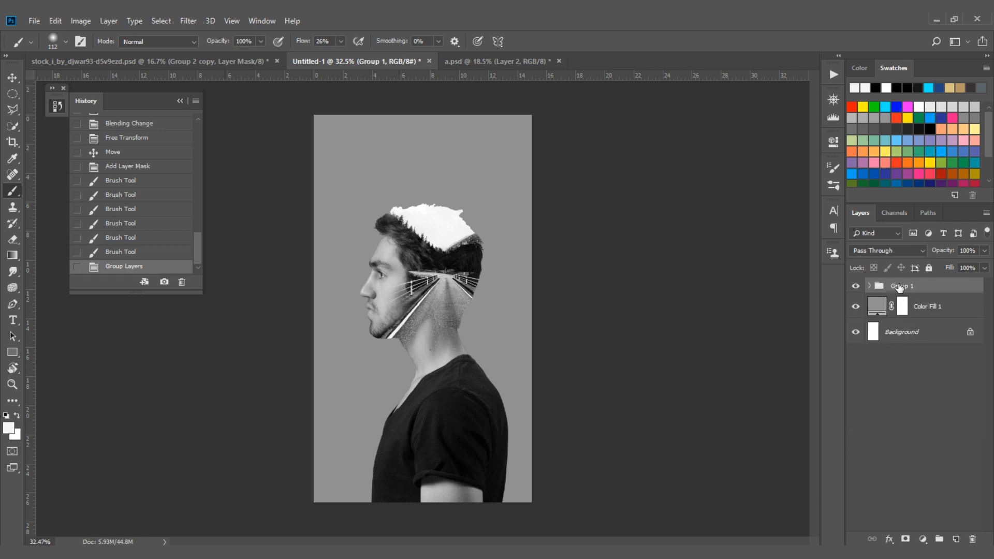
key("ctrl+j")
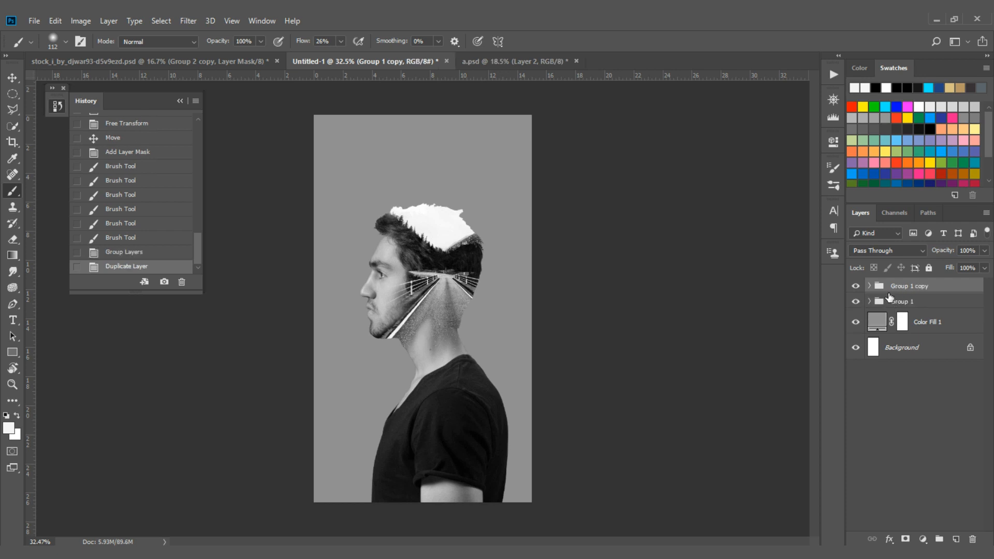
Merge the duplicated group into a single layer and hide the original Group 1.
scroll(519, 270, "up", 2)
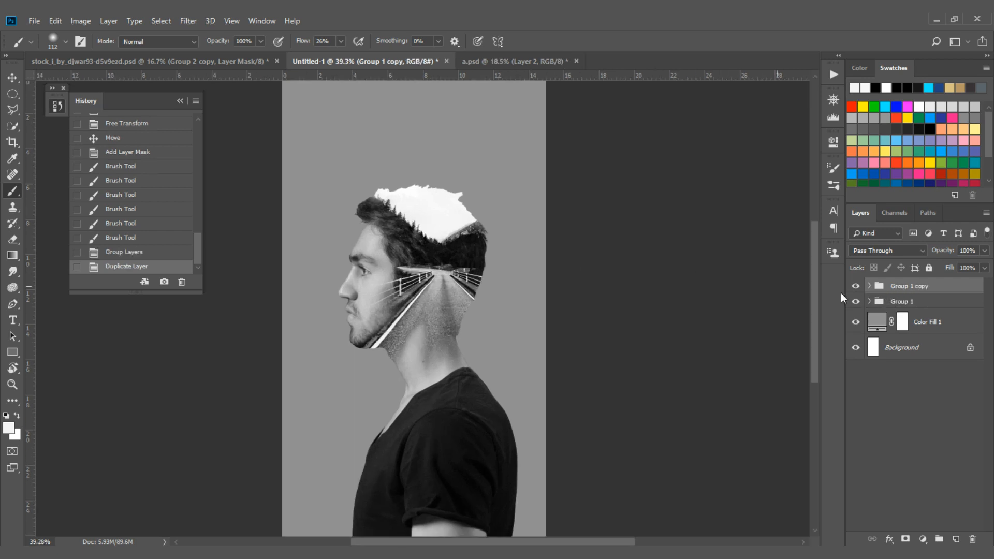
right_click(935, 291)
left_click(887, 450)
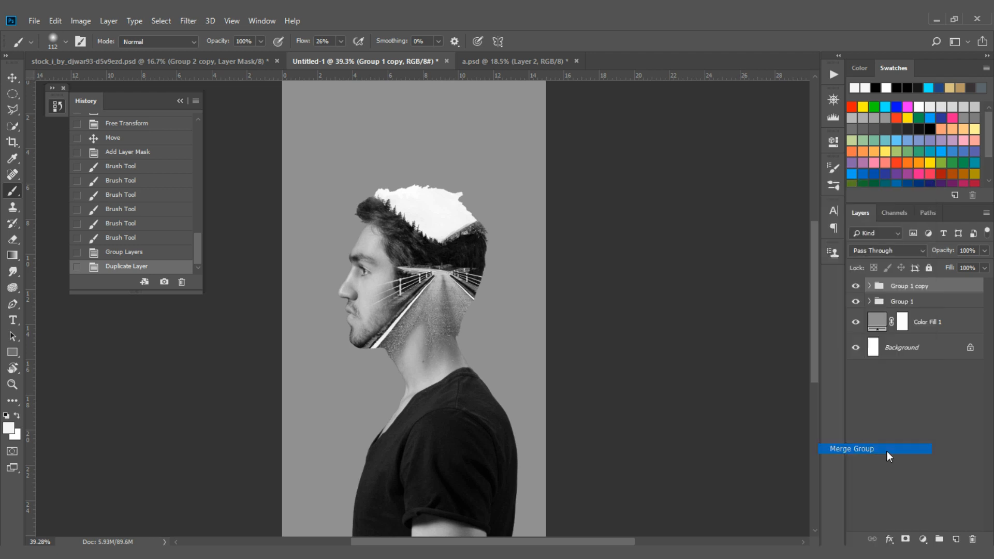
scroll(517, 232, "up", 6)
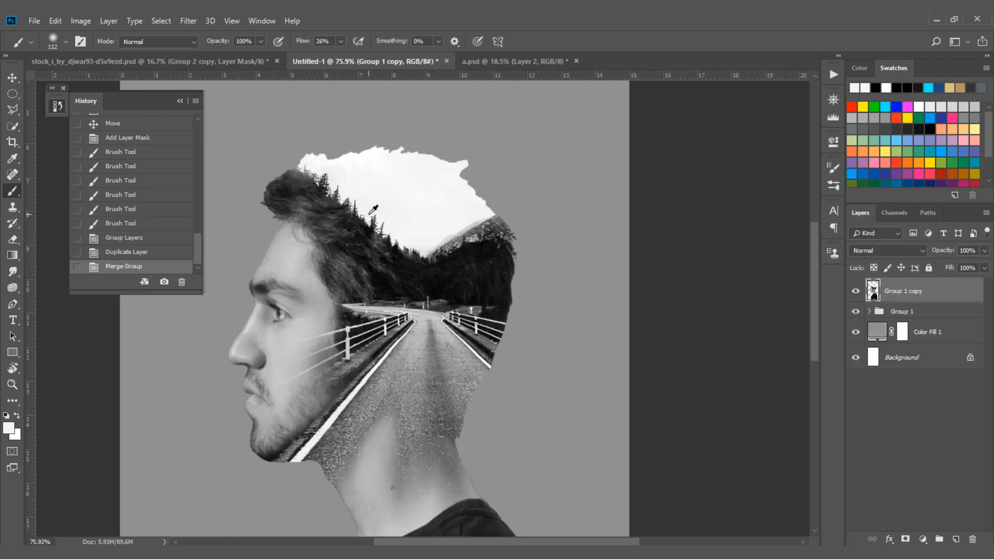
scroll(373, 210, "up", 2)
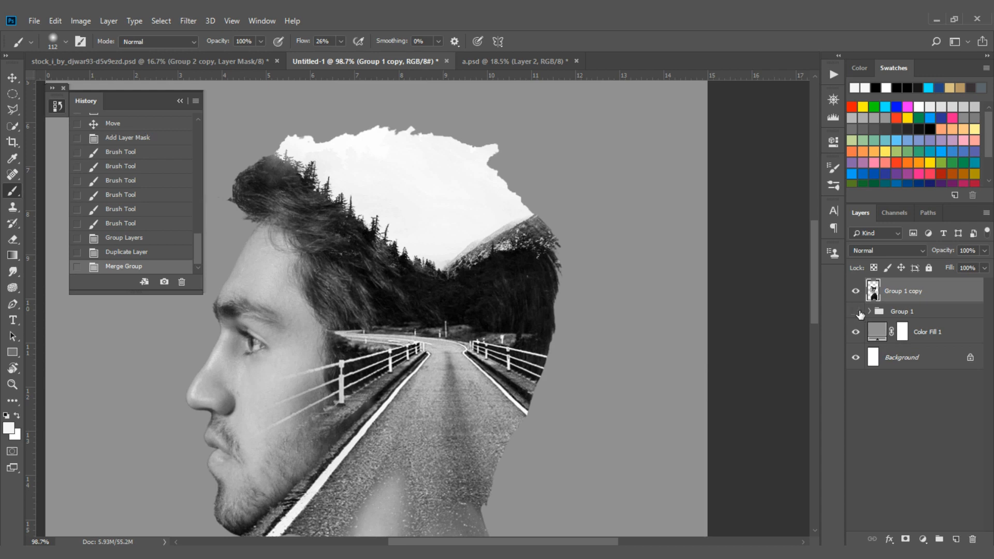
scroll(446, 248, "down", 10)
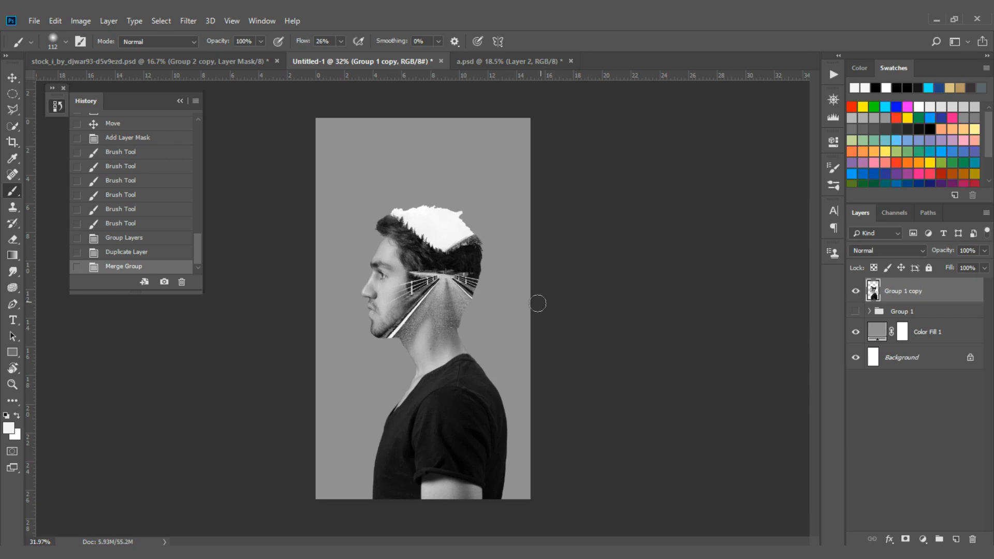
Select the white sky in the head with Color Range, sampling the sky colour at a fuzziness of 110.
scroll(538, 303, "up", 1)
left_click(161, 21)
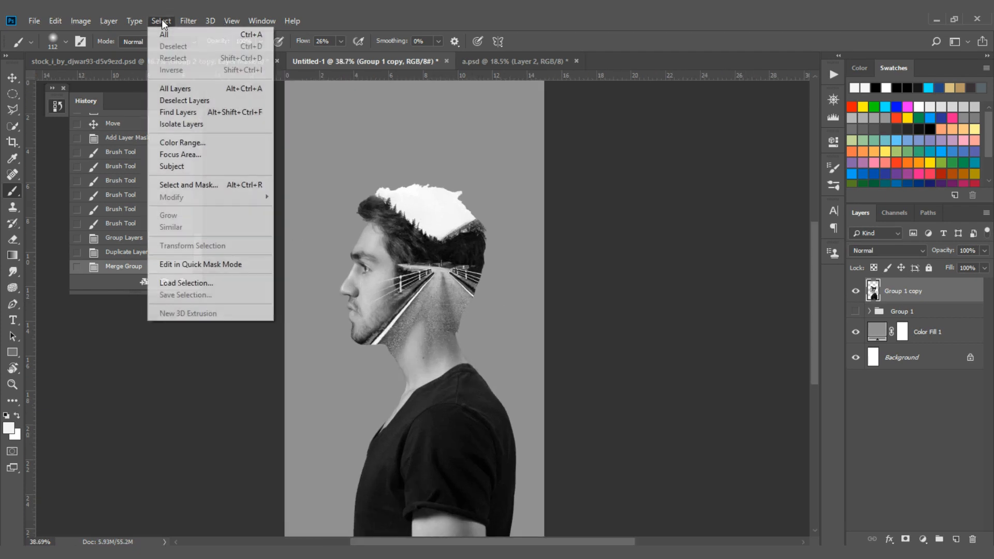
left_click(194, 147)
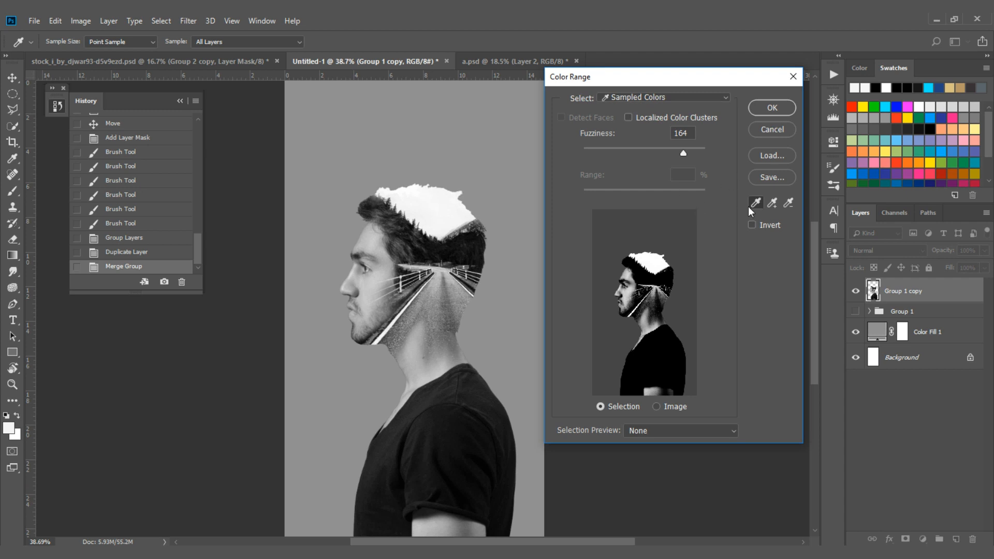
left_click(754, 204)
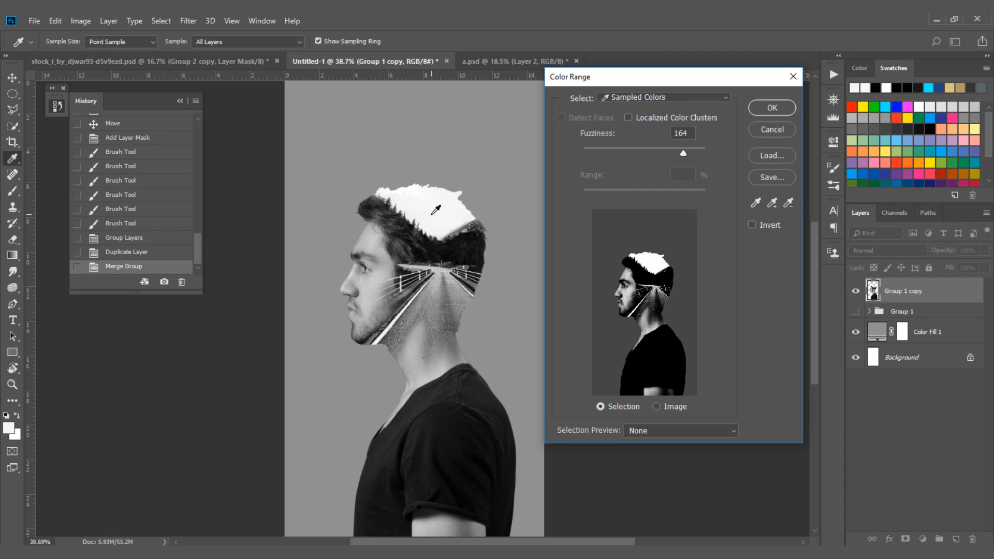
left_click(436, 210)
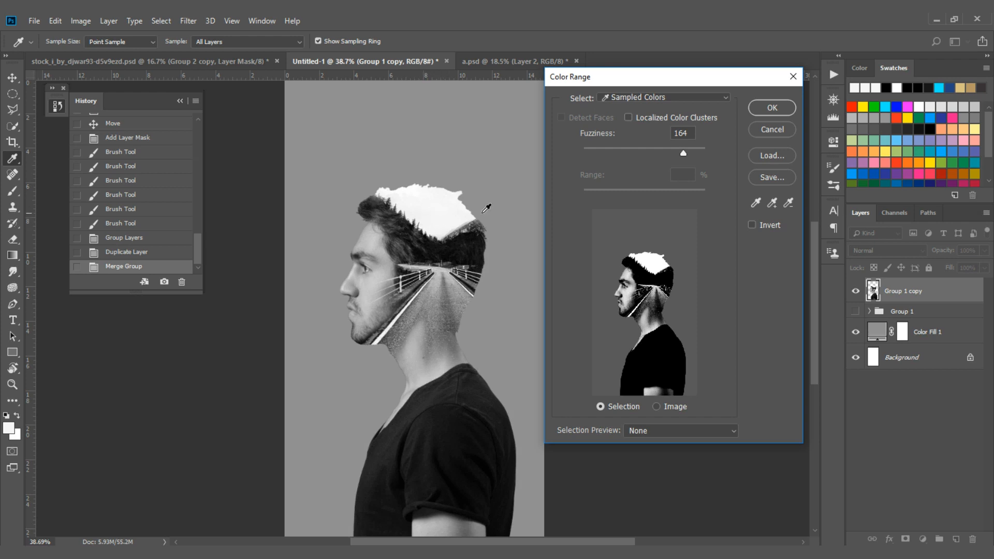
left_click_drag(687, 148, 656, 154)
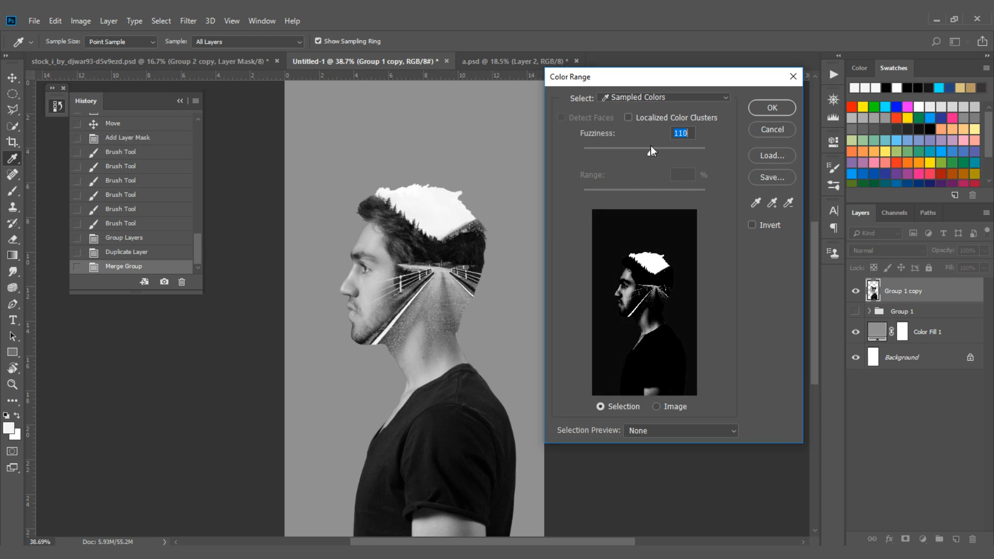
left_click(760, 110)
key("b")
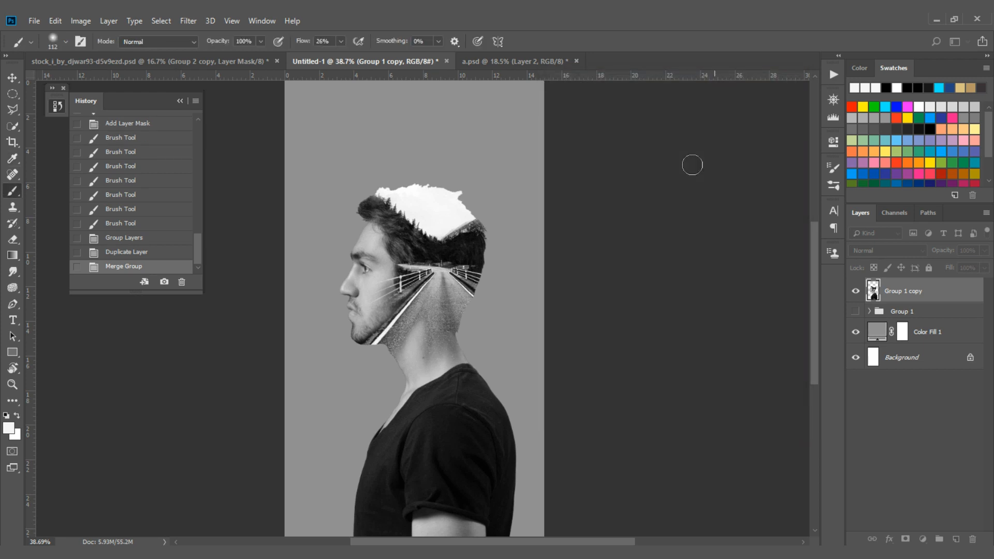
Add a layer mask from the selection to the merged copy and invert it so the bright areas are hidden.
scroll(570, 300, "down", 1)
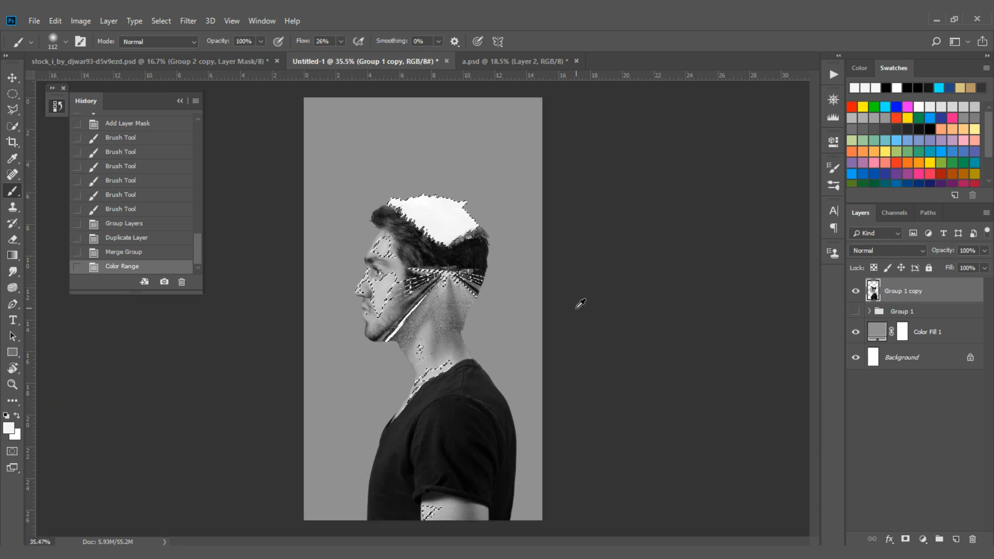
left_click(907, 540)
scroll(781, 416, "up", 4)
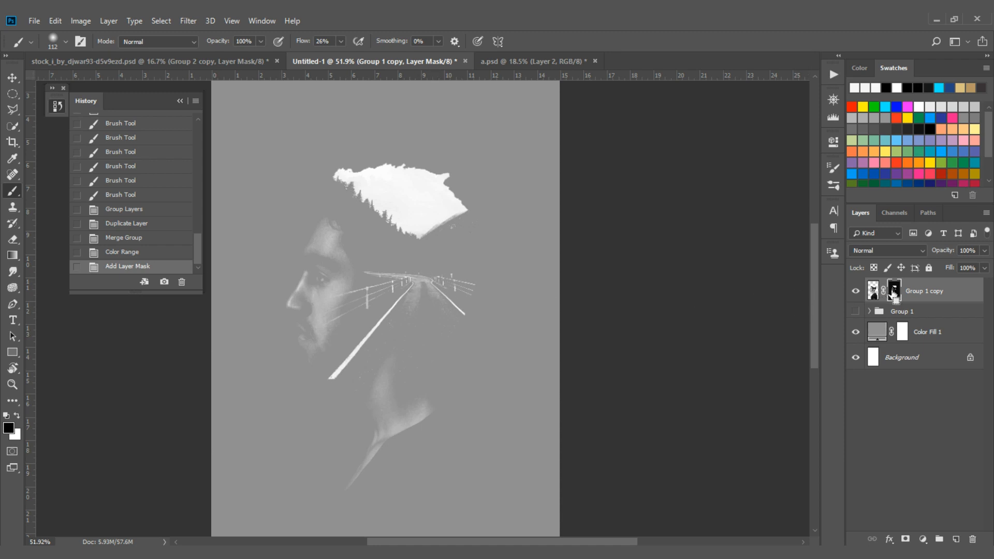
key("ctrl+i")
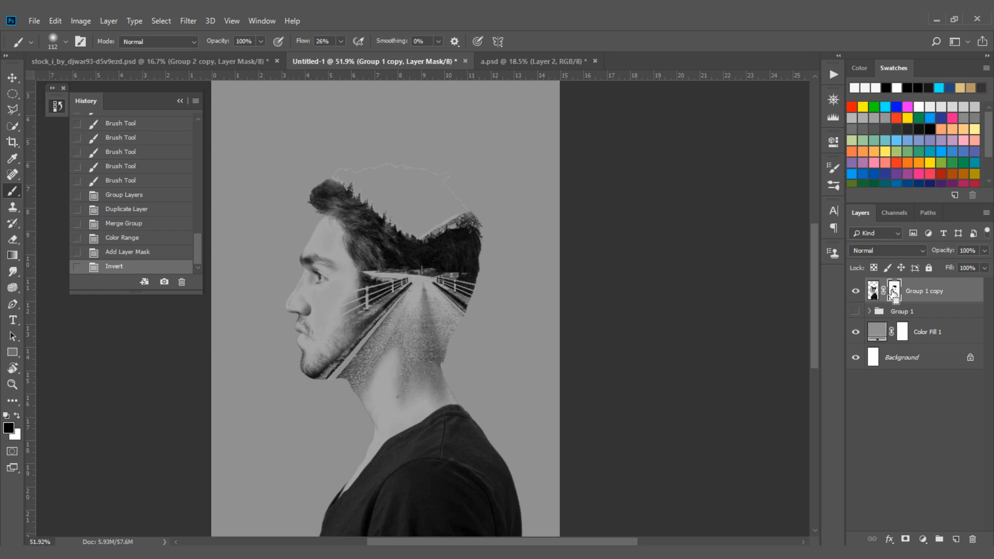
Paint black on the merged copy's mask with a hard brush at 100% flow to erase the leftover sky outline above the trees.
scroll(370, 124, "up", 10)
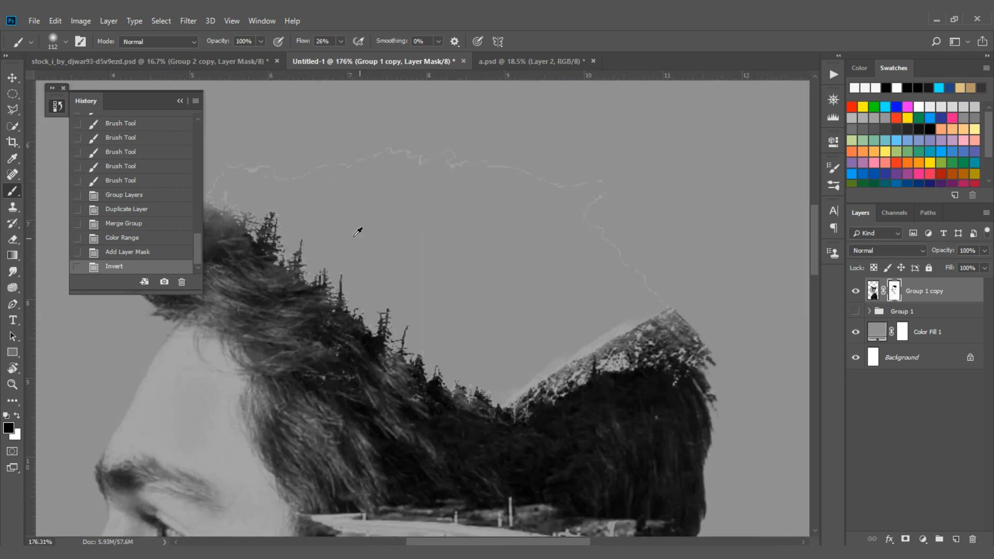
scroll(372, 162, "up", 4)
left_click_drag(420, 193, 339, 195)
left_click_drag(605, 261, 282, 244)
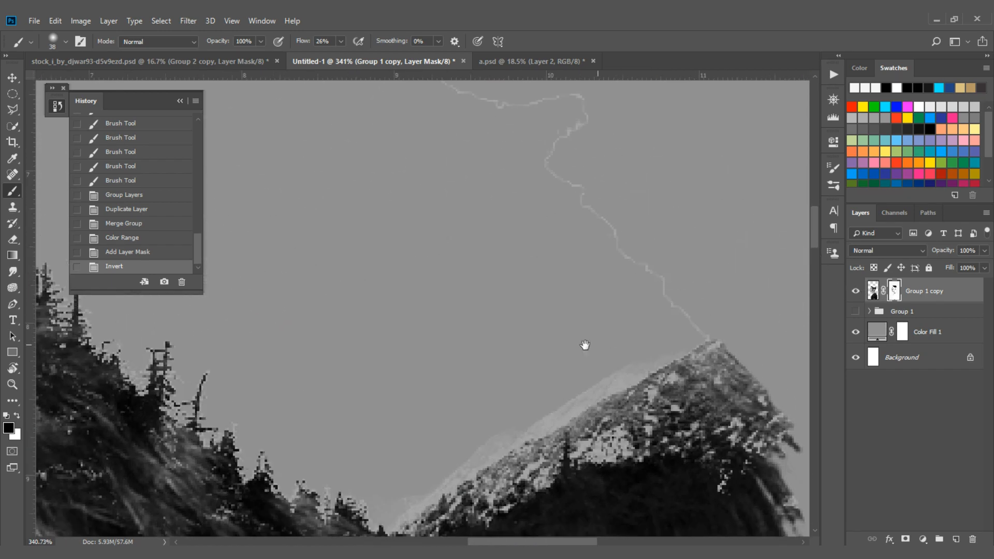
left_click_drag(585, 345, 771, 363)
left_click_drag(443, 305, 675, 414)
left_click_drag(363, 282, 414, 325)
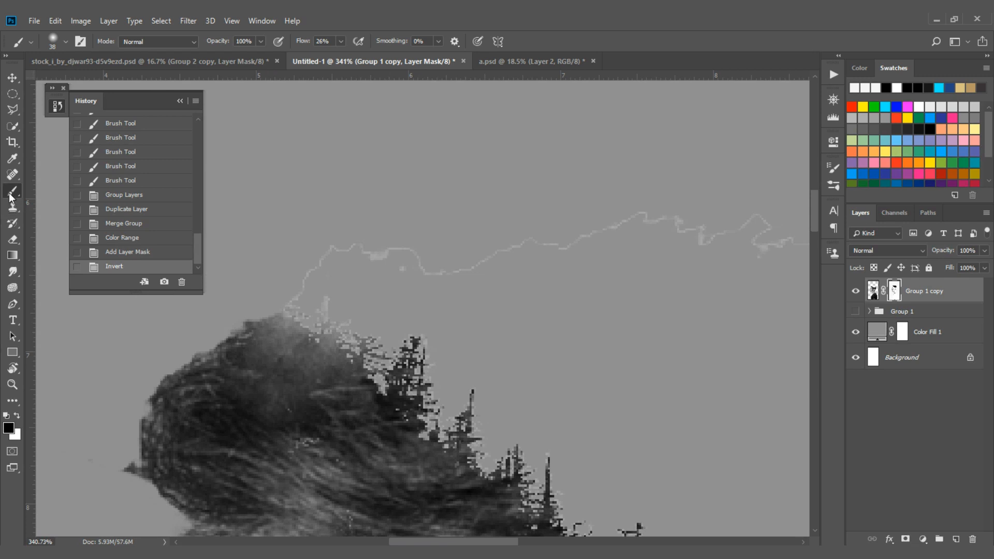
left_click(8, 428)
left_click(421, 280)
left_click(712, 117)
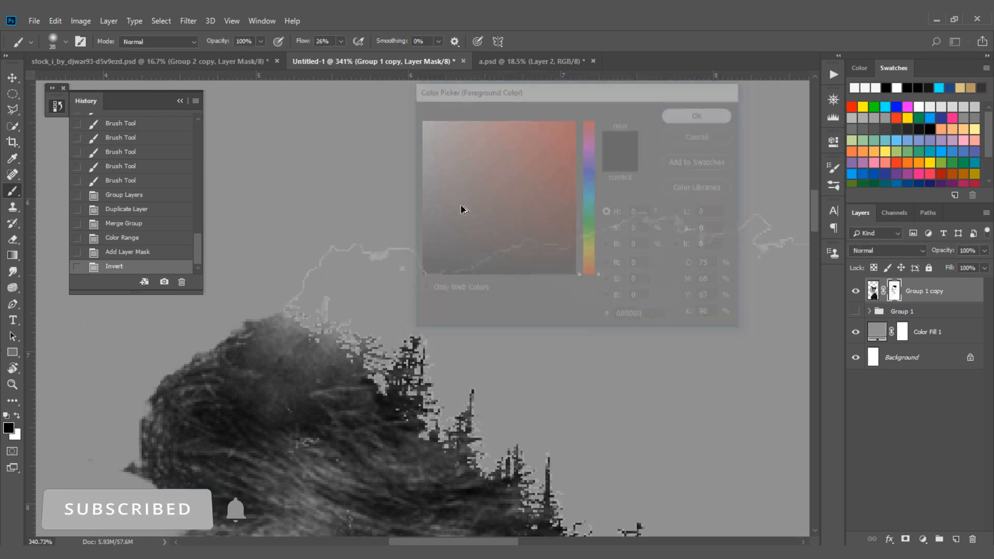
right_click(433, 212, "alt")
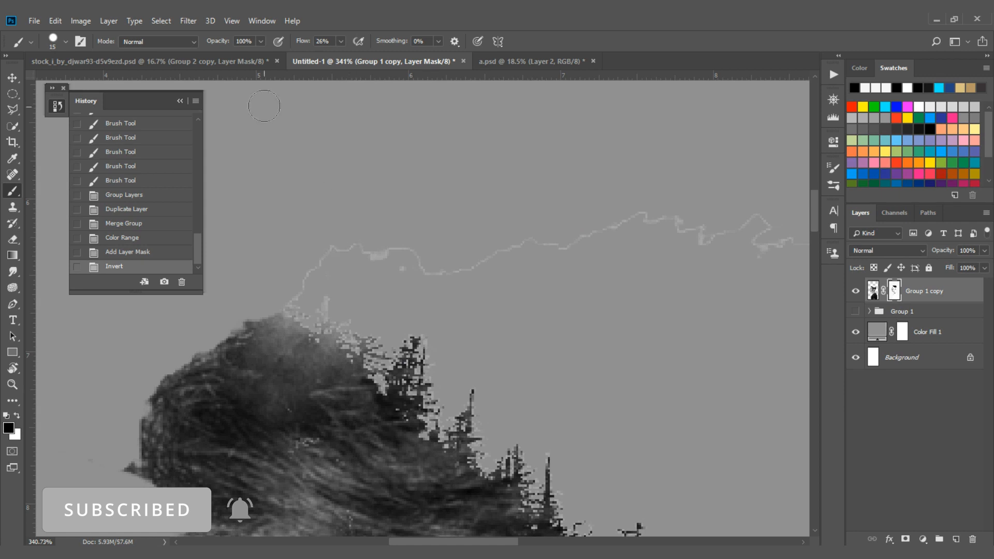
right_click(348, 210, "alt")
mouse_move(306, 274)
left_mouse_down()
mouse_move(318, 248)
mouse_move(446, 259)
mouse_move(772, 207)
mouse_move(770, 222)
left_mouse_up()
mouse_move(766, 249)
left_mouse_down()
mouse_move(424, 180)
mouse_move(580, 186)
mouse_move(697, 293)
left_mouse_up()
Mask out the remaining outline and the pale fringe along the mountain ridge down to the valley with the black brush.
left_click_drag(725, 334, 492, 183)
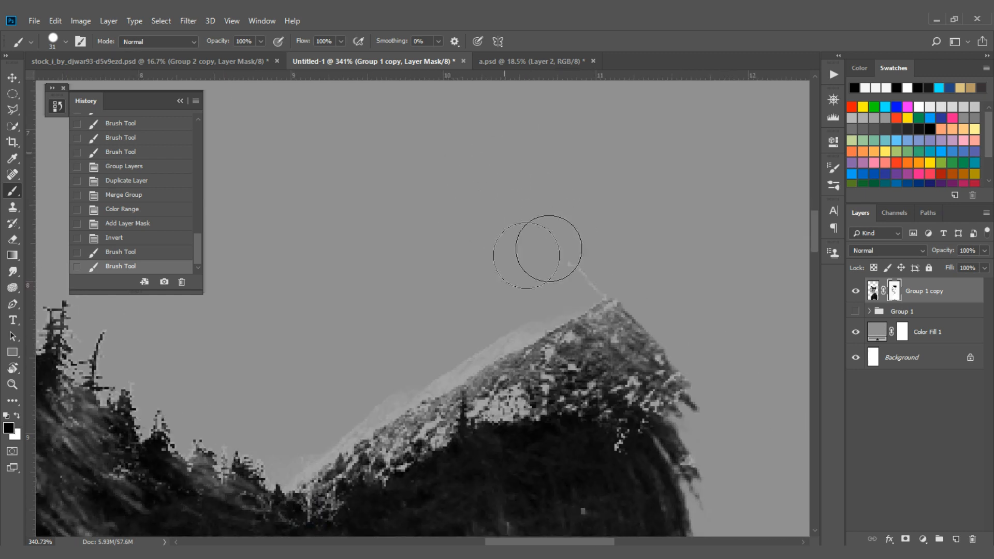
mouse_move(531, 289)
left_mouse_down()
mouse_move(309, 417)
mouse_move(598, 257)
mouse_move(519, 309)
mouse_move(352, 388)
mouse_move(325, 414)
mouse_move(447, 356)
mouse_move(612, 255)
left_mouse_up()
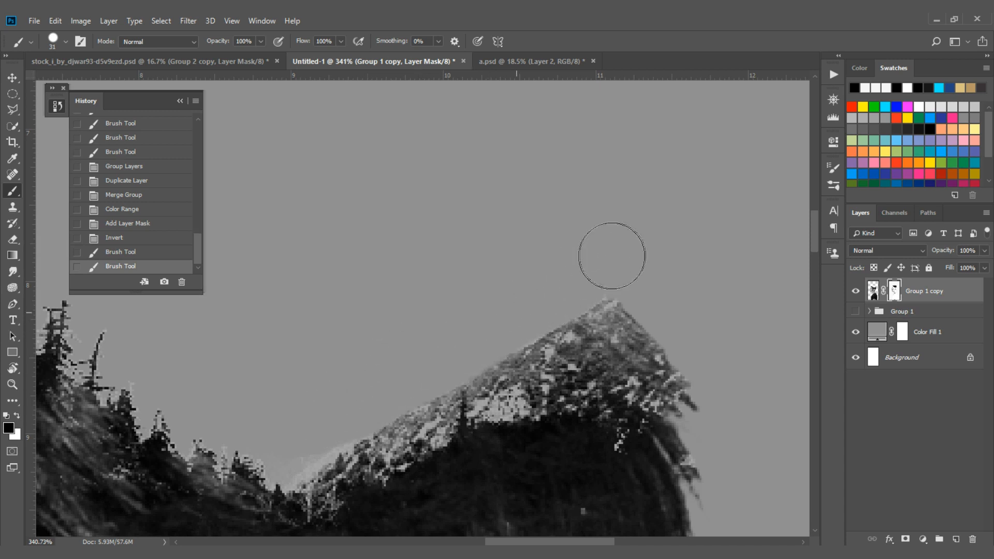
left_click_drag(533, 315, 625, 200)
left_click_drag(505, 259, 462, 283)
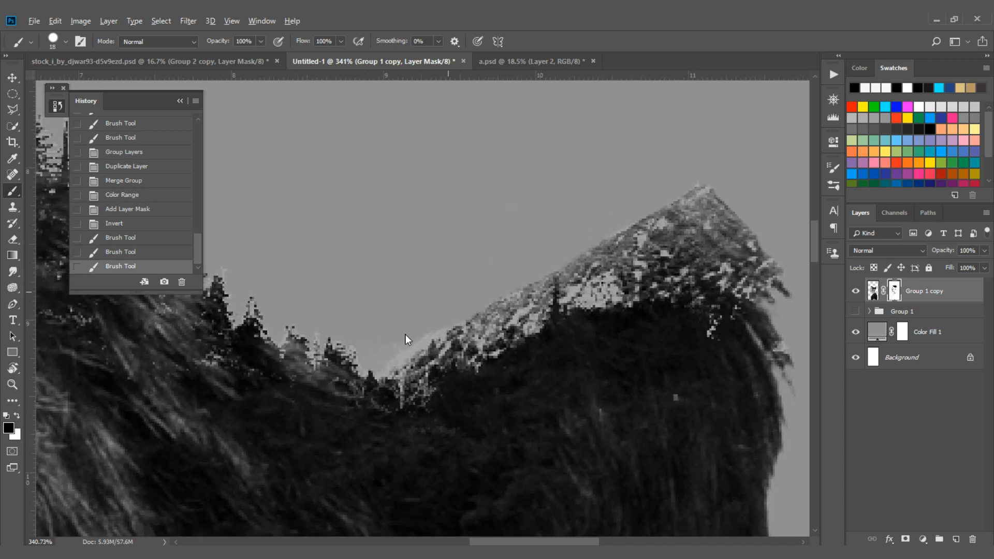
mouse_move(406, 341)
left_mouse_down()
mouse_move(385, 354)
mouse_move(461, 294)
mouse_move(391, 346)
left_mouse_up()
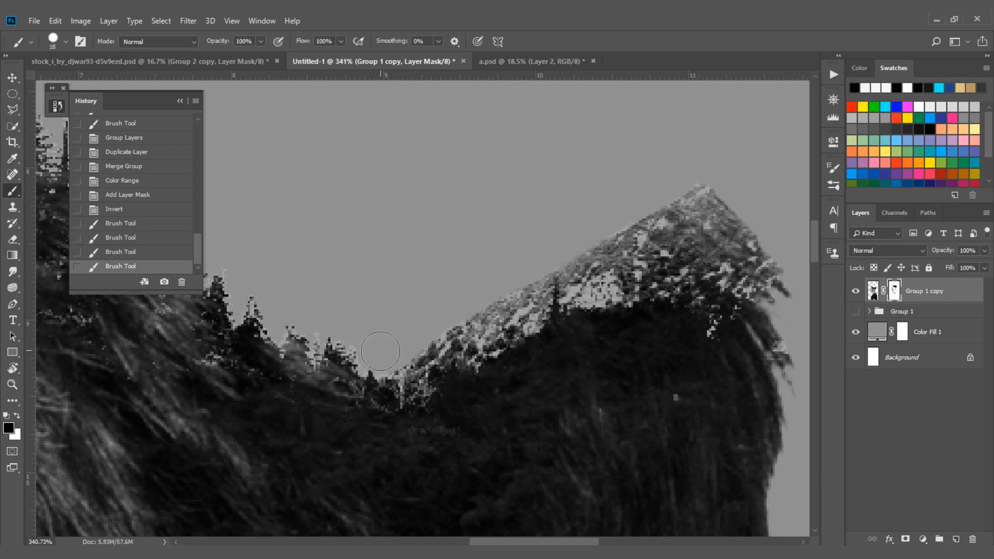
scroll(428, 293, "down", 5)
scroll(436, 282, "down", 4)
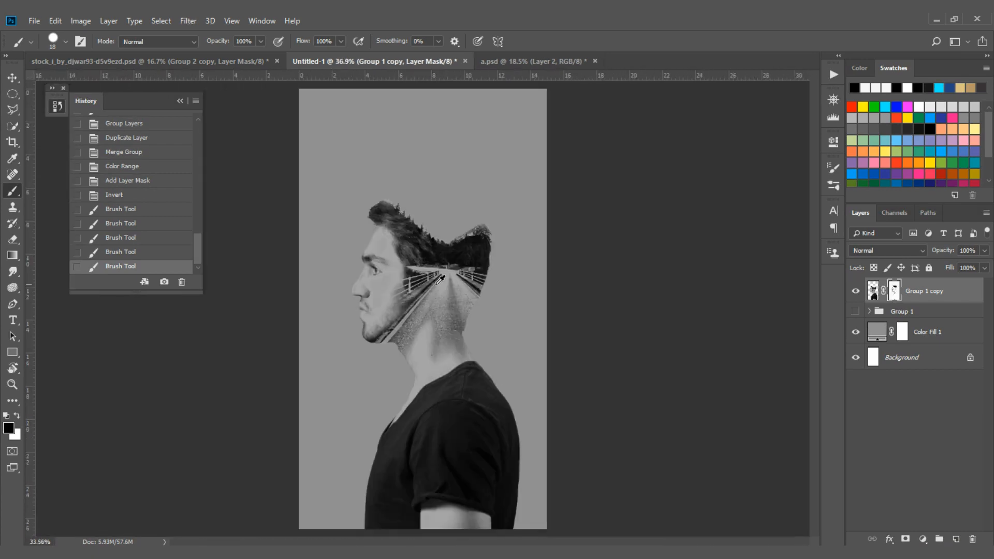
Apply the layer mask permanently to the Group 1 copy layer.
scroll(375, 177, "up", 3)
scroll(375, 176, "up", 5)
left_click_drag(339, 186, 337, 185)
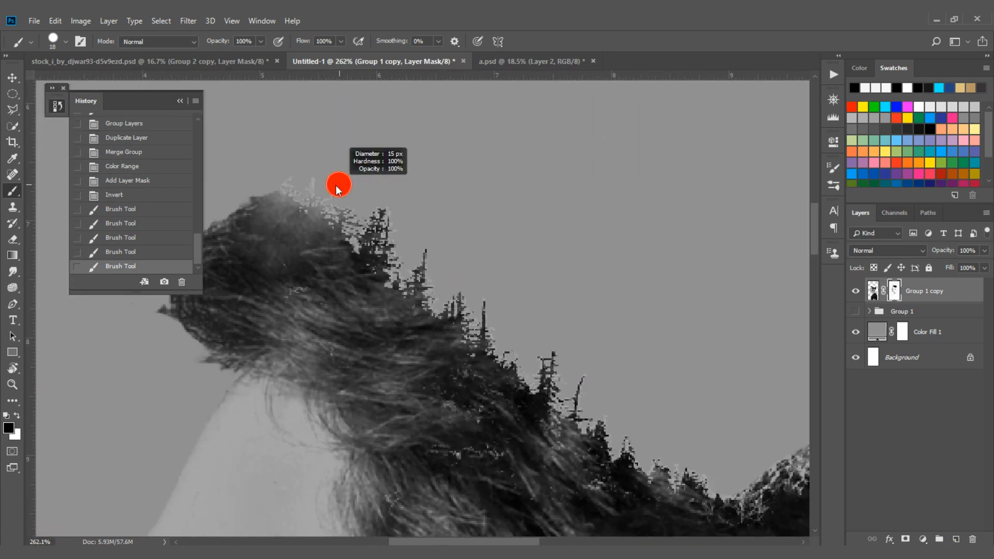
scroll(370, 171, "down", 5)
scroll(385, 168, "down", 4)
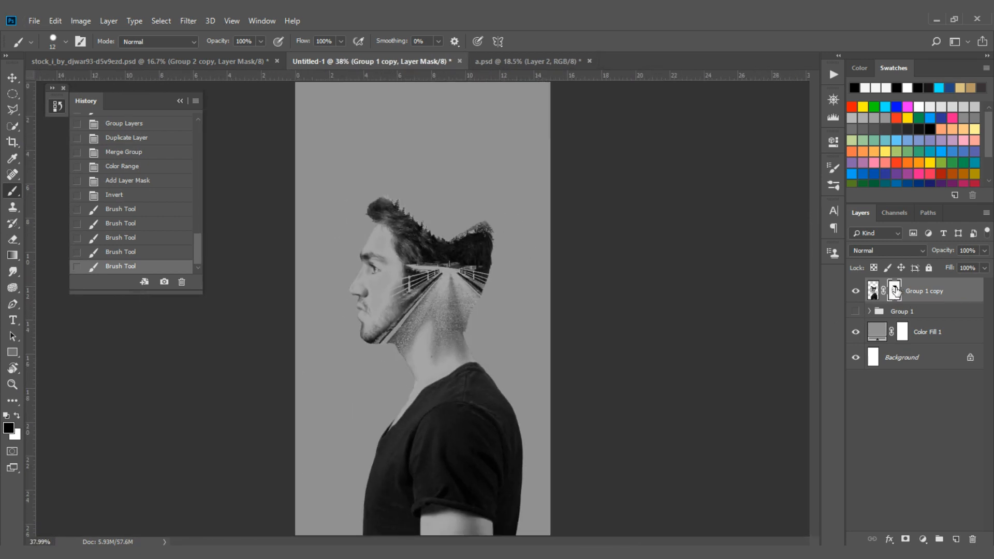
right_click(896, 291)
left_click(907, 324)
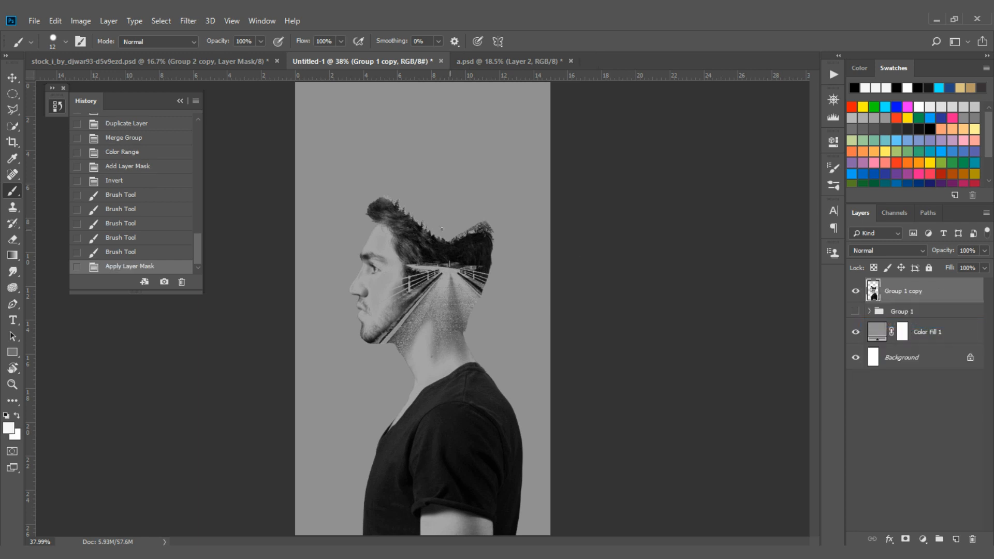
Make Group 1 visible again and add a layer mask to it.
scroll(445, 204, "up", 5)
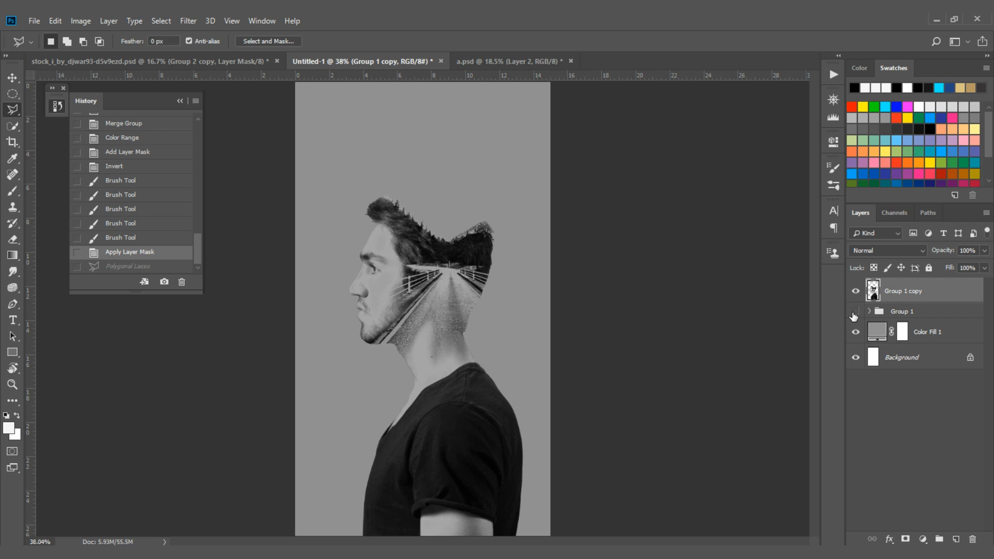
scroll(418, 222, "up", 8)
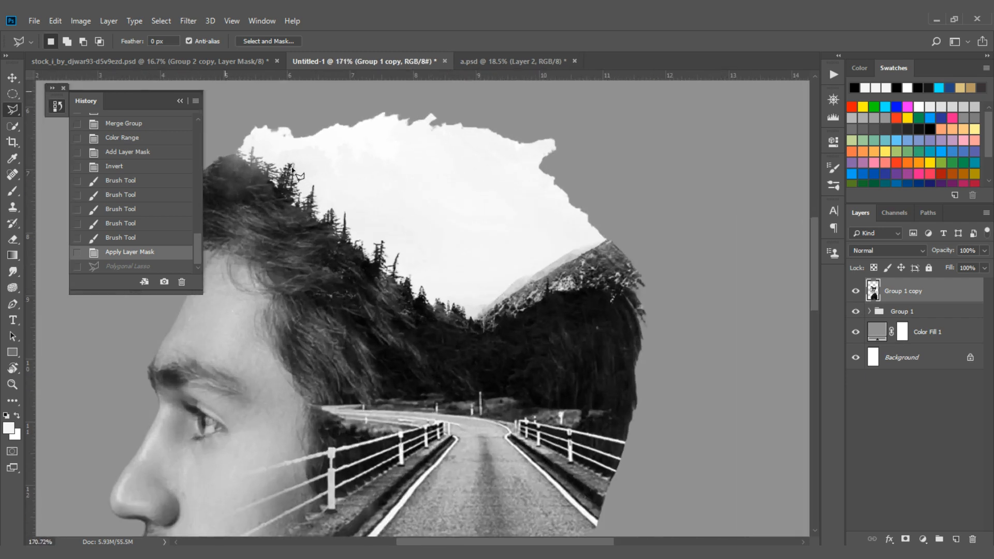
left_click(935, 317)
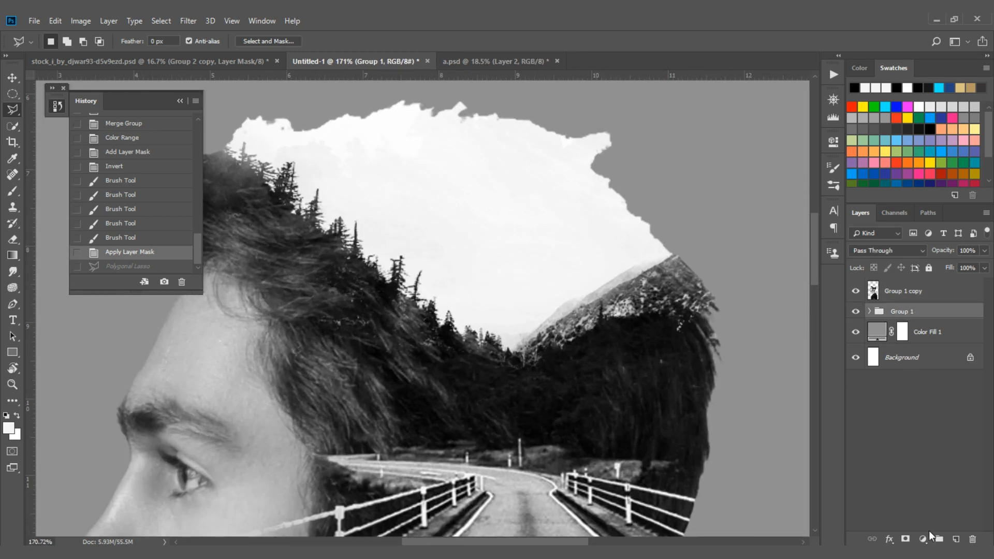
left_click(905, 538)
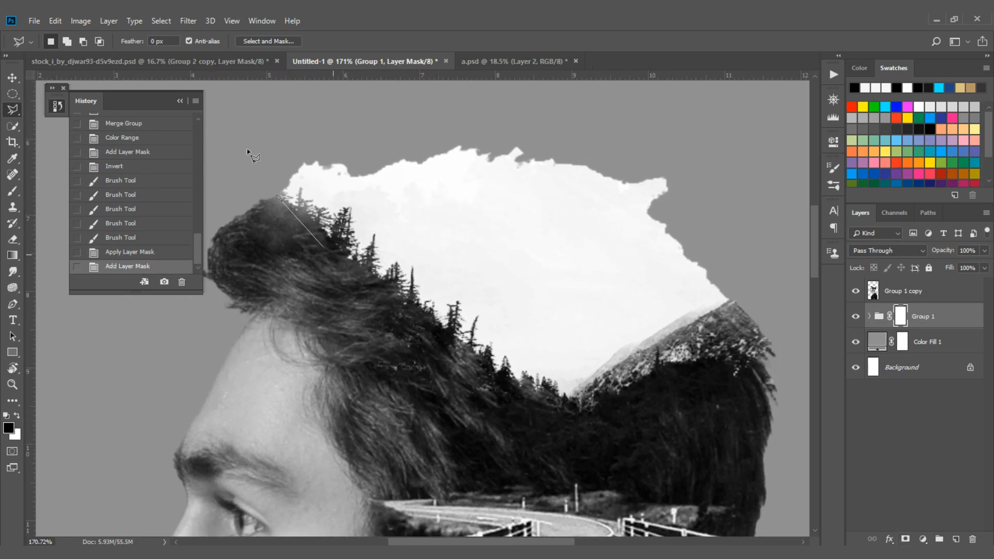
Select the white sky with the Polygonal Lasso, following just below the treetops and mountain ridge and closing well above the head.
left_click(312, 248)
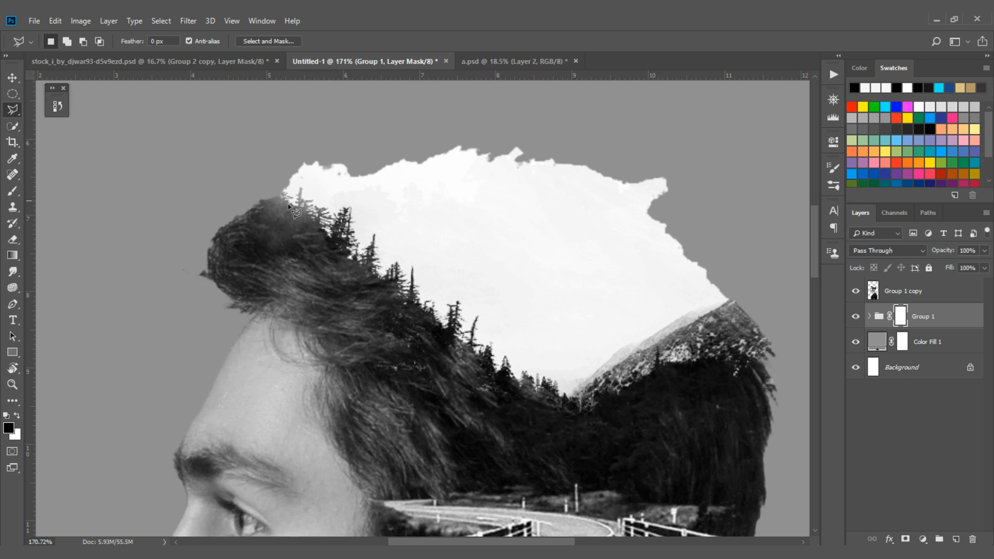
left_click(253, 191)
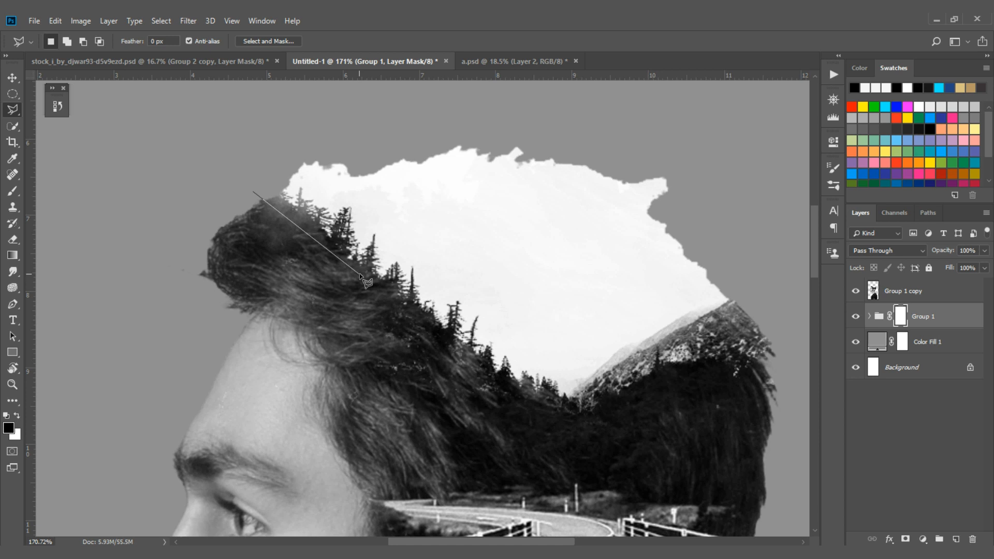
left_click(509, 396)
left_click(573, 410)
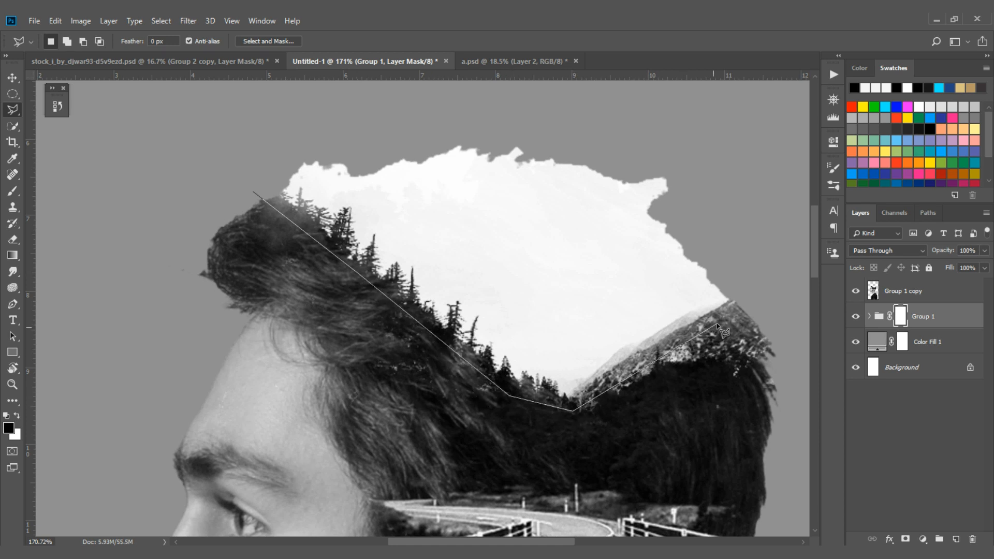
left_click(710, 140)
left_click(466, 105)
left_click(252, 108)
left_click(253, 191)
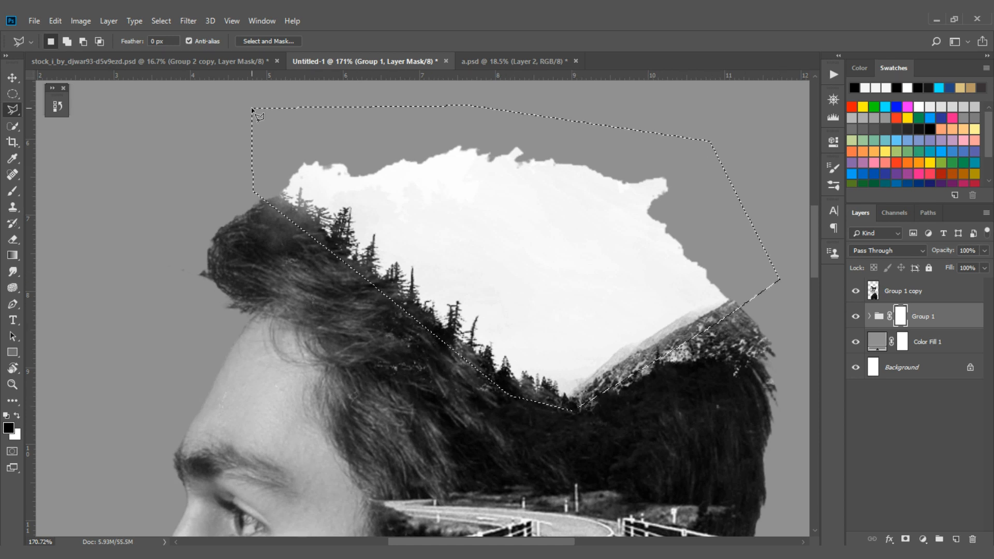
Paint the selected sky area black on Group 1's mask with a large hard brush to hide it, and deselect.
left_click(13, 193)
scroll(419, 250, "down", 6)
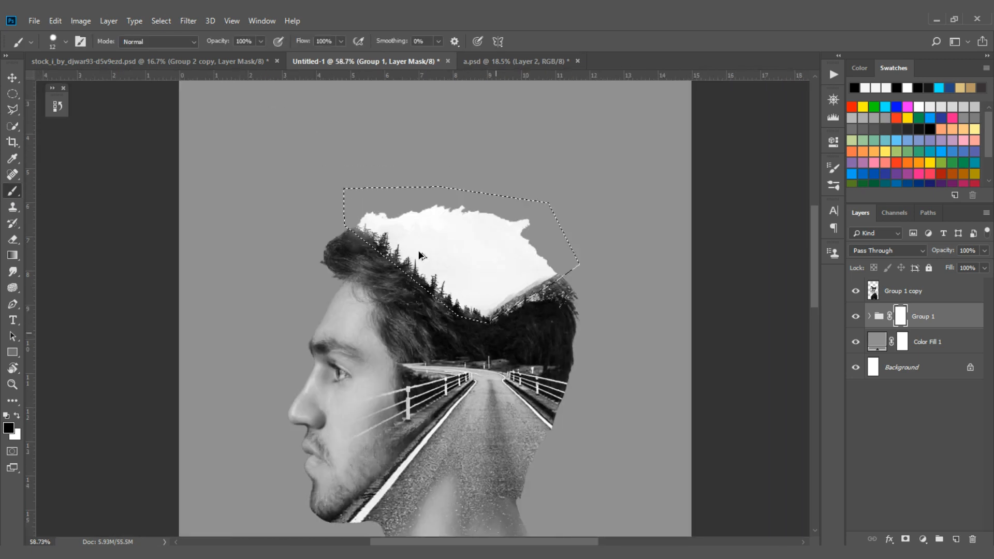
mouse_move(419, 252)
left_mouse_down()
mouse_move(470, 253)
mouse_move(438, 147)
mouse_move(414, 166)
left_mouse_up()
left_click_drag(394, 210, 414, 368)
mouse_move(412, 264)
left_mouse_down()
mouse_move(421, 222)
mouse_move(285, 251)
mouse_move(409, 222)
mouse_move(533, 262)
left_mouse_up()
key("ctrl+d")
scroll(533, 266, "down", 2)
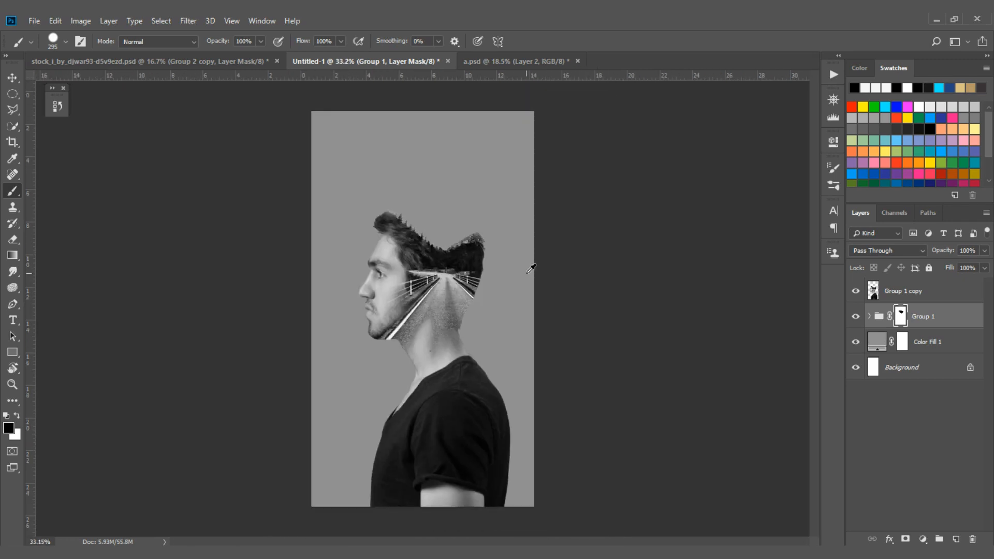
scroll(404, 178, "up", 3)
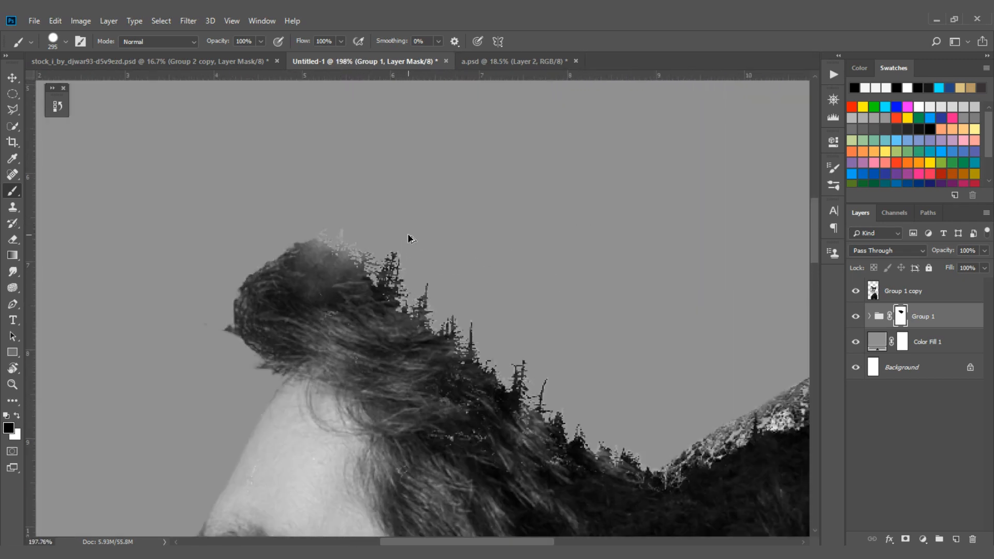
scroll(409, 239, "down", 3)
Add a Gradient Map adjustment layer above Group 1 copy using the Black, White preset.
left_click(927, 291)
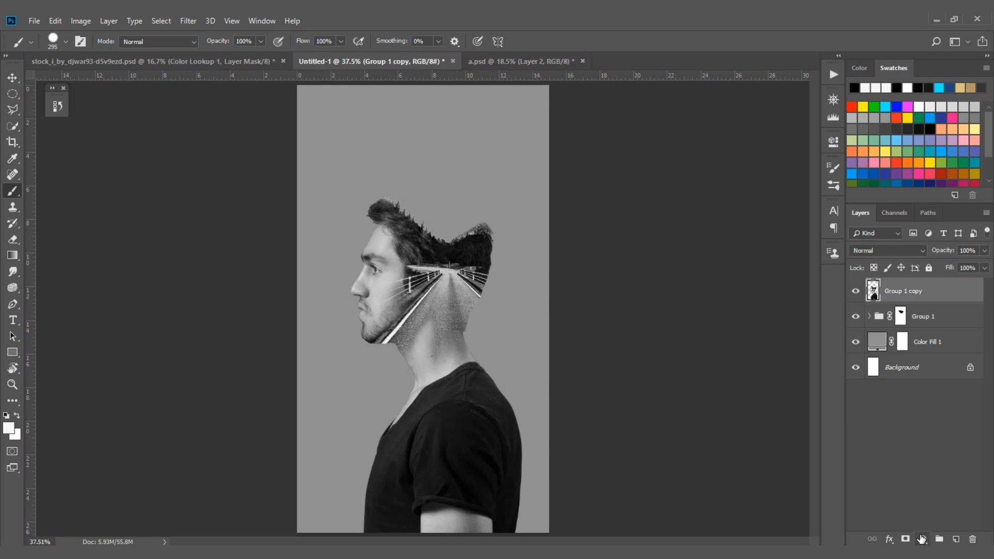
left_click(921, 540)
left_click(923, 514)
left_click(753, 188)
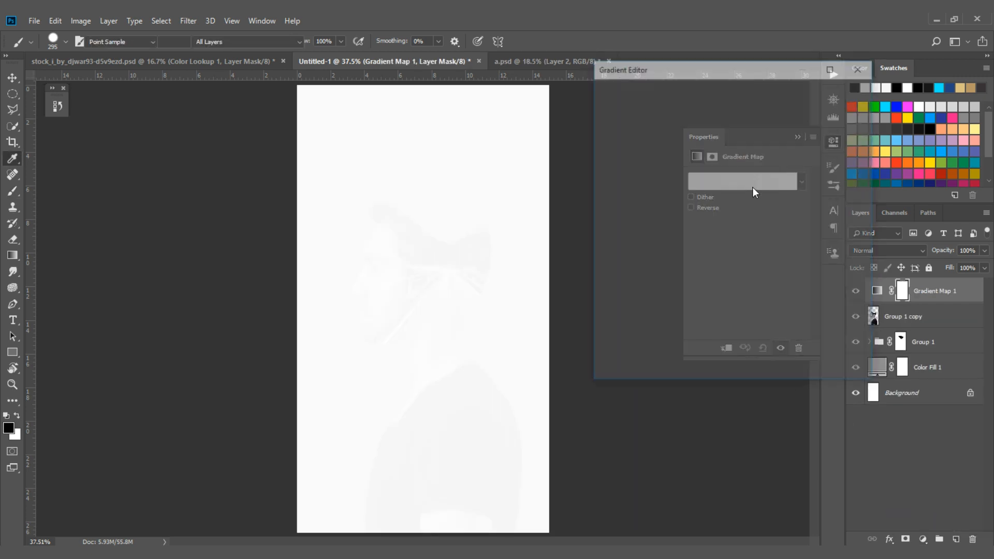
left_click(654, 107)
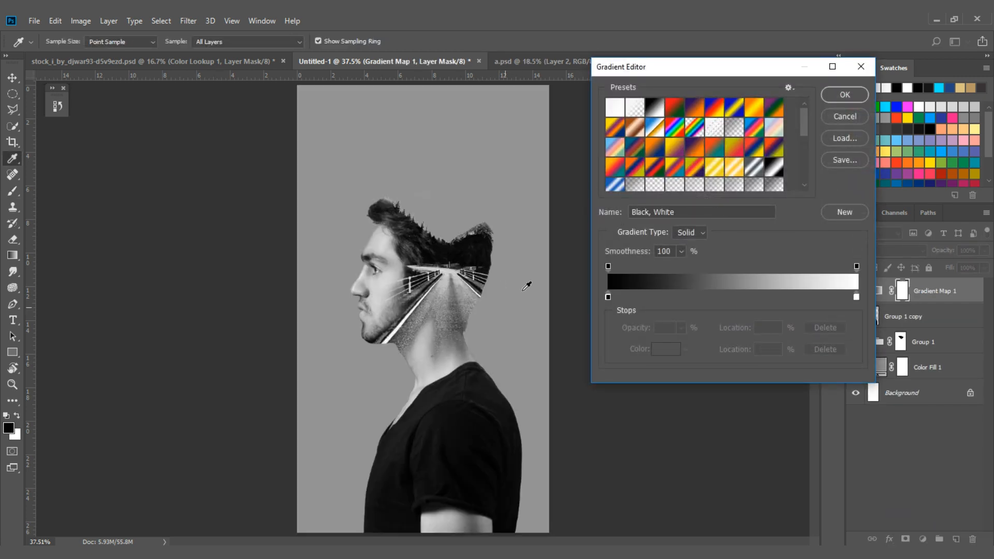
left_click(840, 95)
key("b")
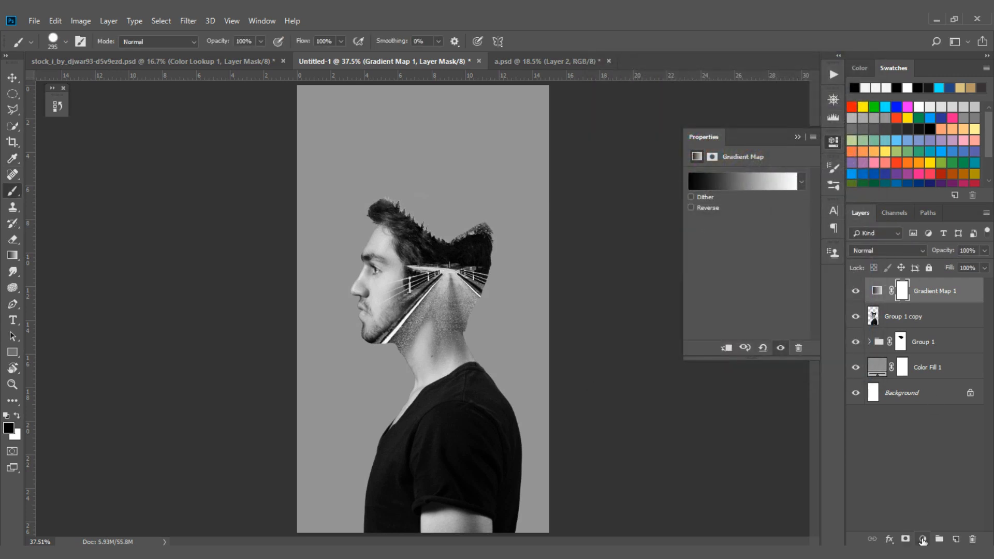
Add a Color Lookup adjustment layer with the FoggyNight.3DL LUT and reduce its fill to 66%.
left_click(923, 539)
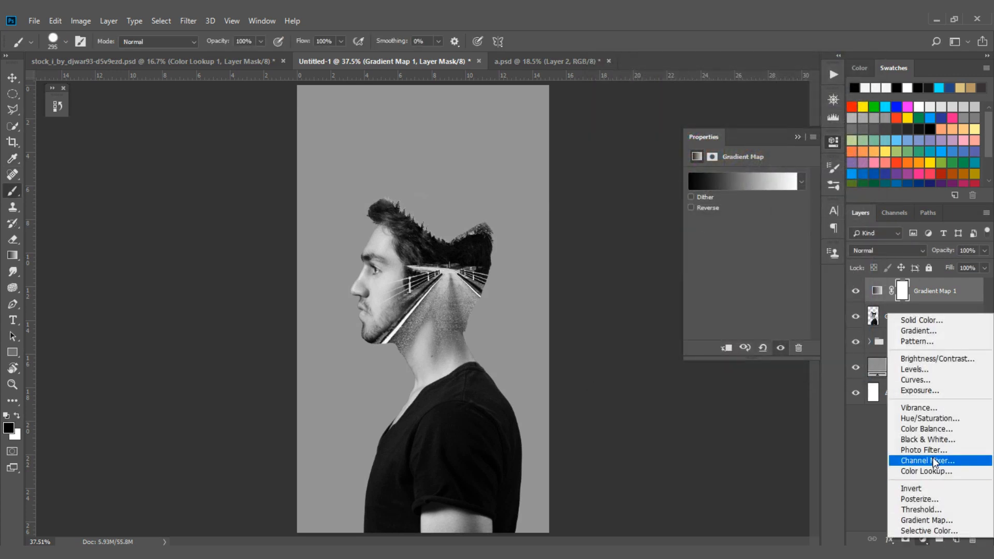
left_click(926, 471)
left_click(768, 179)
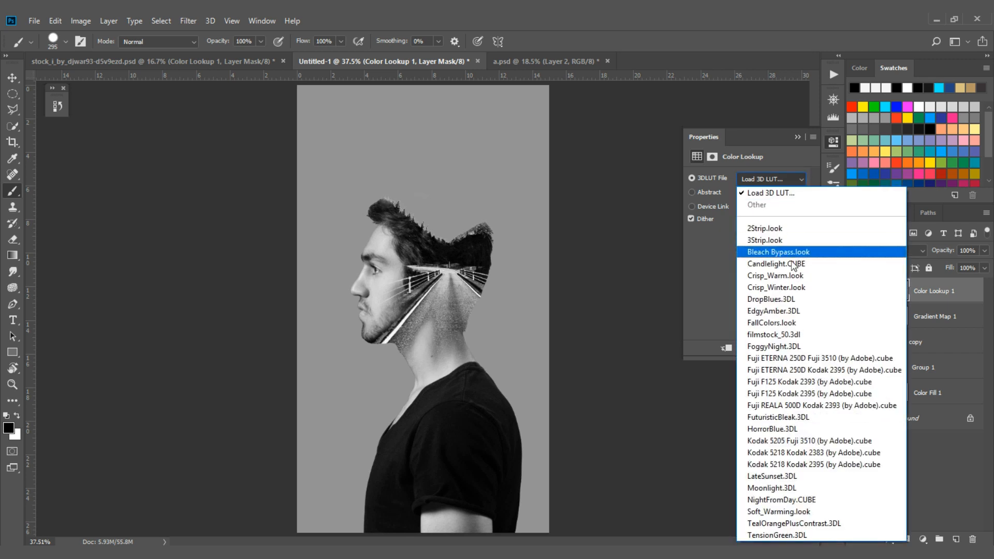
left_click(786, 346)
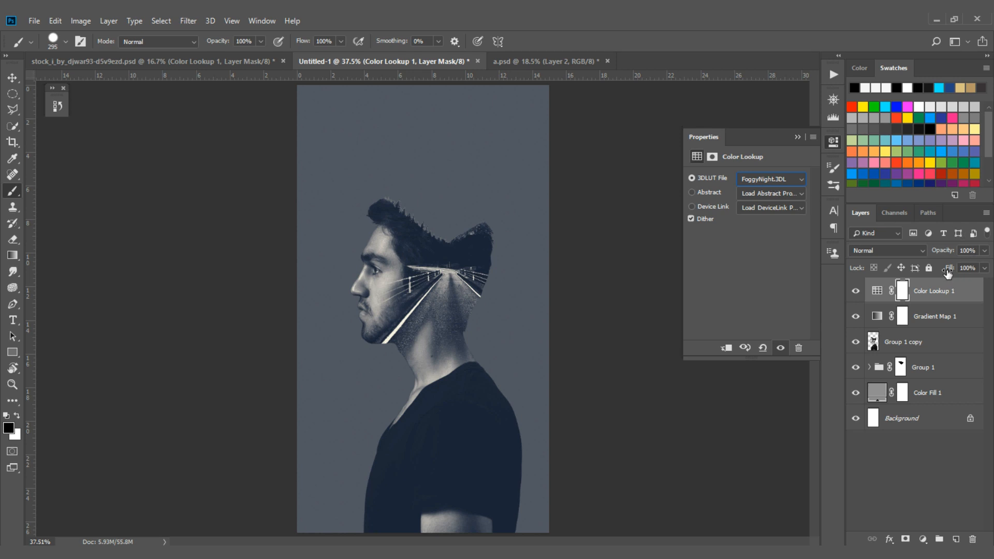
left_click_drag(948, 272, 927, 270)
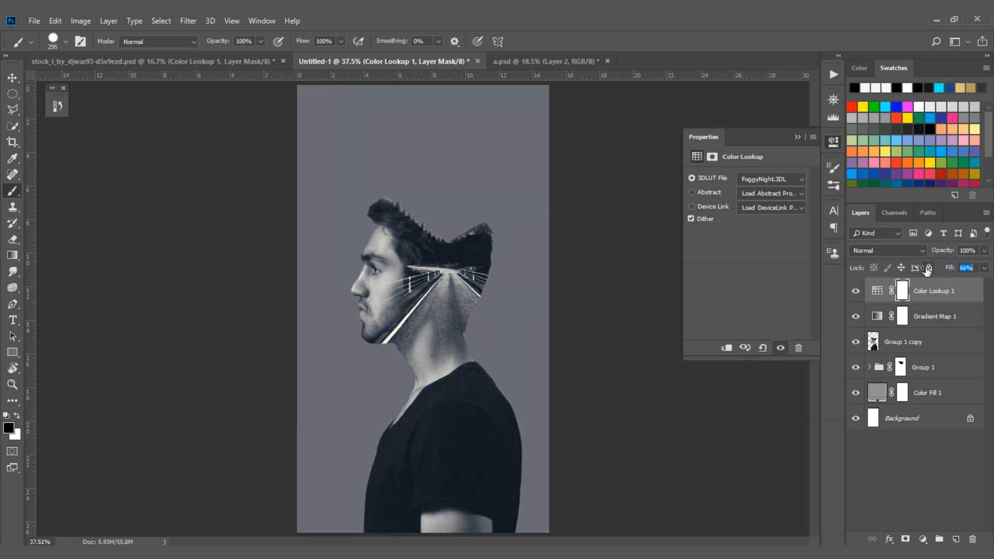
Create a new empty layer directly above Color Fill 1.
left_click(934, 317)
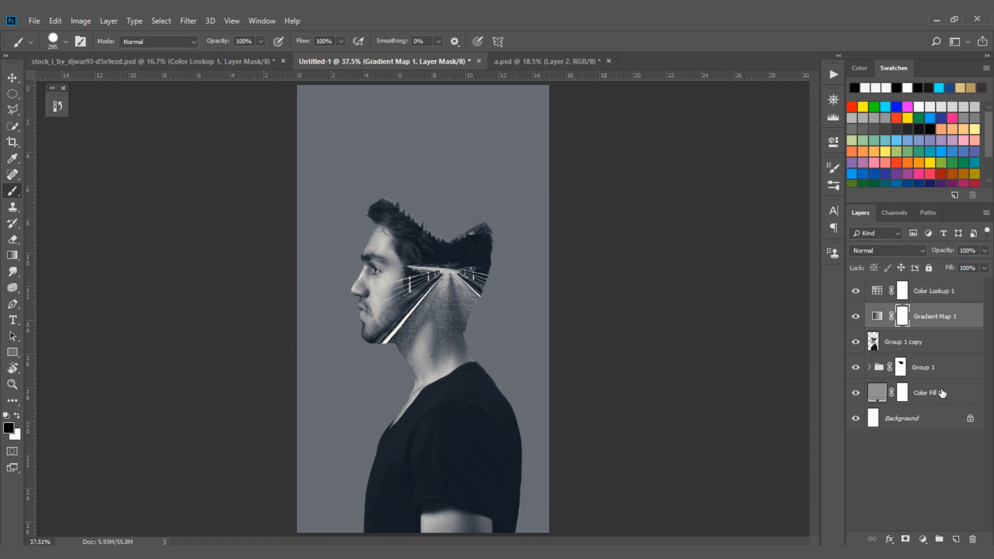
left_click(945, 394)
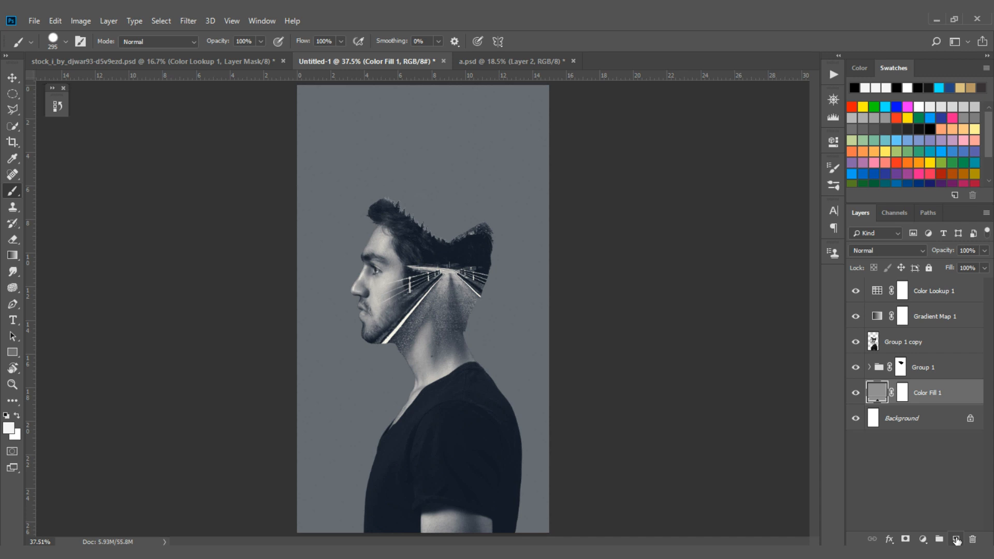
left_click(957, 539)
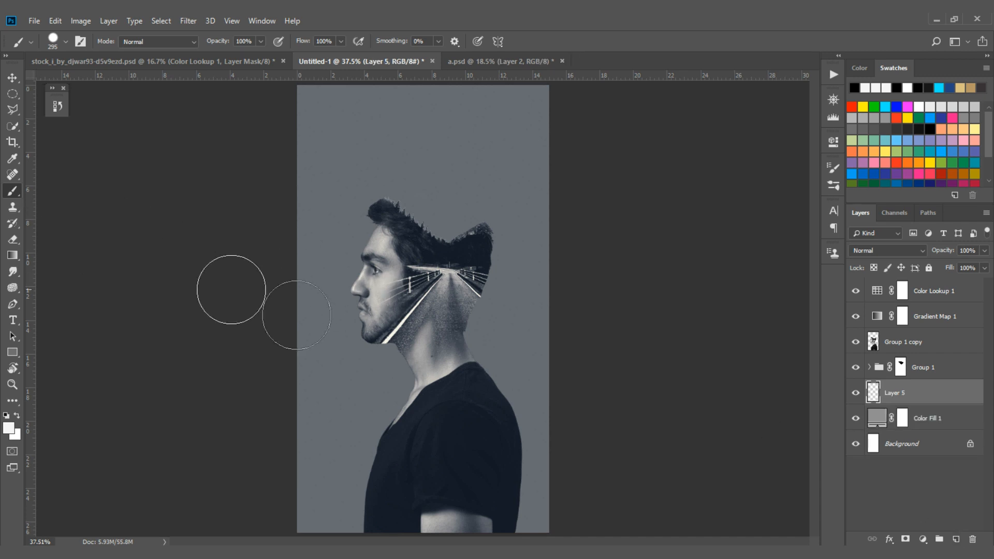
Paint a large white glow behind the head on Layer 5 with a soft brush about 1159 px in size.
mouse_move(403, 244)
left_mouse_down()
mouse_move(444, 250)
mouse_move(455, 55)
left_mouse_up()
left_click_drag(455, 278, 454, 50)
left_click_drag(435, 296, 491, 298)
left_click_drag(433, 244, 442, 302)
key("ctrl+z")
left_click(420, 293)
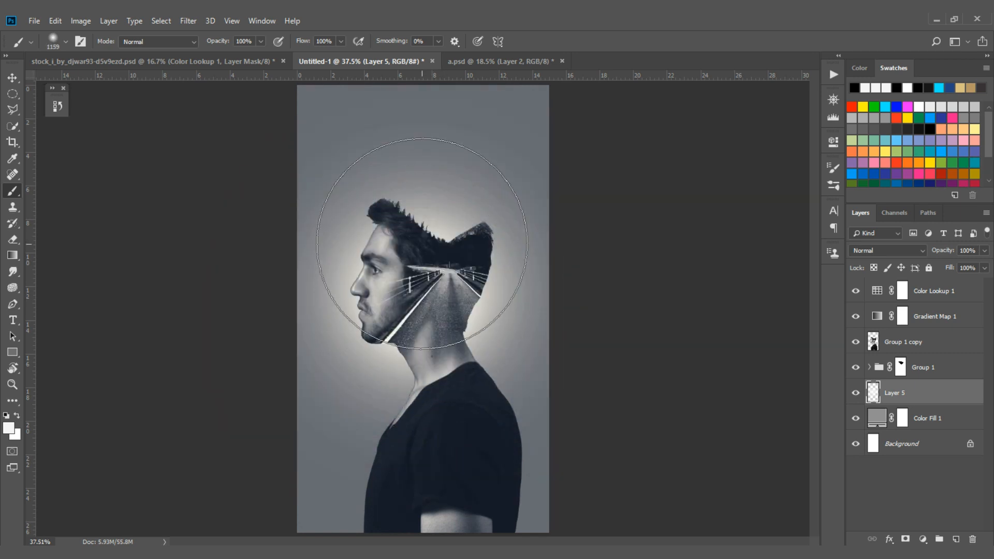
left_click(435, 354)
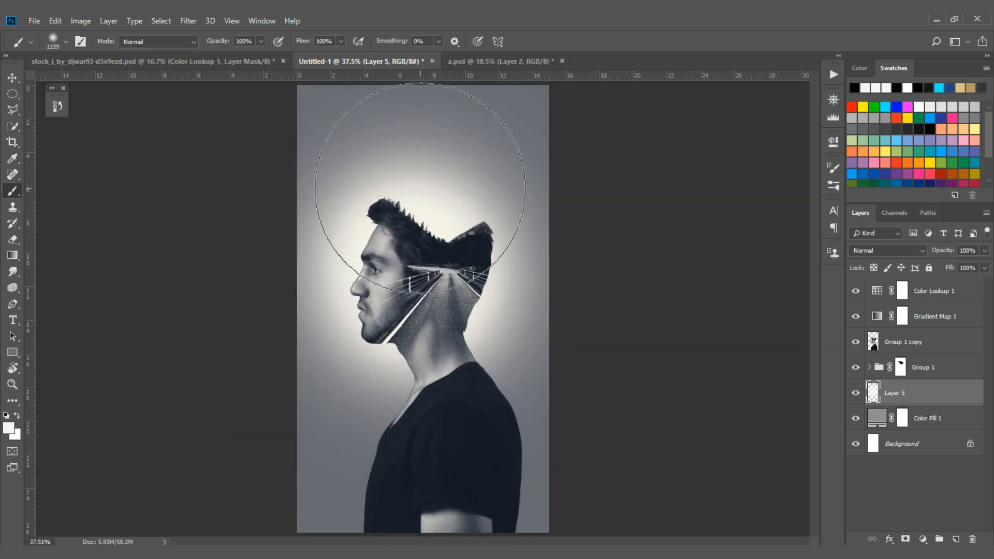
Undo the last dab, repaint the glow above the head and at the neck with a 951 px brush at 58% flow, and reduce Layer 5's fill to 44%.
key("ctrl+z")
mouse_move(438, 190)
left_mouse_down()
mouse_move(329, 71)
mouse_move(284, 42)
left_mouse_up()
key("ctrl+z")
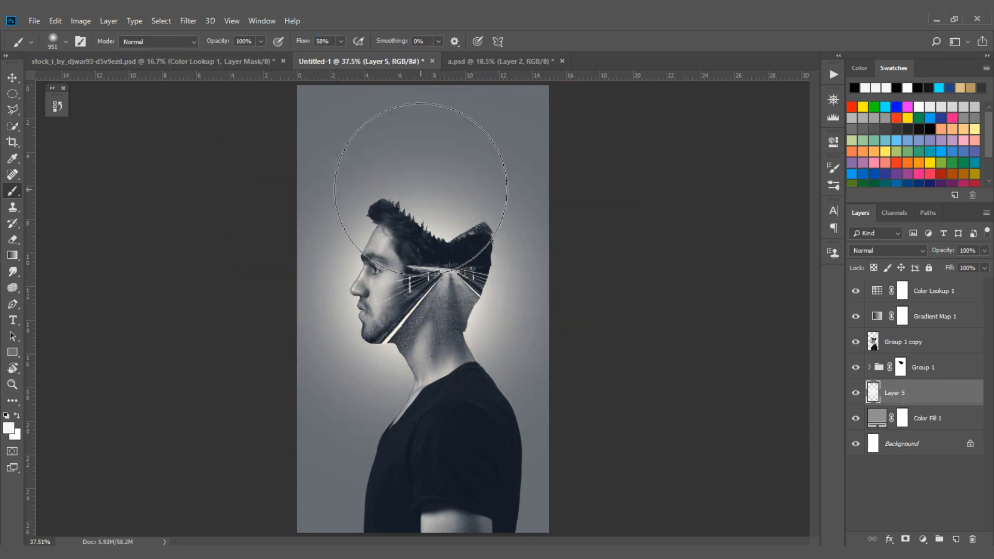
left_click(425, 188)
left_click(434, 393)
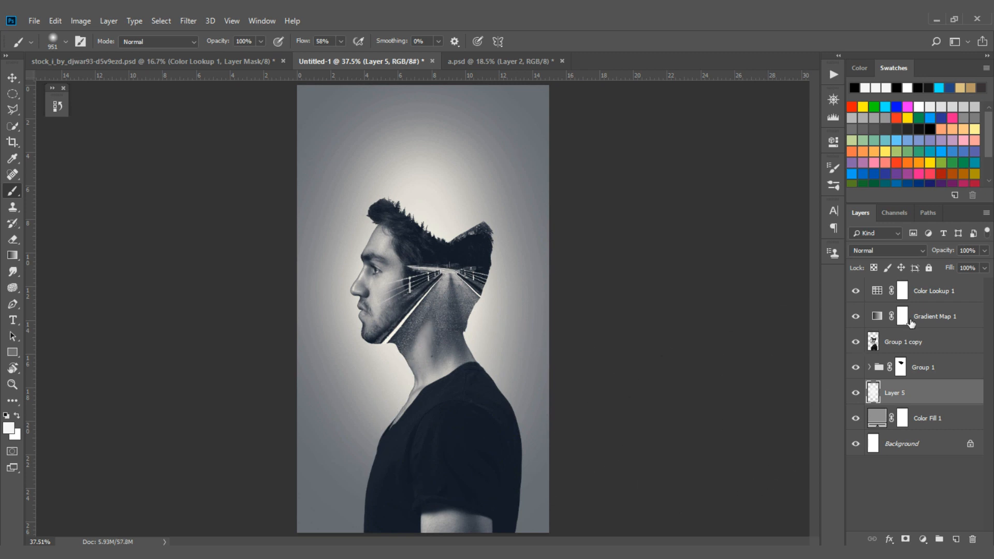
left_click_drag(953, 269, 916, 267)
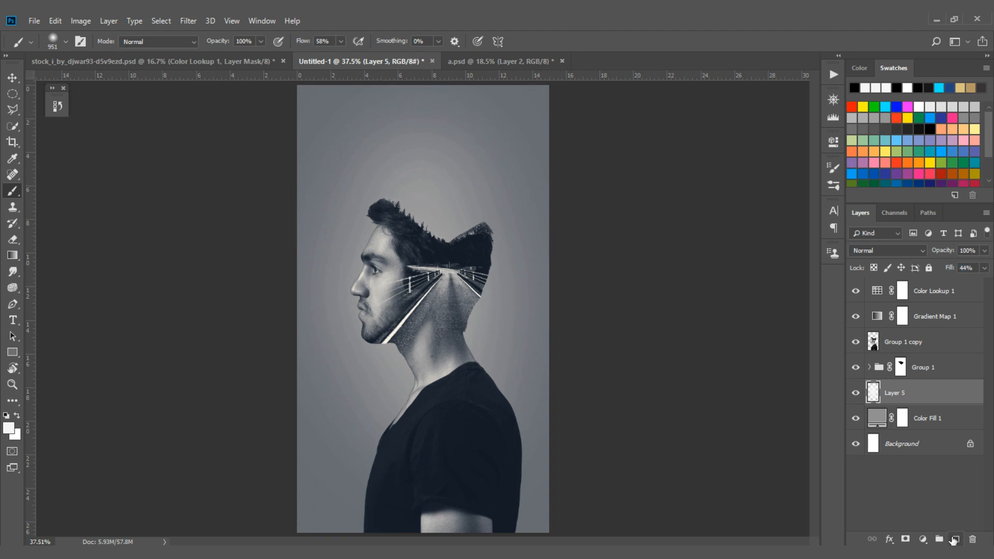
Add a new empty layer above Layer 5 and set its blend mode to Overlay.
left_click(956, 539)
left_click(887, 250)
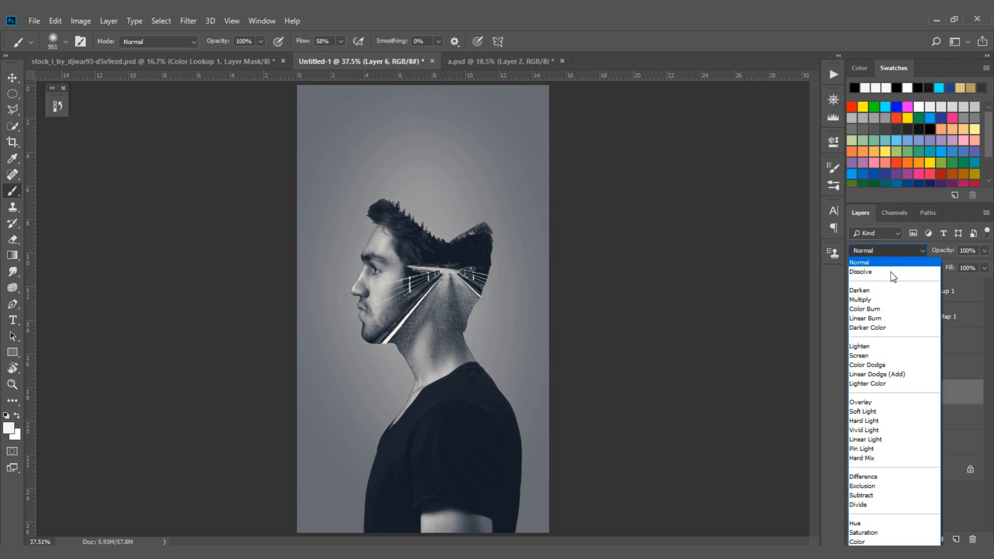
left_click(883, 403)
Paint large soft white dabs around the head on Layer 6 with a 1105 px brush, and lower the layer's opacity to 29%.
left_click(331, 297)
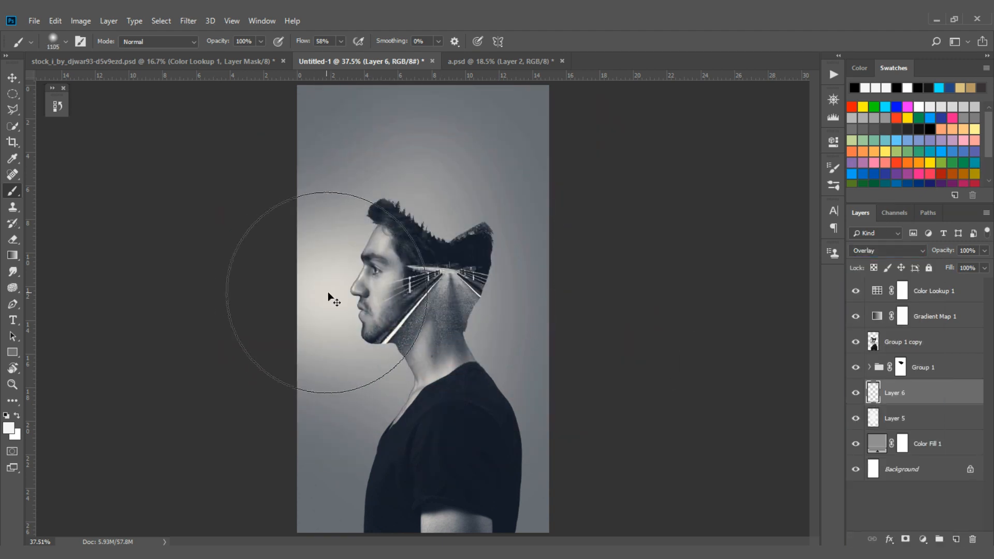
left_click(542, 297)
left_click(418, 129)
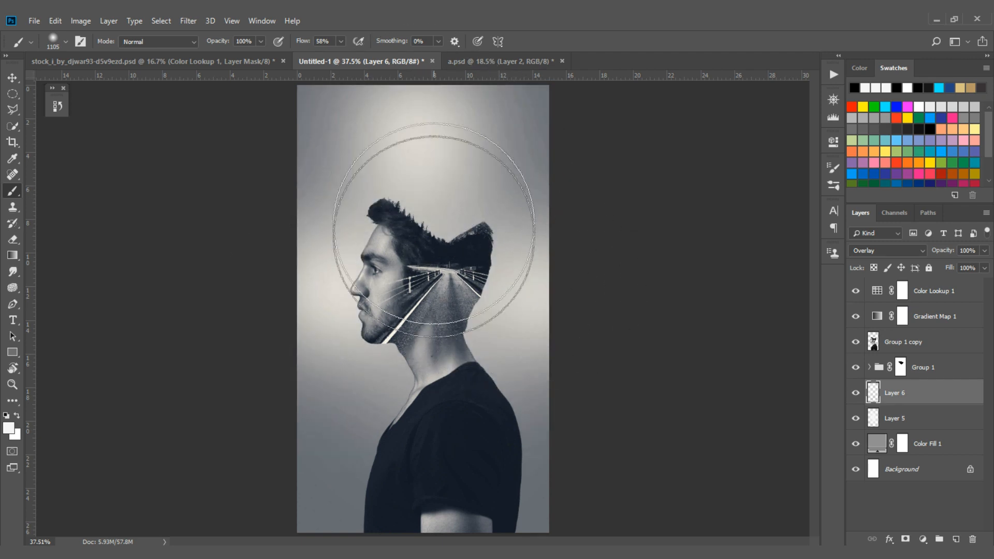
key("ctrl+z")
left_click(436, 379)
left_click(444, 158)
key("ctrl+z")
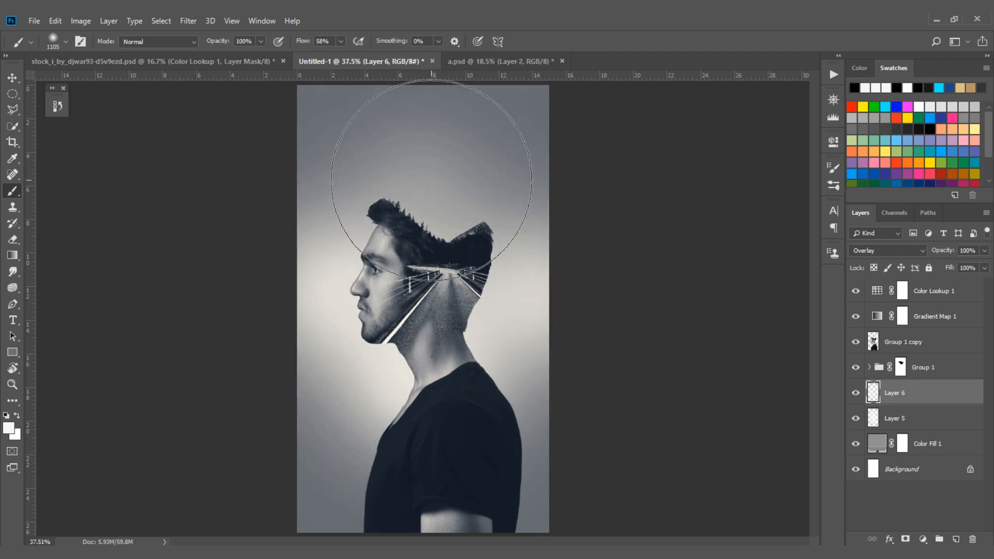
left_click(432, 179)
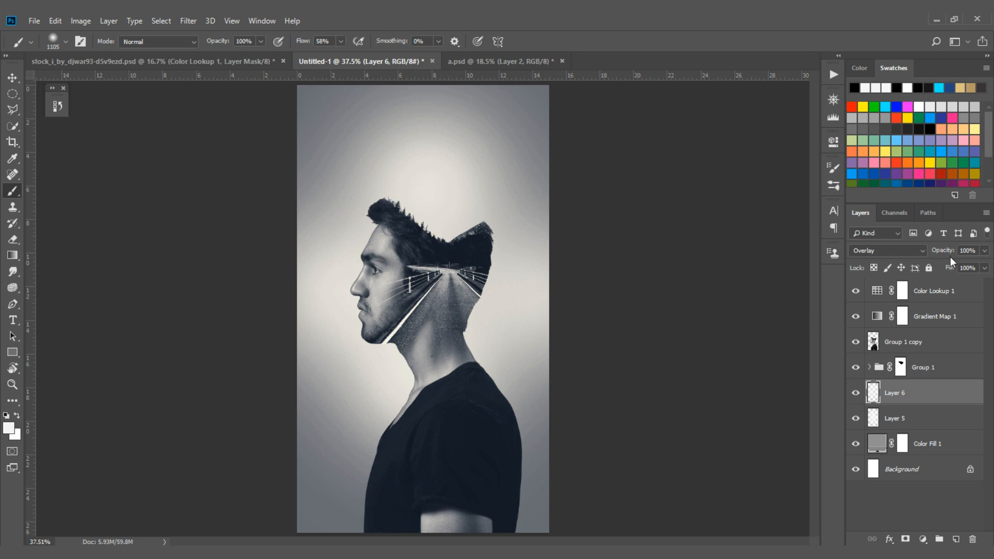
left_click_drag(950, 254, 873, 256)
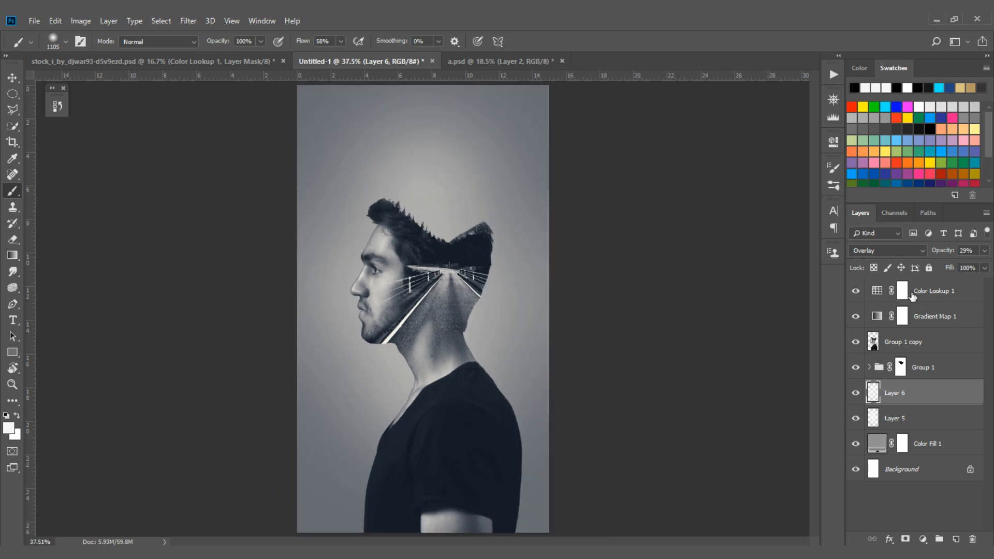
Add a Curves adjustment layer above Color Lookup 1 and pull the RGB curve down in the midtones to darken the image.
left_click(954, 294)
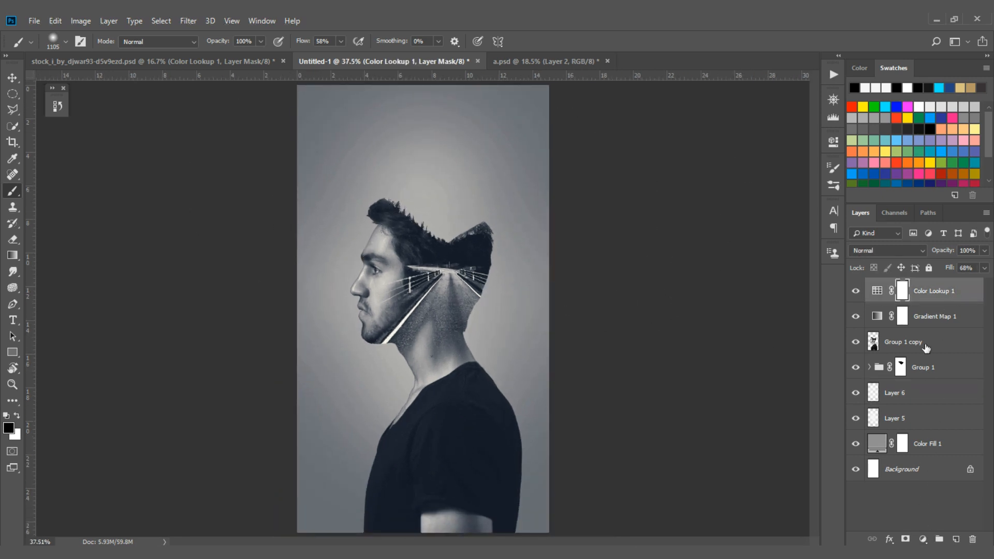
left_click(923, 540)
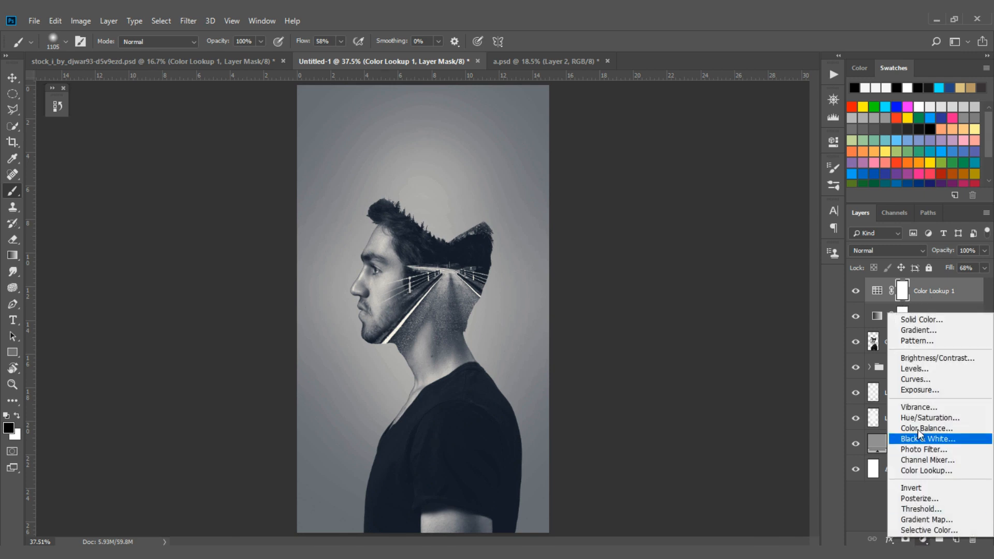
left_click(920, 384)
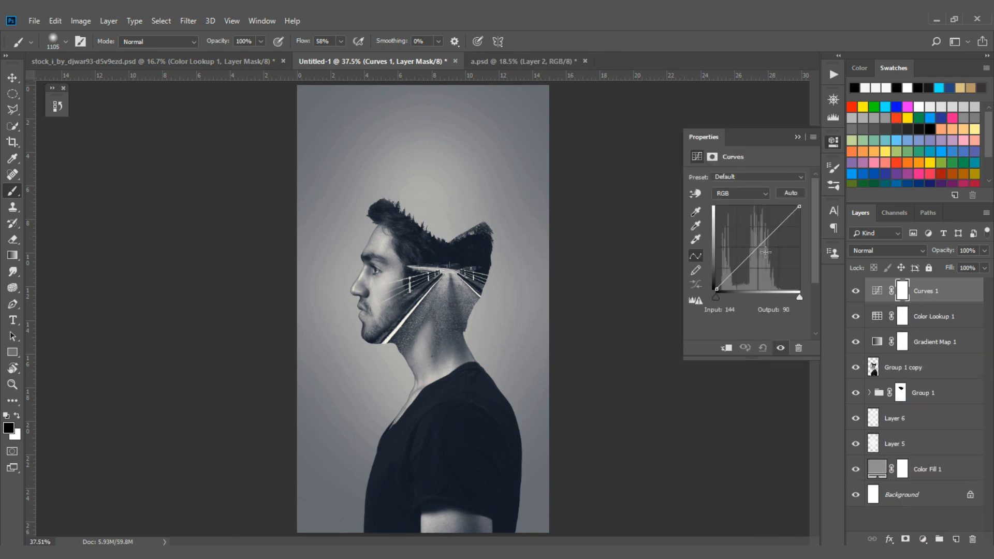
left_click_drag(762, 244, 770, 247)
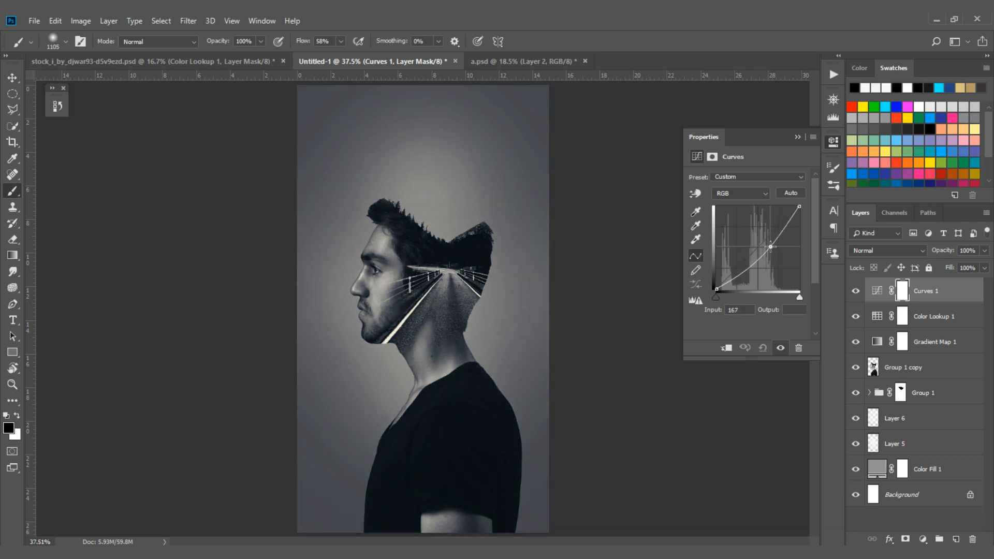
left_click(798, 136)
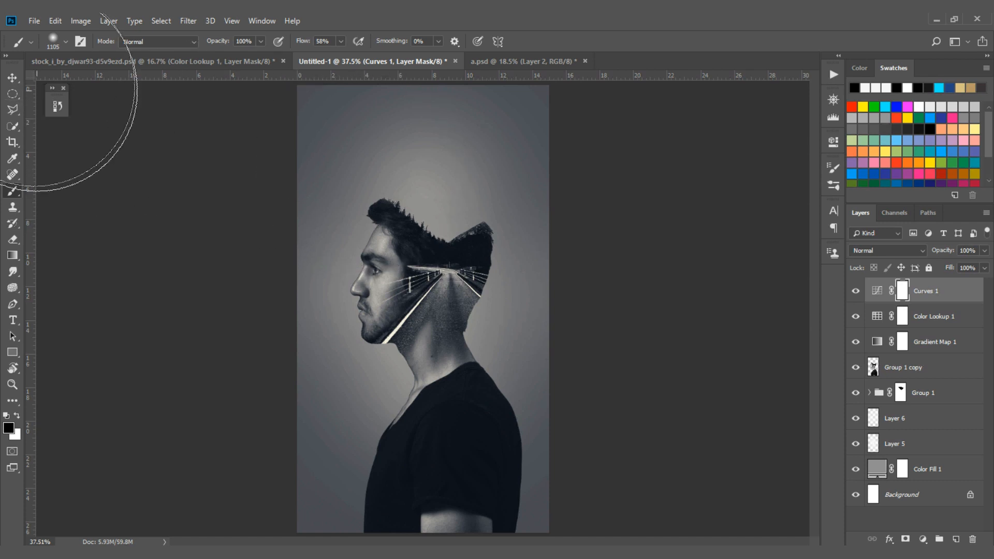
Draw a tall elliptical marquee selection around the man, spanning nearly the full canvas height.
left_click(13, 94)
left_click_drag(358, 131, 647, 541)
left_click_drag(467, 364, 426, 317)
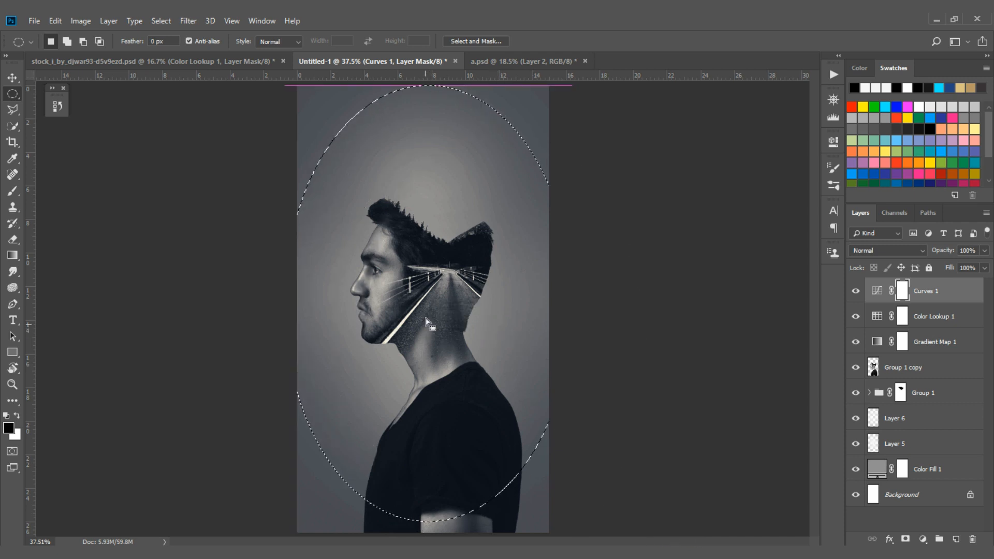
Transform the elliptical selection by narrowing its sides so it sits evenly over the canvas width, and apply it.
right_click(426, 316)
left_click(482, 441)
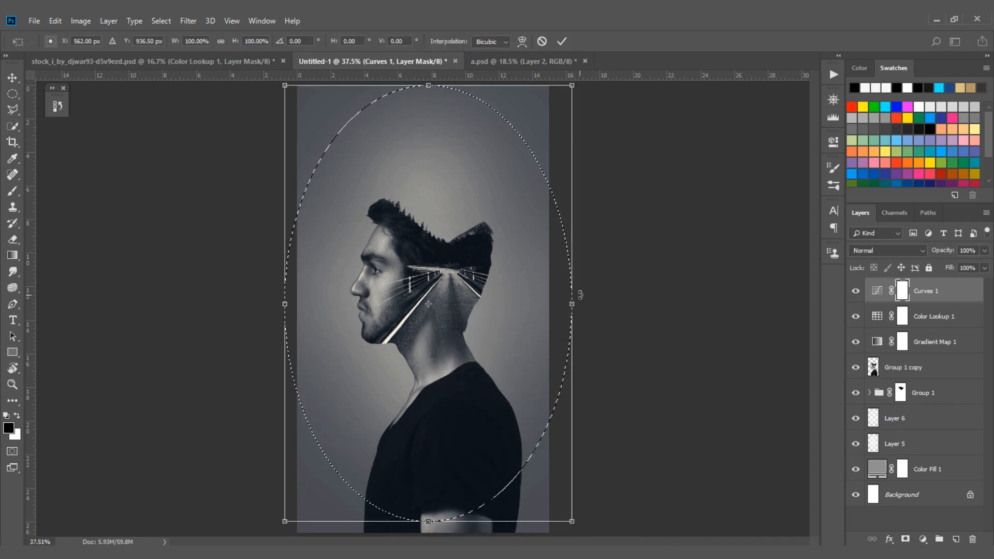
left_click_drag(575, 295, 555, 296)
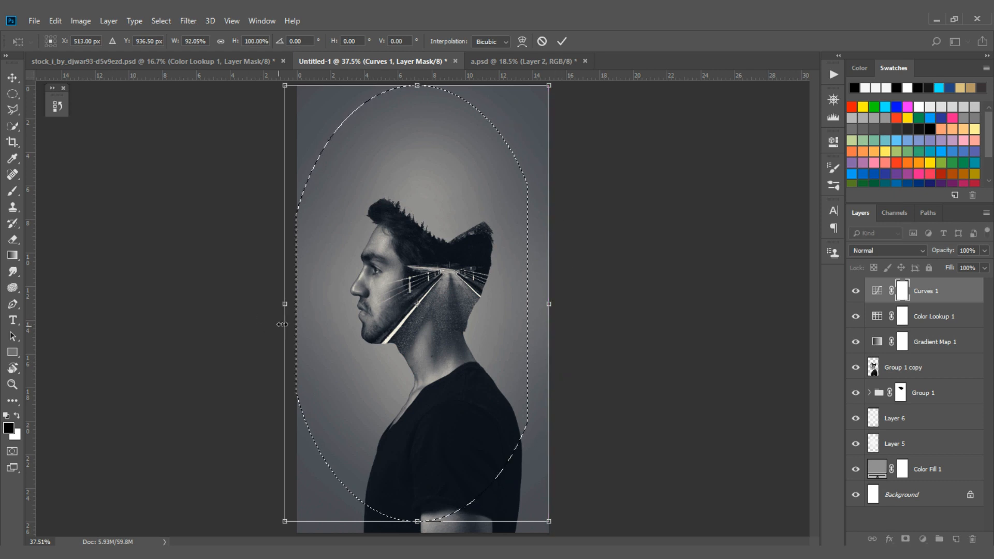
left_click_drag(285, 311, 304, 311)
scroll(304, 311, "down", 3)
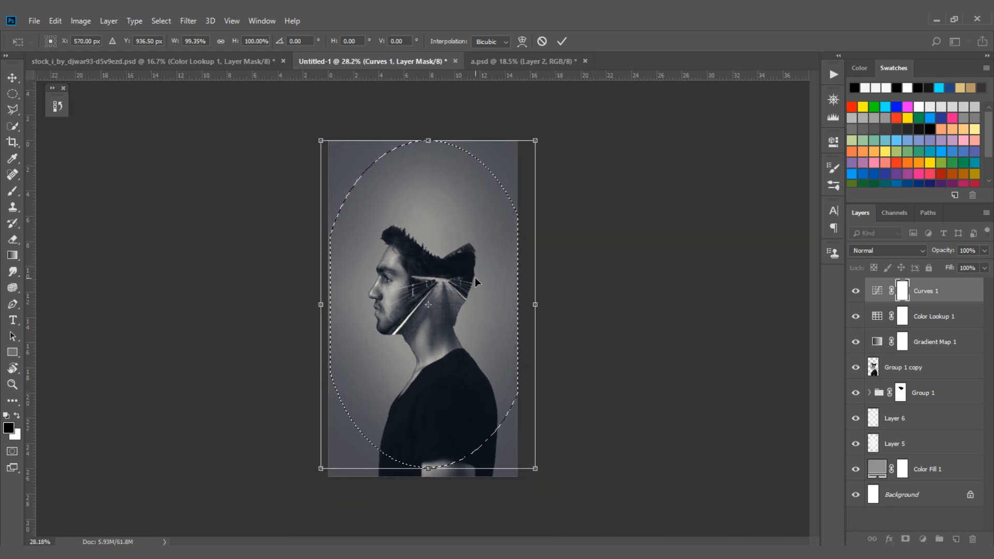
key("Return")
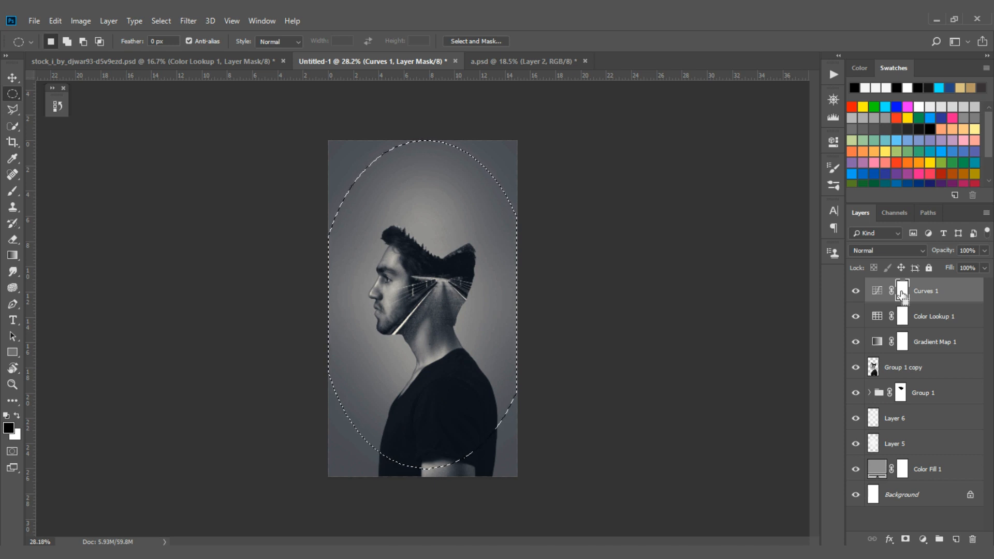
Fill the elliptical selection with black on the Curves 1 mask and deselect.
key("alt+BackSpace")
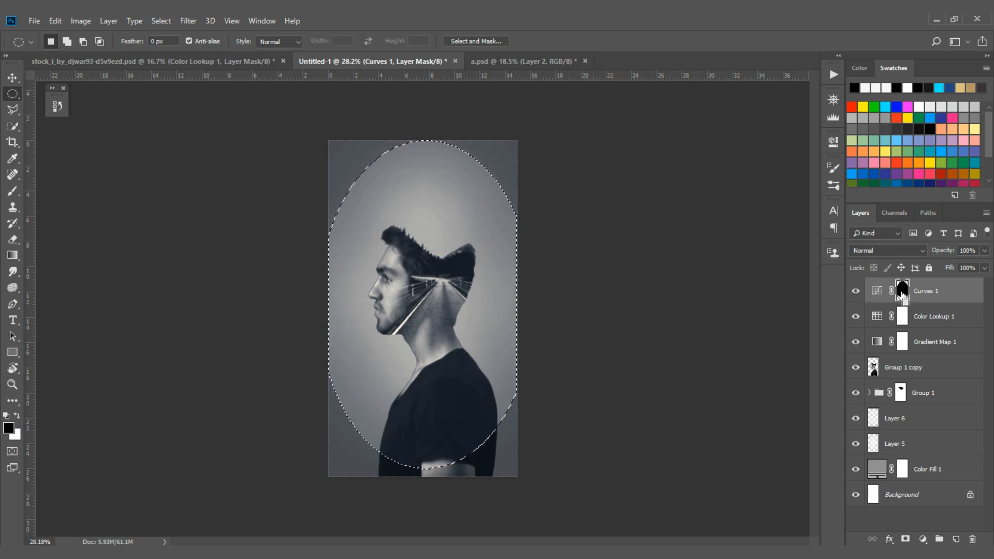
key("ctrl+d")
scroll(524, 273, "up", 1)
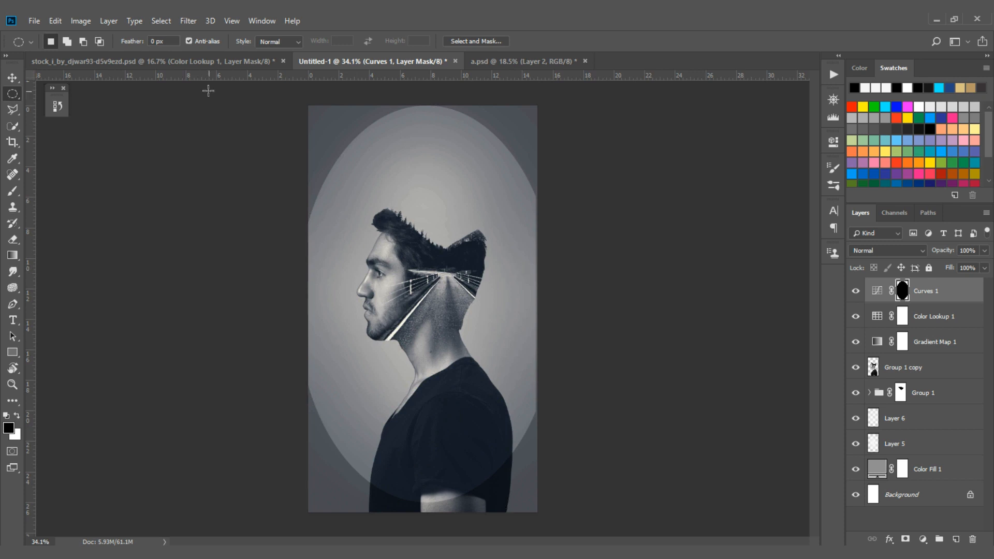
Soften the Curves 1 mask with Gaussian Blur, and set the layer's opacity to 95% and fill to 58%.
left_click(188, 23)
mouse_move(225, 161)
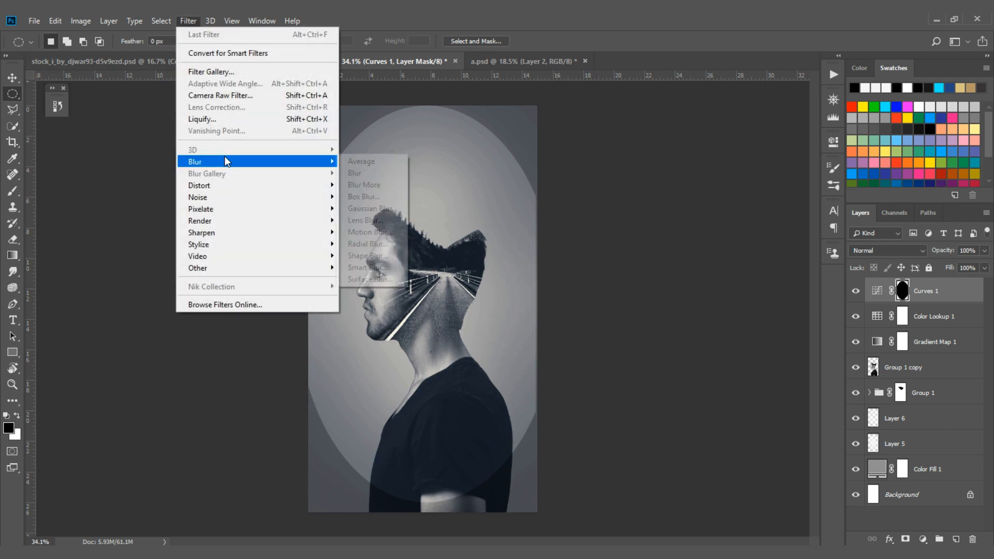
left_click(386, 209)
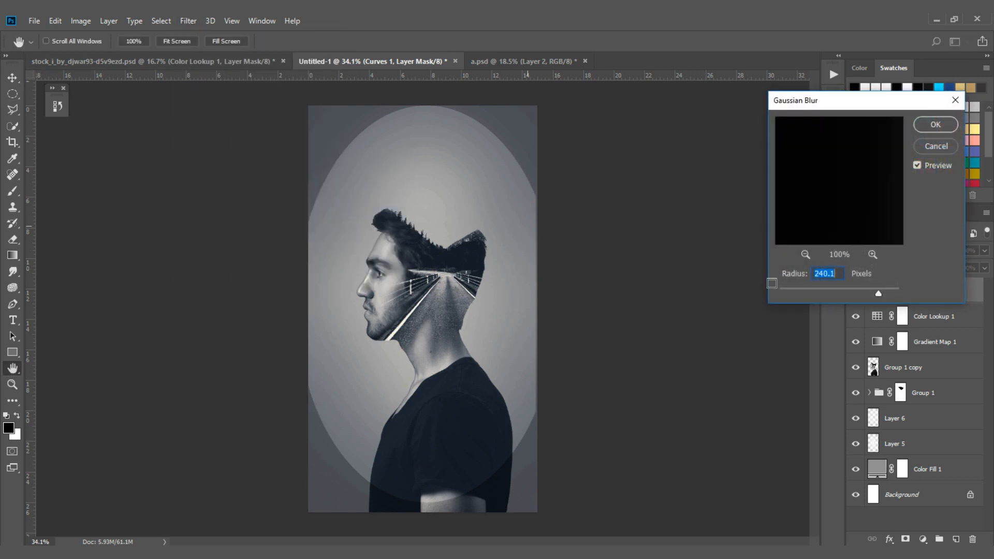
left_click(849, 291)
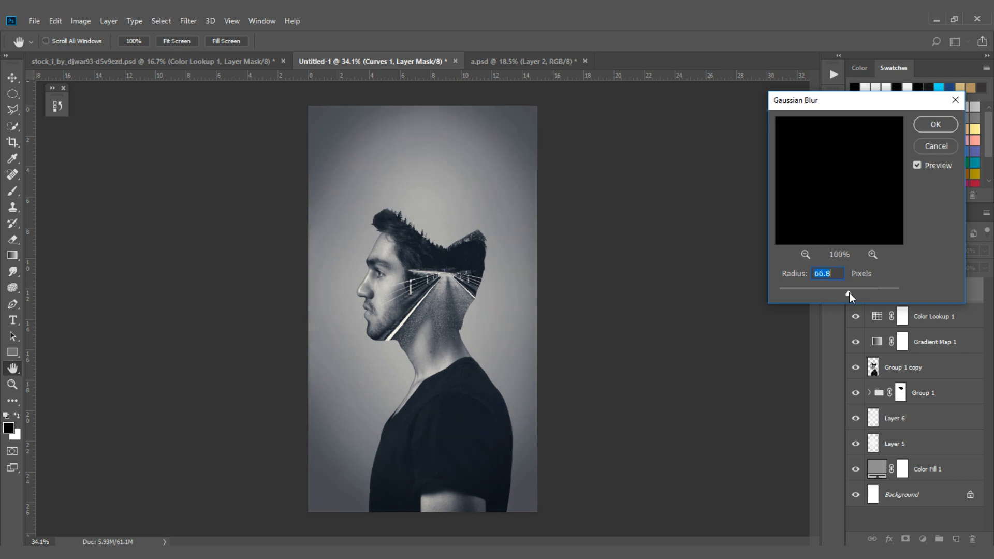
left_click_drag(855, 293, 857, 292)
left_click(937, 126)
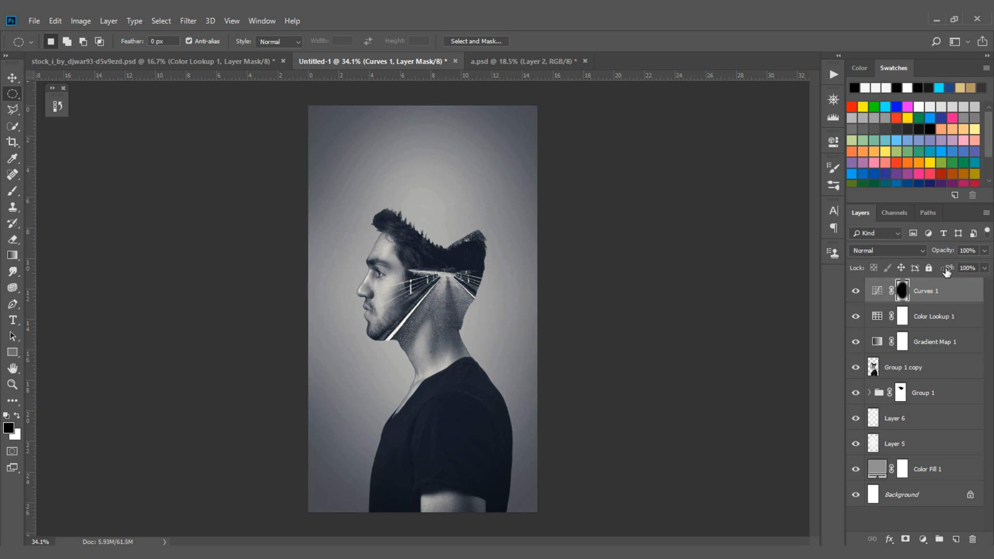
left_click_drag(947, 271, 934, 254)
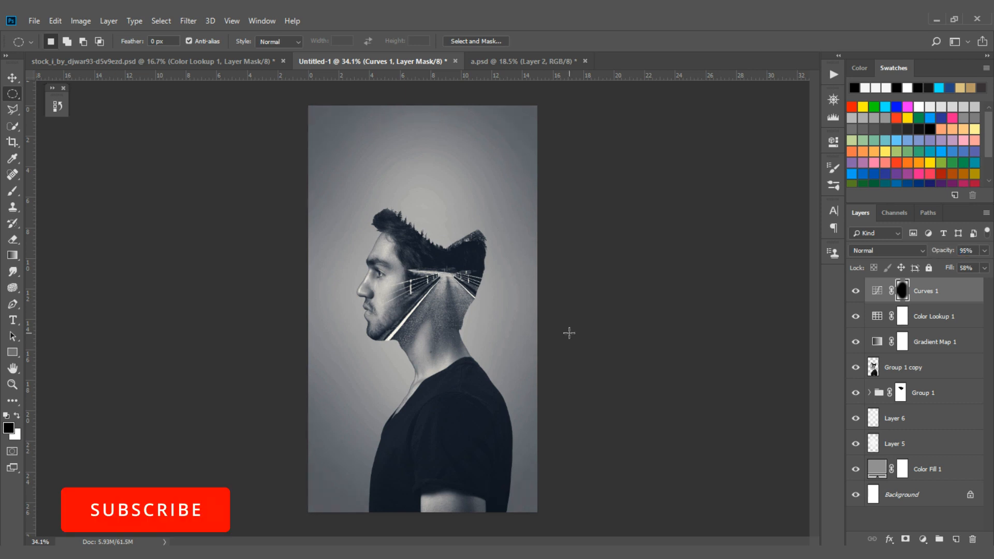